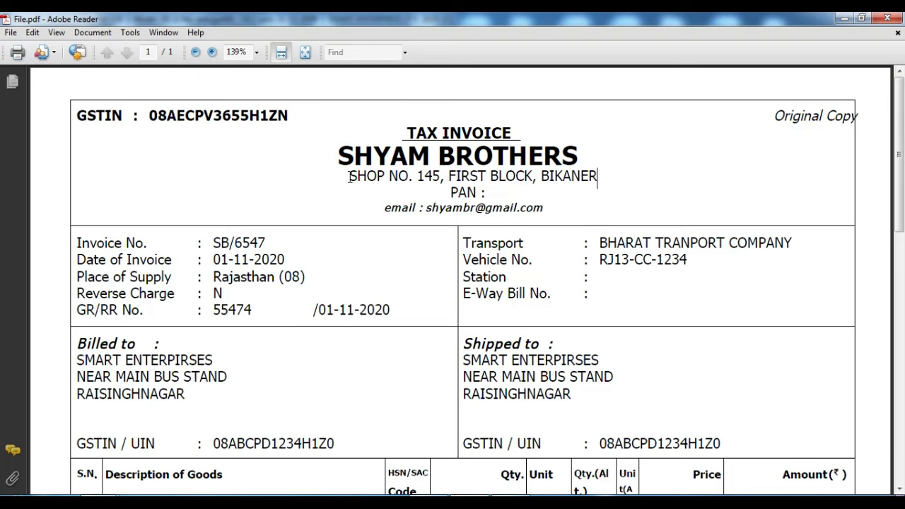
left_click_drag(349, 177, 542, 177)
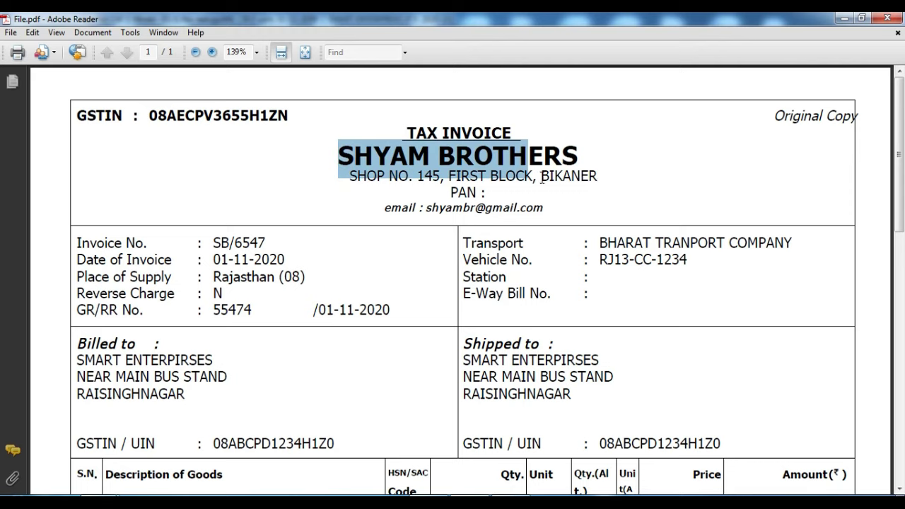
left_click(646, 185)
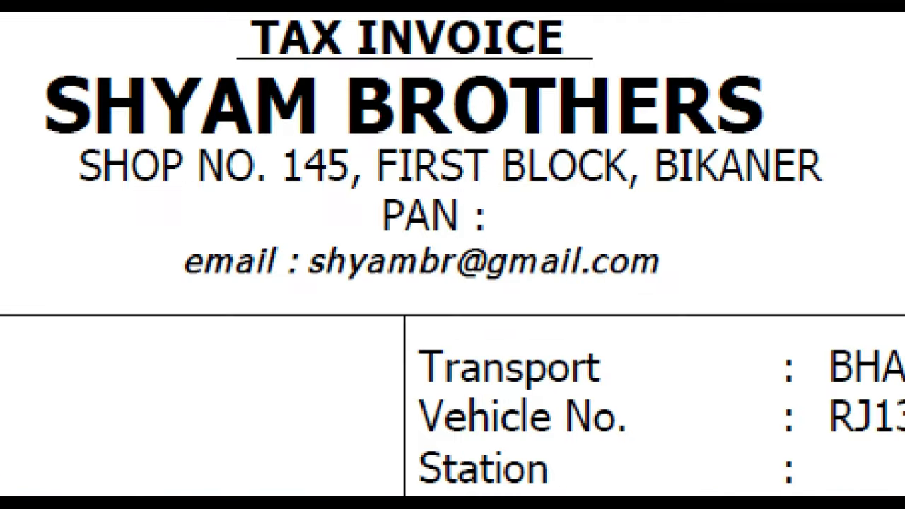
left_click(485, 179)
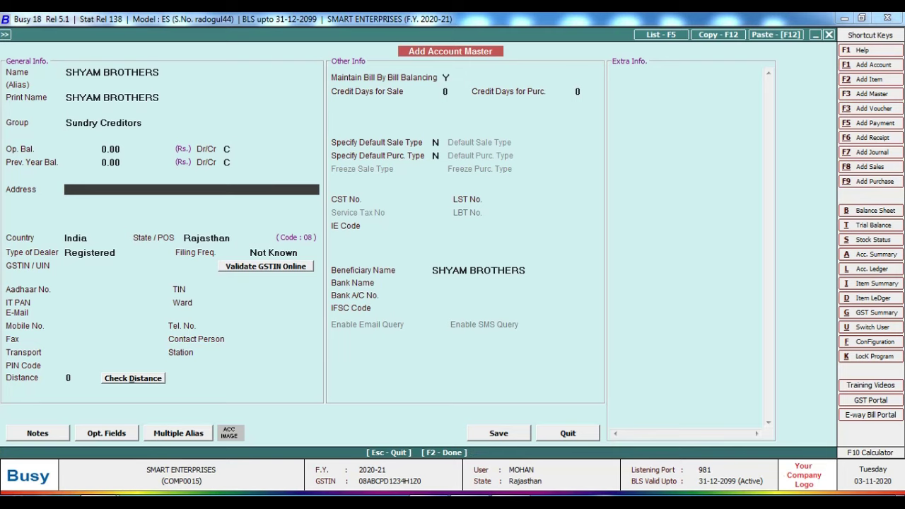
key("Return")
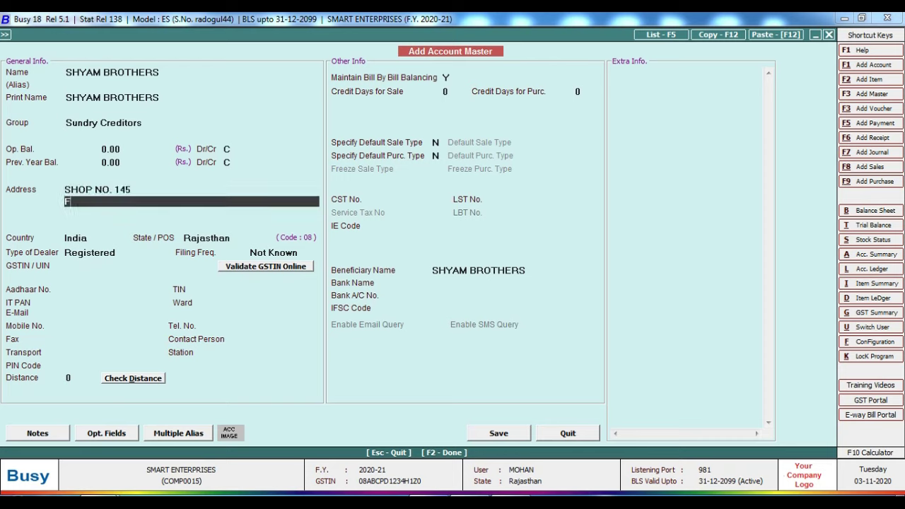
key("Return")
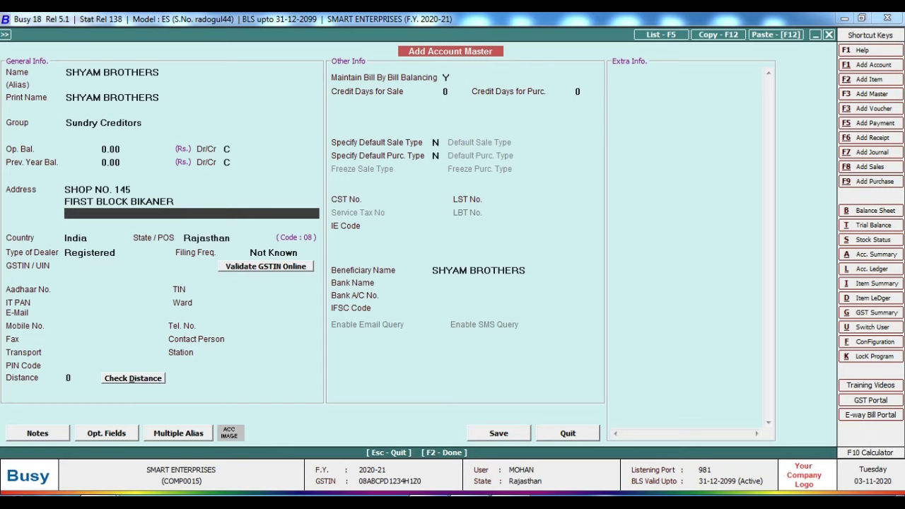
key("Return")
key("Return")
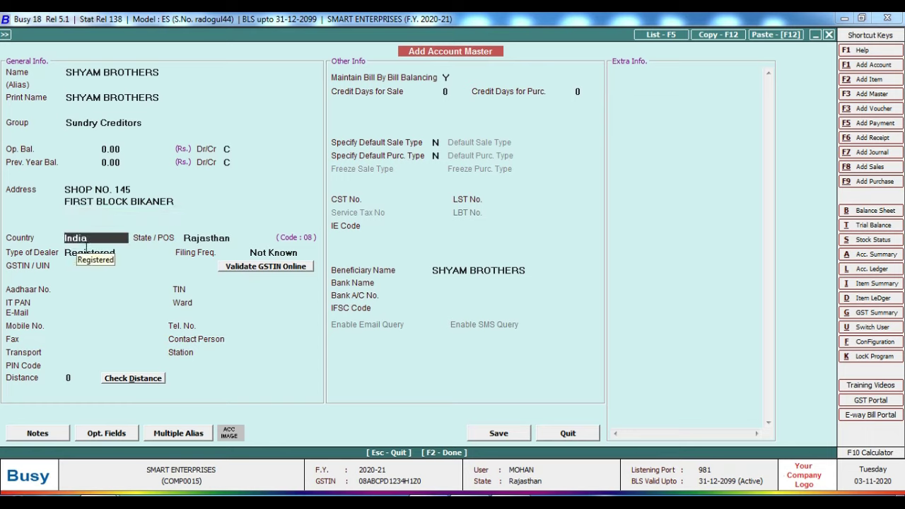
key("Return")
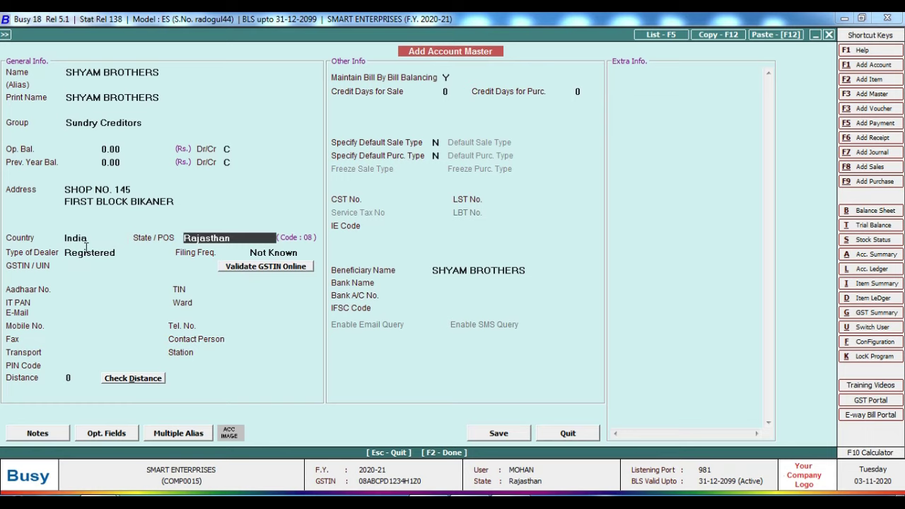
key("Return")
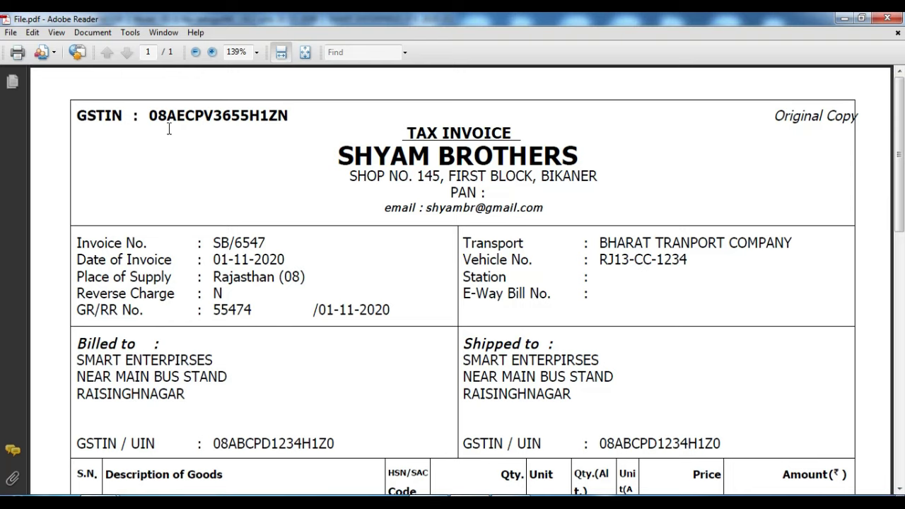
Step: Select the supplier's GSTIN, then review the 9% CGST/SGST lines and the 47,002.00 grand total
left_click_drag(150, 116, 290, 117)
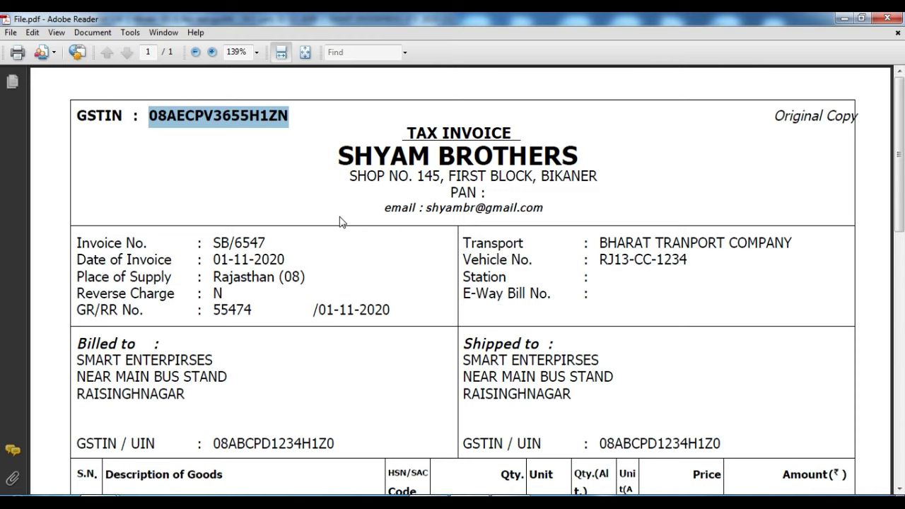
scroll(339, 222, "down", 12)
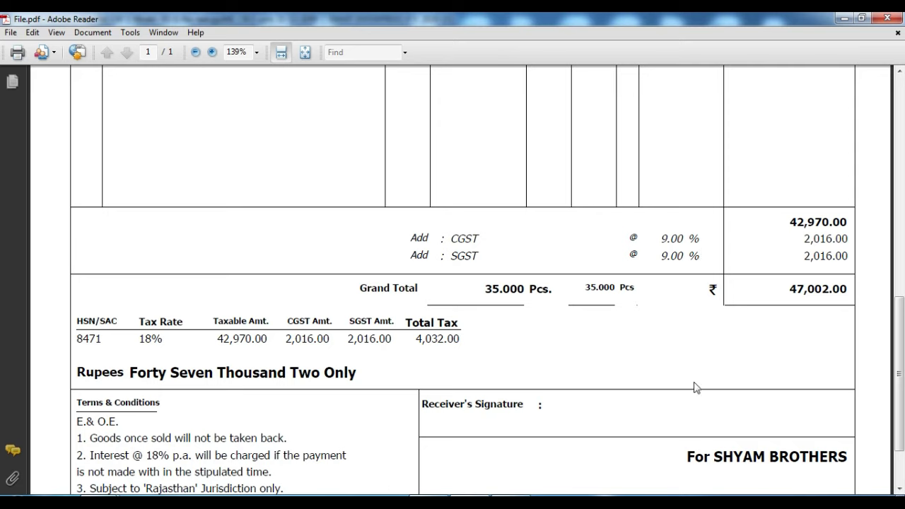
Step: Keep the dealer type as Registered and the filing frequency as Not Known
left_click(437, 495)
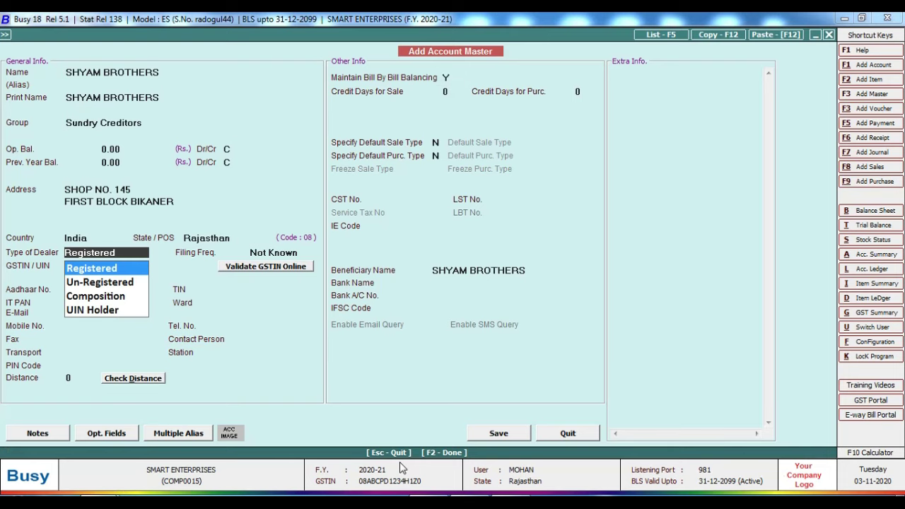
key("Return")
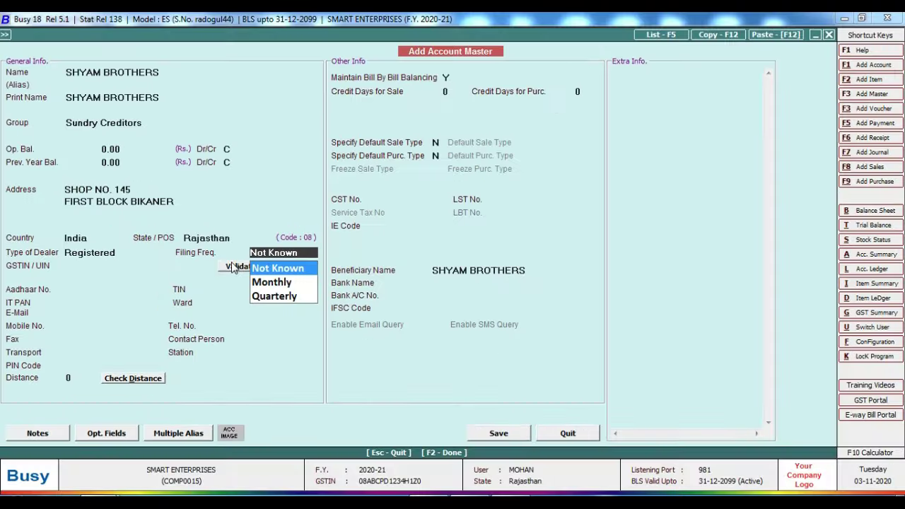
key("Return")
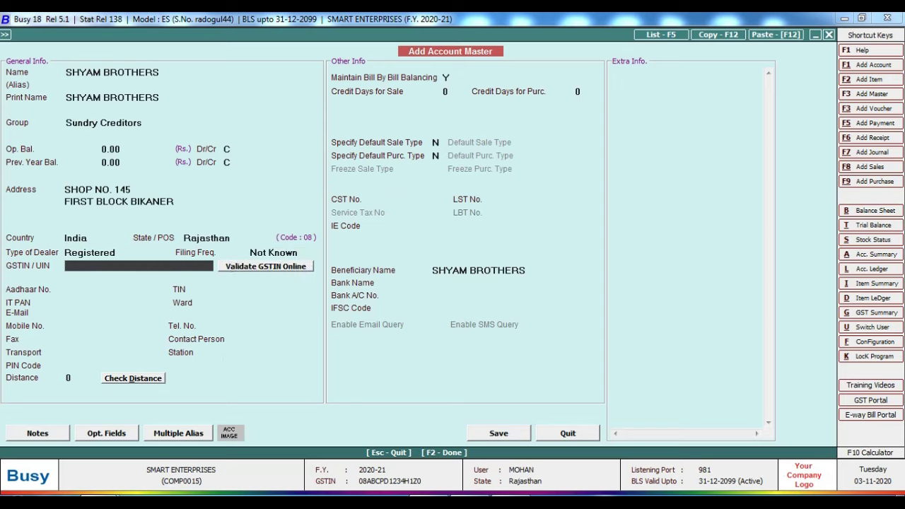
key("alt+Tab")
scroll(373, 195, "up", 10)
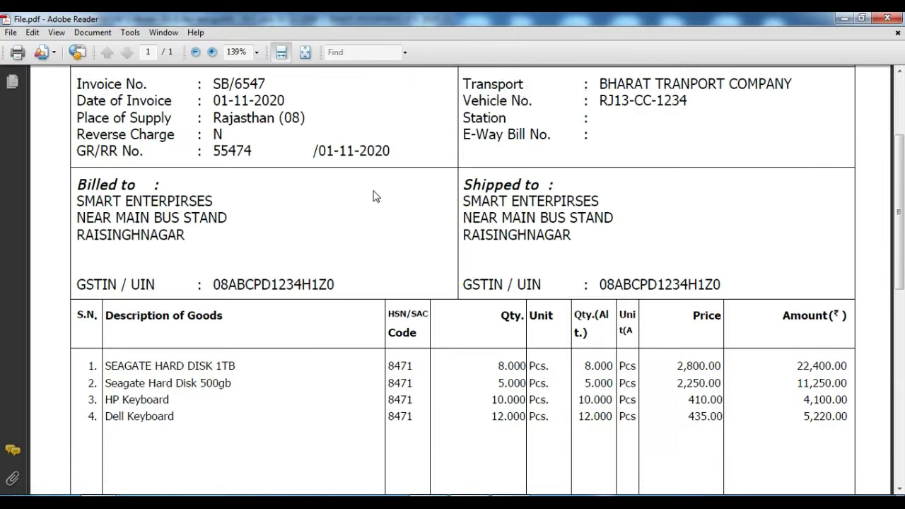
Step: Copy the full supplier GSTIN from the invoice heading
left_click(269, 138)
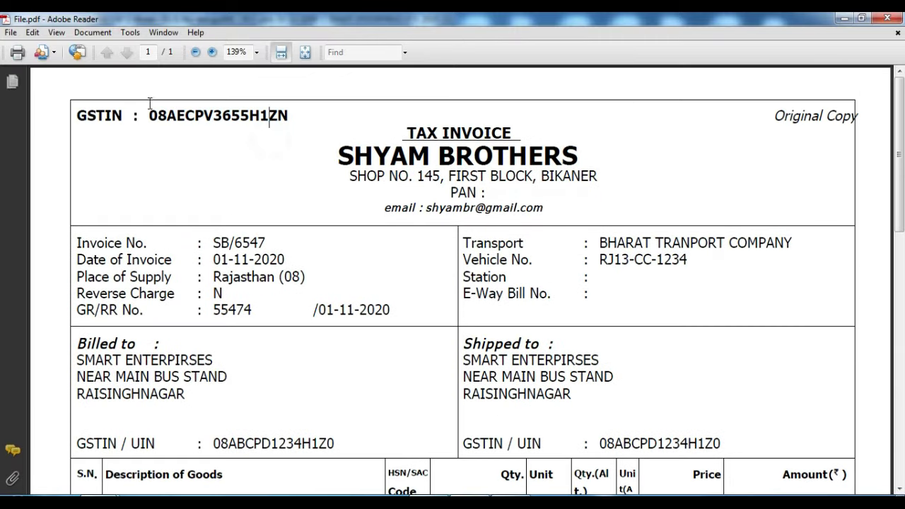
left_click_drag(149, 116, 266, 121)
right_click(267, 120)
left_click(286, 124)
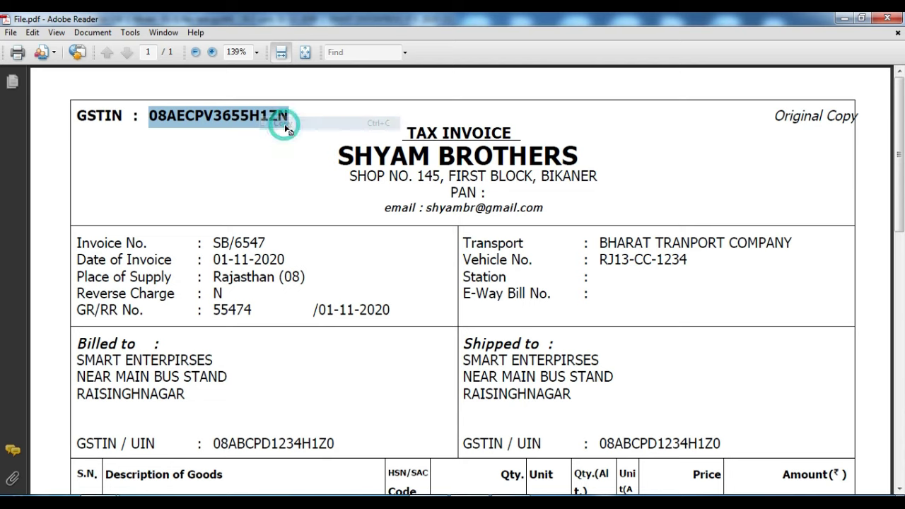
key("alt+Tab")
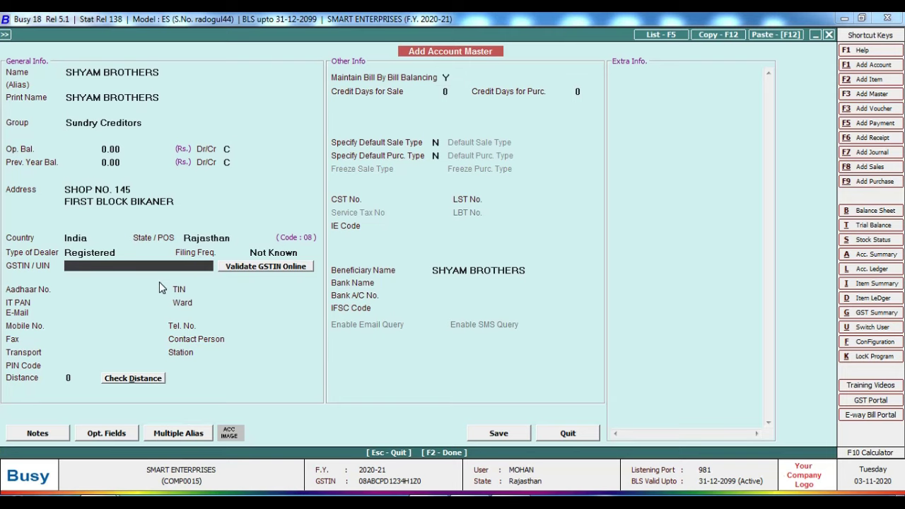
Step: Paste the supplier's GSTIN and accept the invalid-GSTIN warning so the PAN fills in
key("ctrl+v")
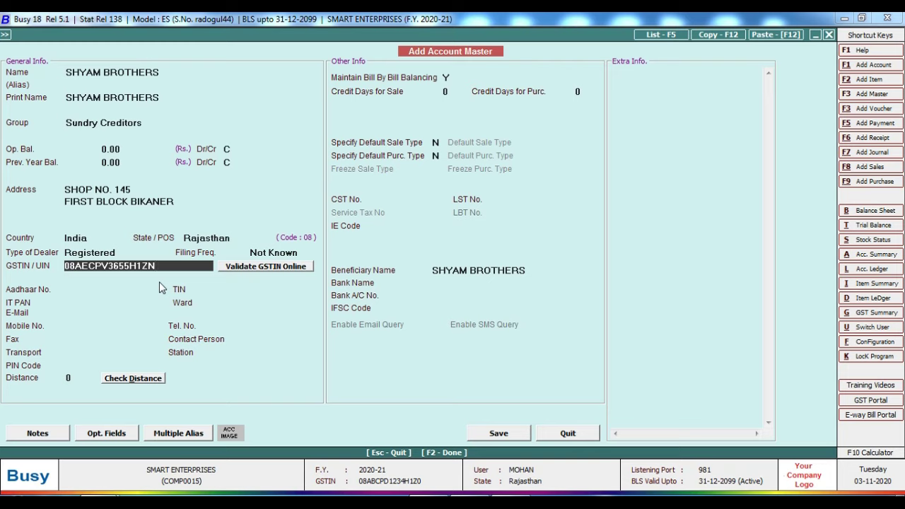
key("Return")
key("Left")
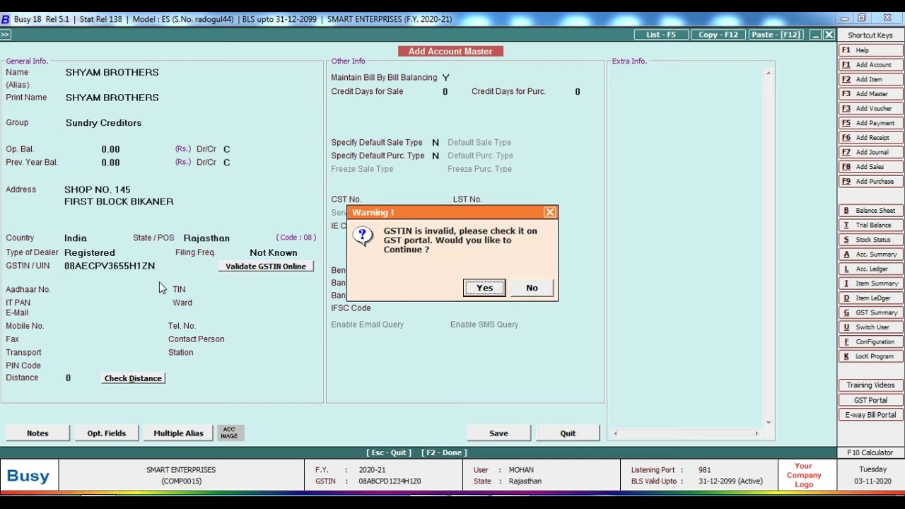
key("Return")
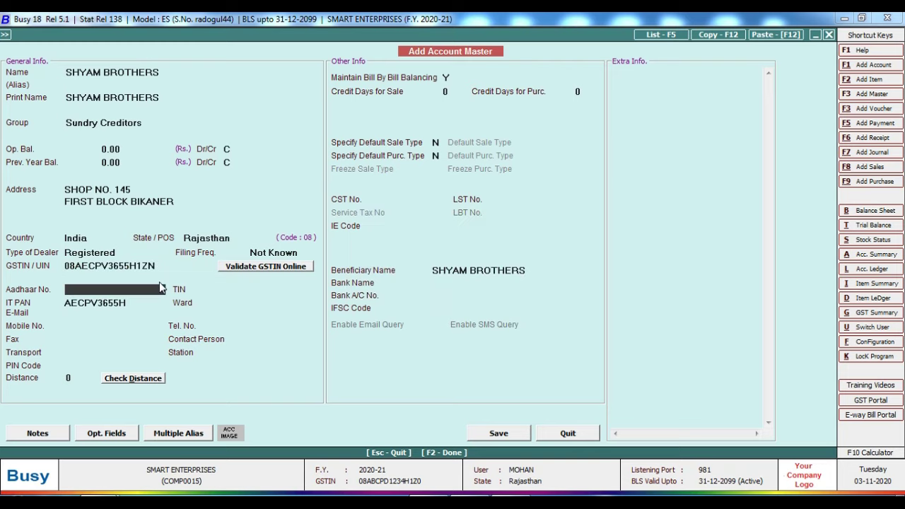
Step: Skip Aadhaar, TIN, Ward and contact details, then save the SHYAM BROTHERS account
key("Return")
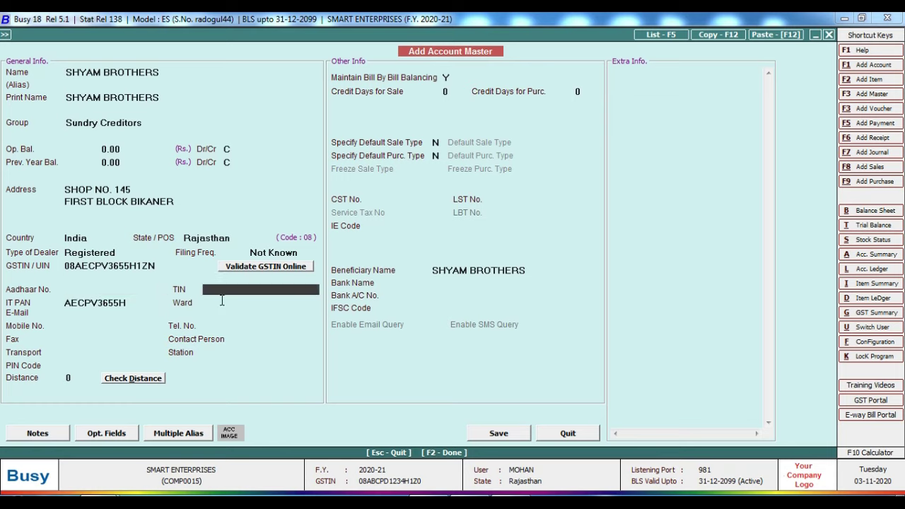
key("Return")
key("Return")
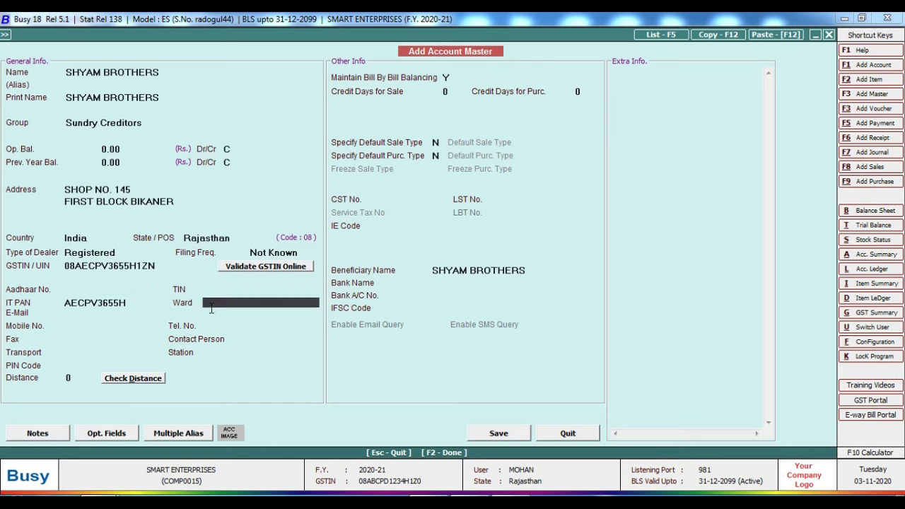
key("Return")
key("Return")
key("Return")
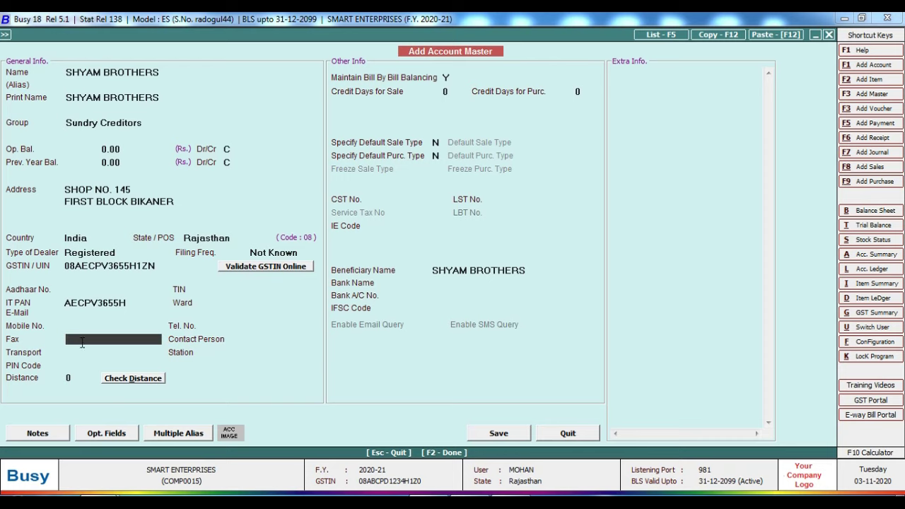
key("Return")
key("Return")
key("Return")
key("Return")
key("Return")
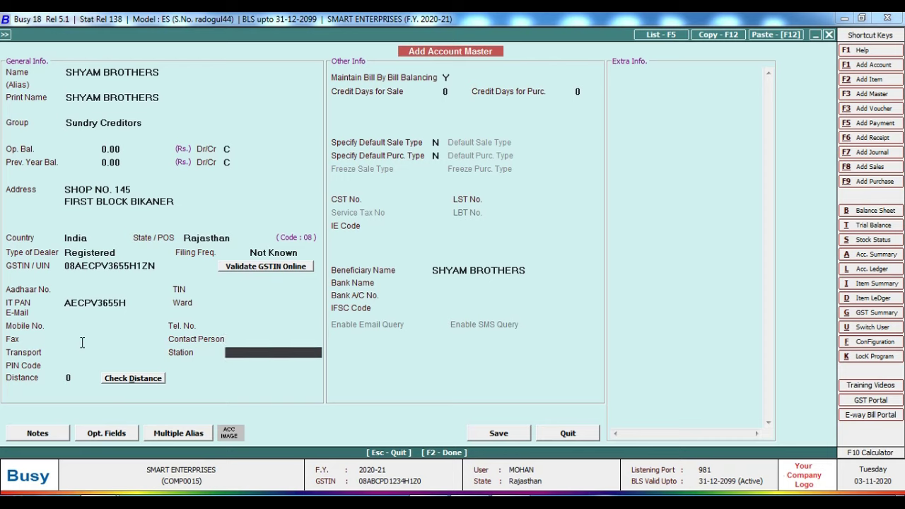
key("Return")
key("Return")
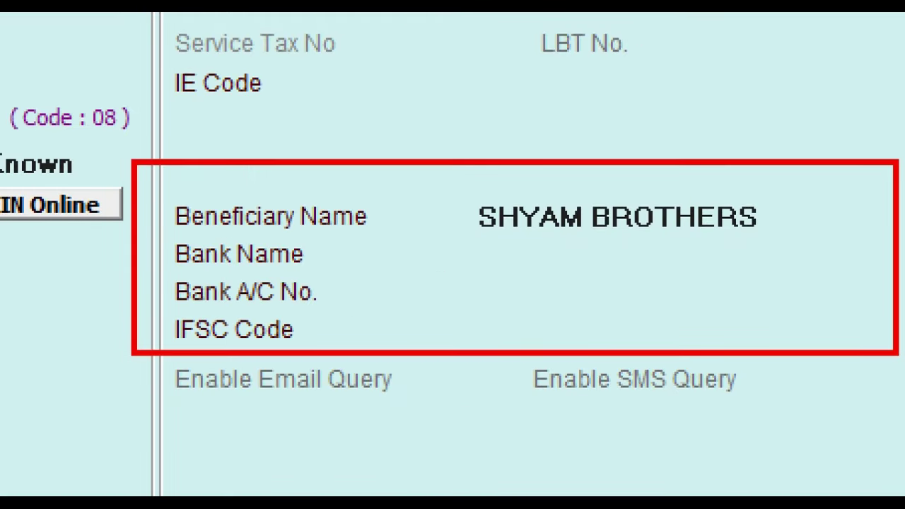
left_click(500, 435)
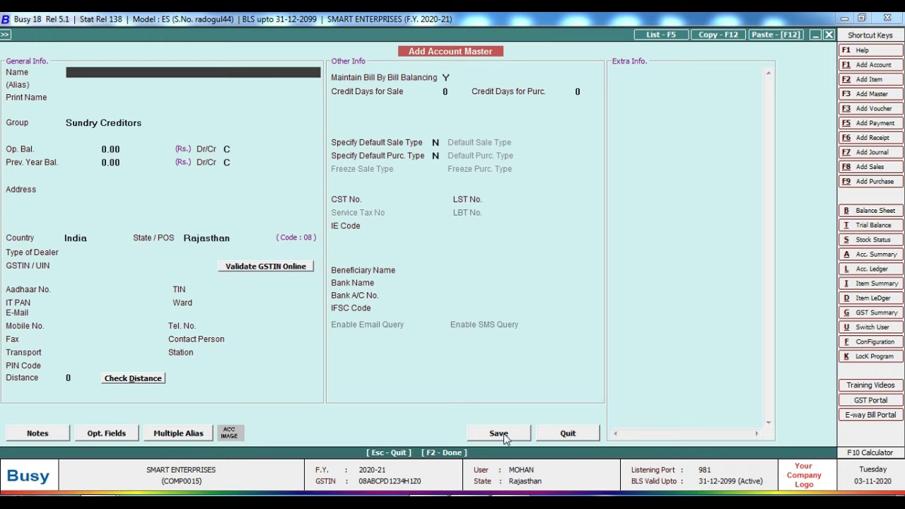
Step: Close the blank account form and look over the invoice's item rows
key("Escape")
key("Escape")
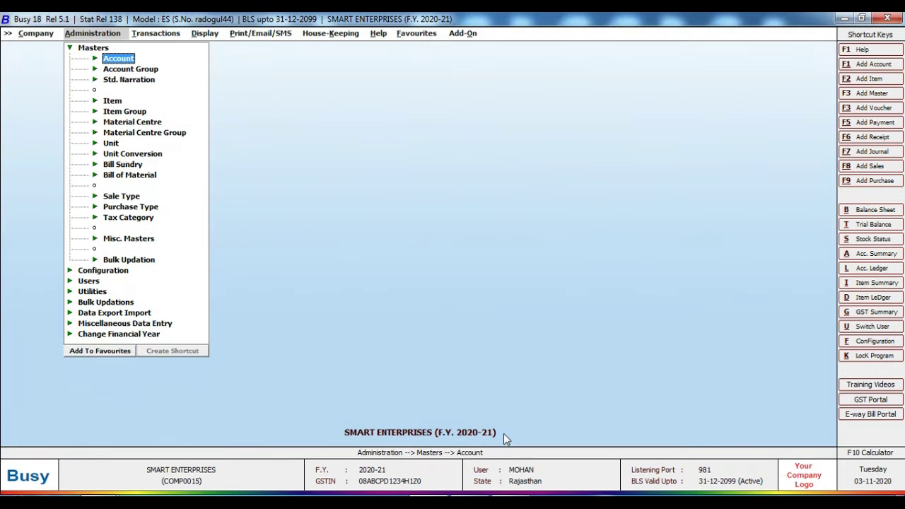
key("alt+Tab")
scroll(391, 290, "down", 5)
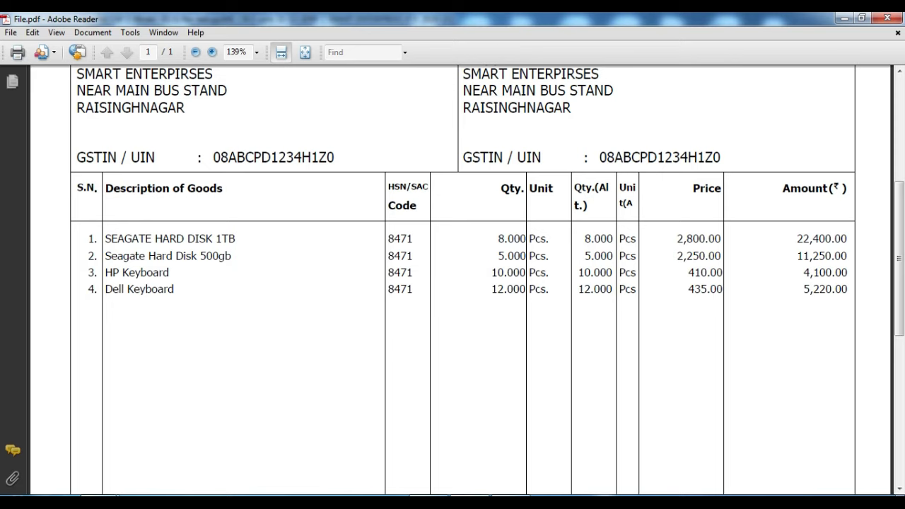
key("alt+Tab")
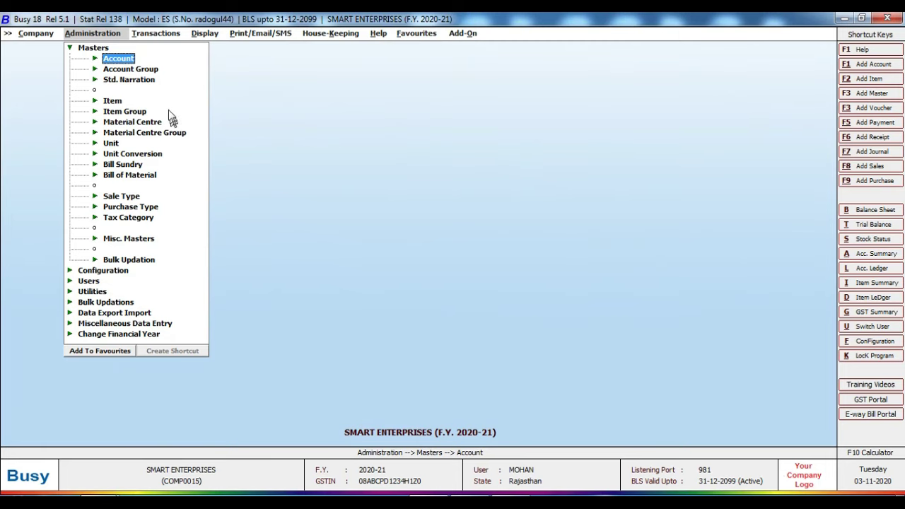
Step: Open a blank Add Item Master form via Masters > Item > Add
key("Escape")
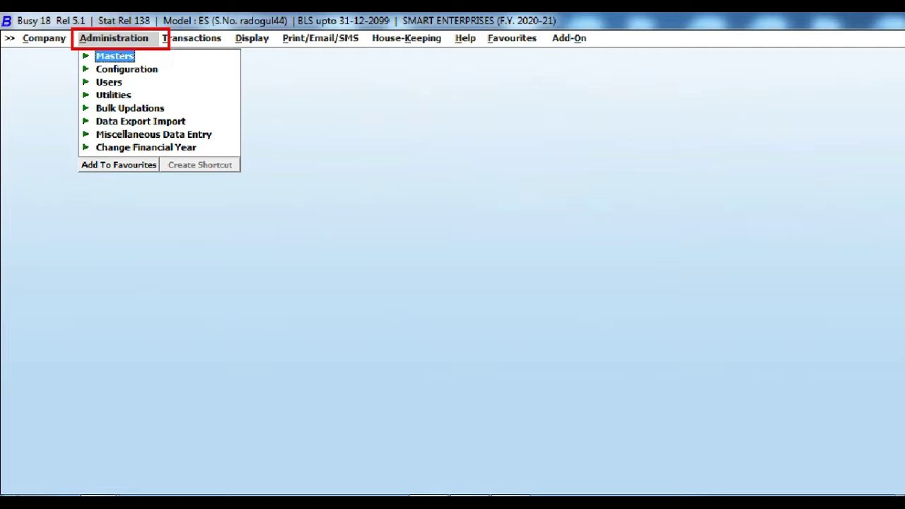
left_click(122, 56)
key("Down")
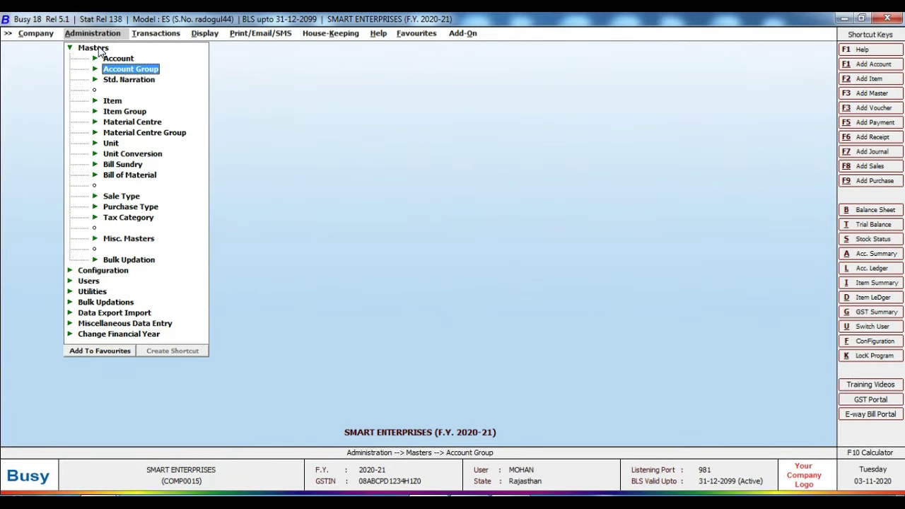
key("Down")
key("Down")
key("Down")
key("Up")
key("Return")
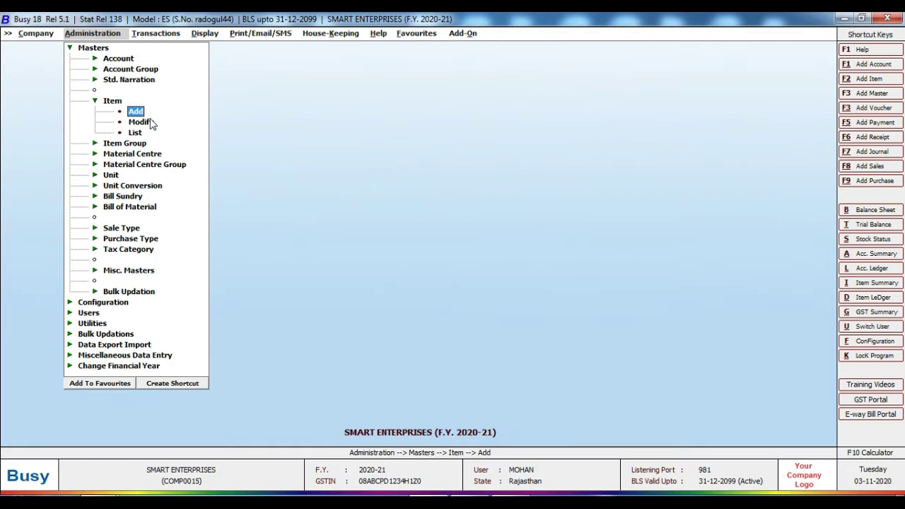
left_click(141, 113)
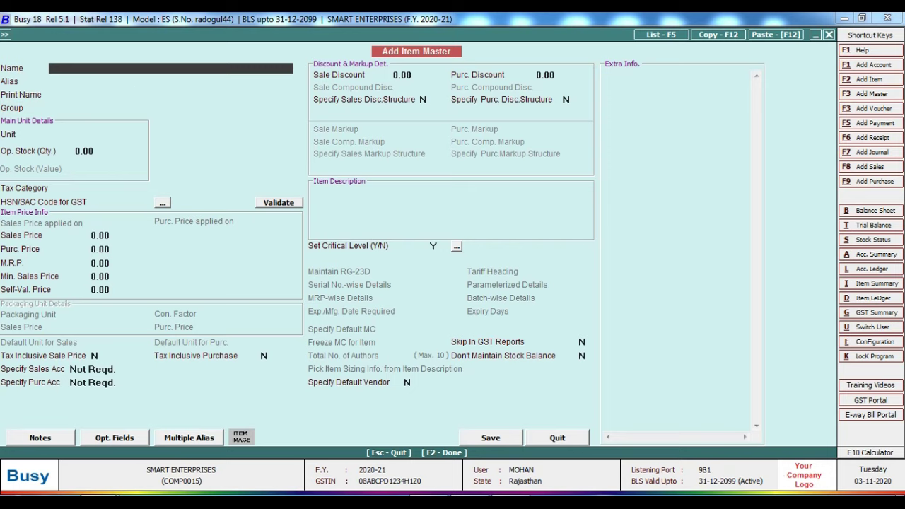
Step: Copy 'SEAGATE HARD DISK 1TB' from the invoice's first item row
left_click(469, 438)
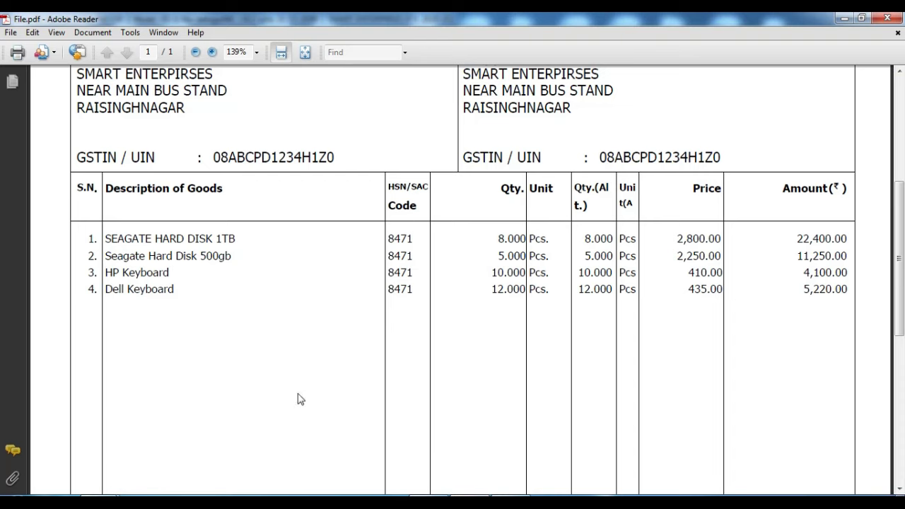
left_click_drag(105, 239, 235, 239)
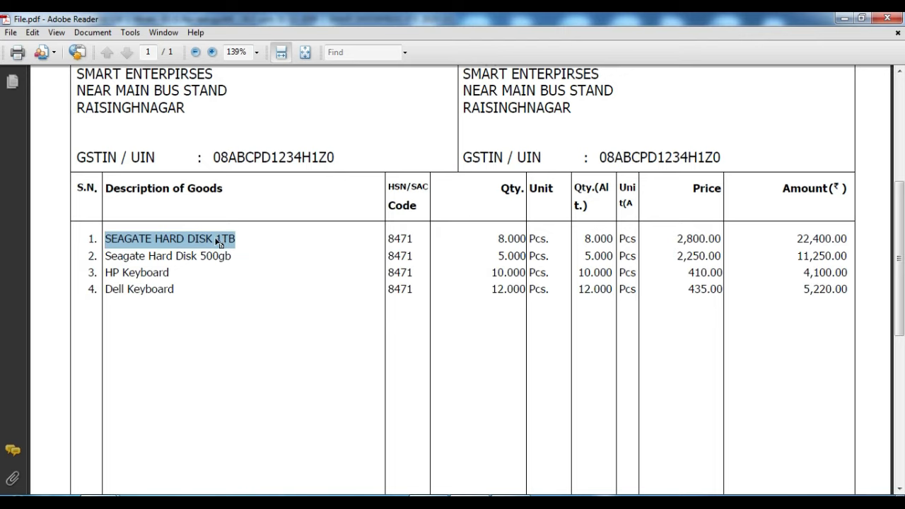
right_click(215, 240)
left_click(241, 248)
left_click(438, 495)
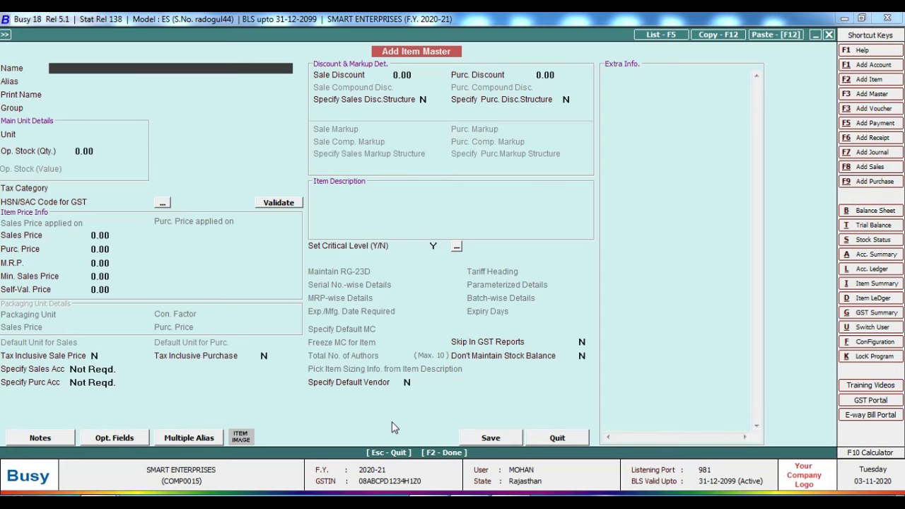
Step: Paste SEAGATE HARD DISK 1TB as the item name and start a new item group with F3
key("ctrl+v")
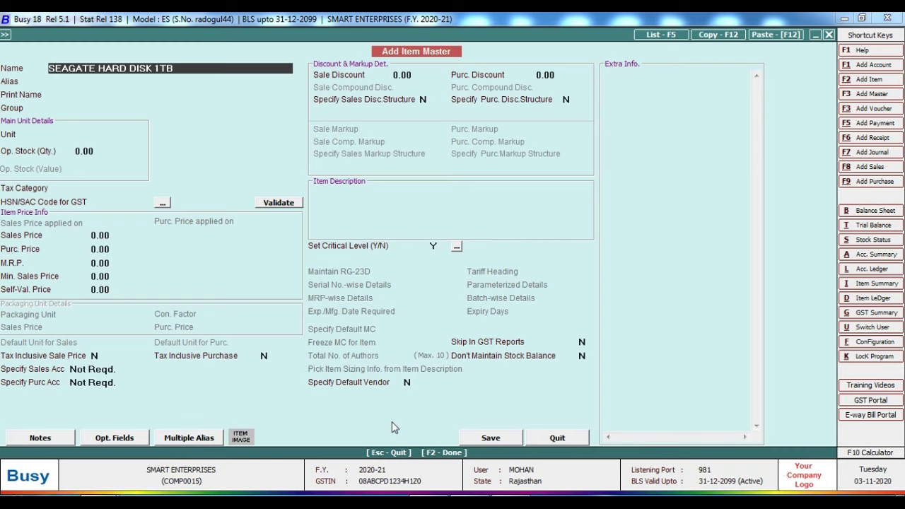
key("Return")
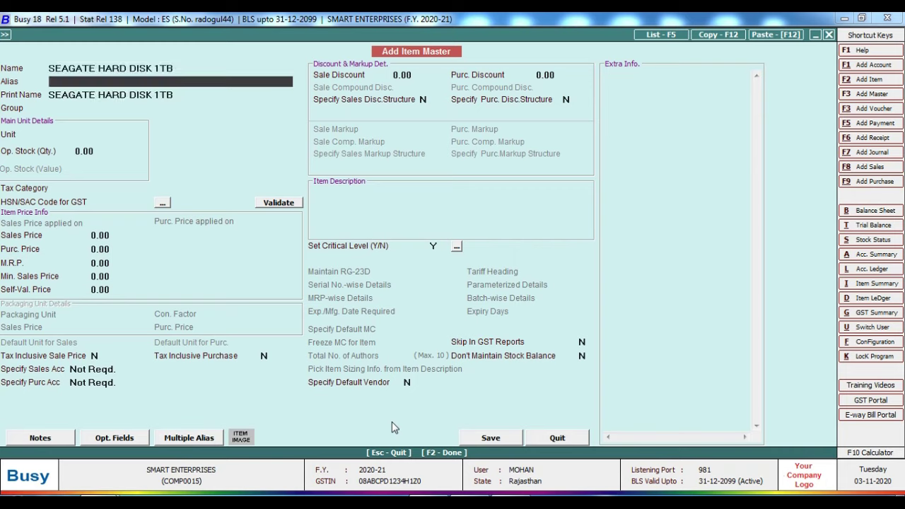
key("Return")
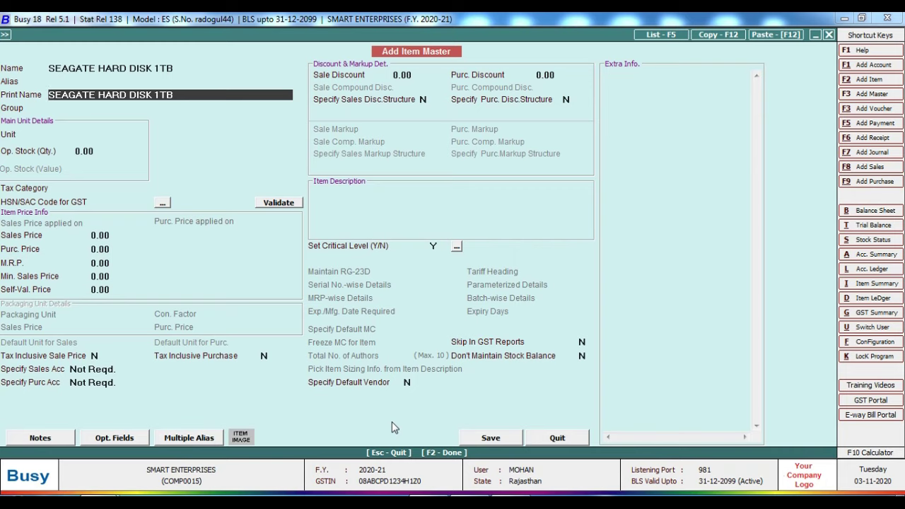
key("Return")
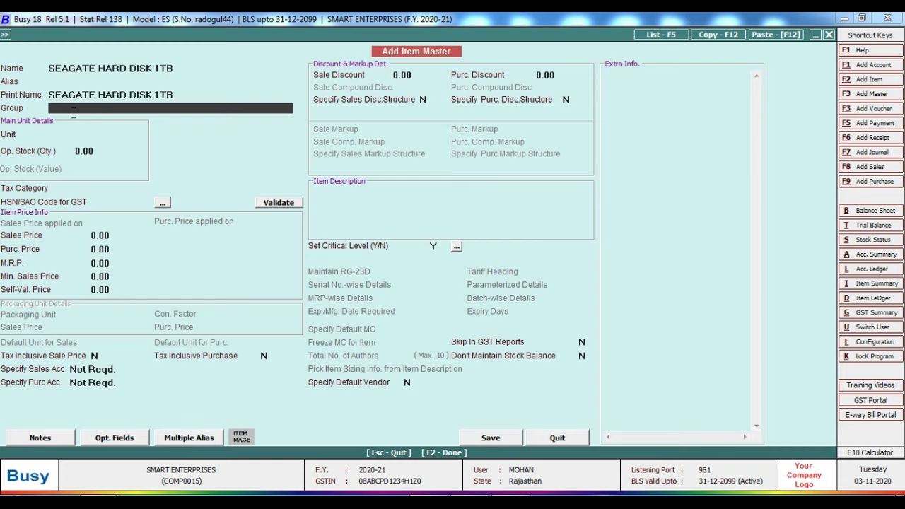
left_click(73, 111)
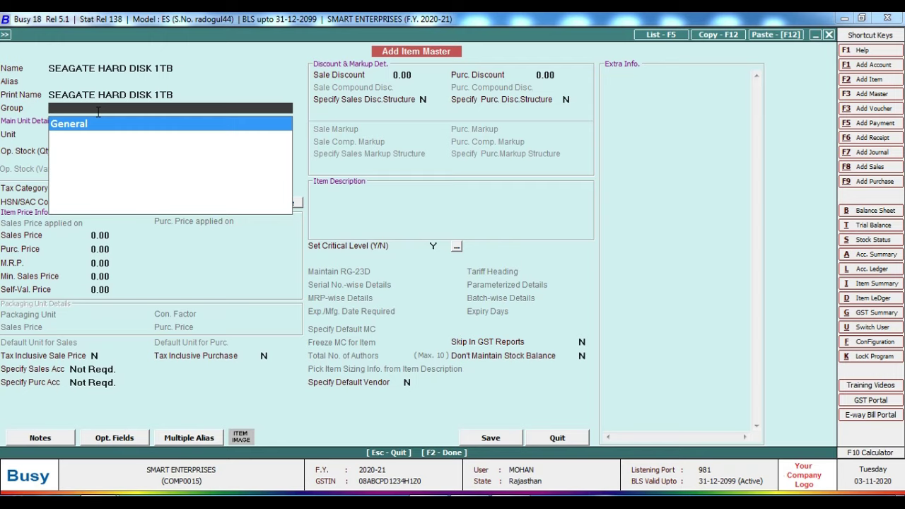
key("F3")
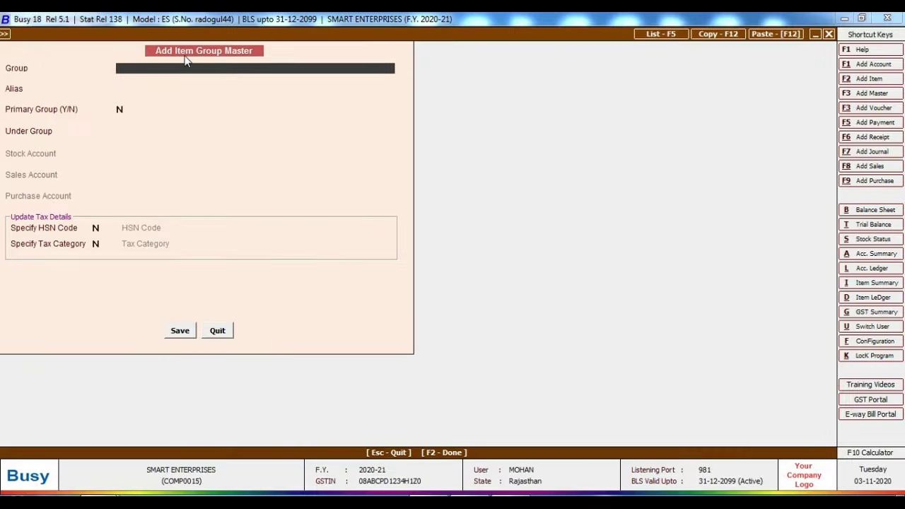
Step: Name the new item group HARD DISK with General as its parent group
left_click(174, 71)
type("HARD DISK")
key("Return")
key("Return")
key("Return")
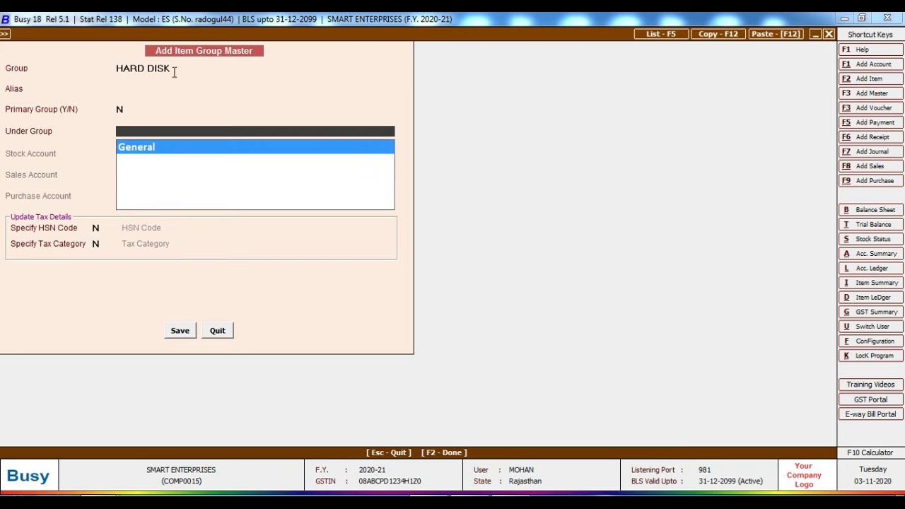
key("Return")
key("Return")
key("Return")
key("Return")
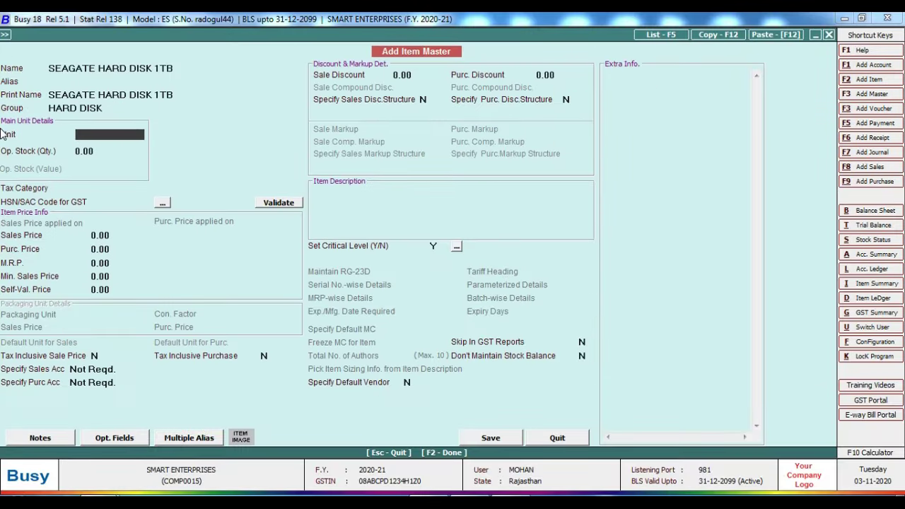
Step: Set the hard disk item's unit to Pcs. and leave opening stock at 0.00
type("P")
key("BackSpace")
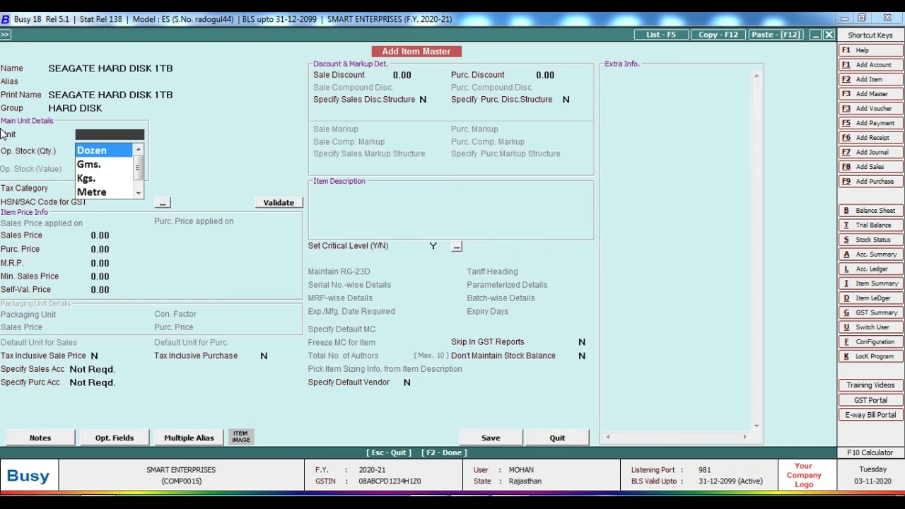
key("Down")
key("Down")
key("Down")
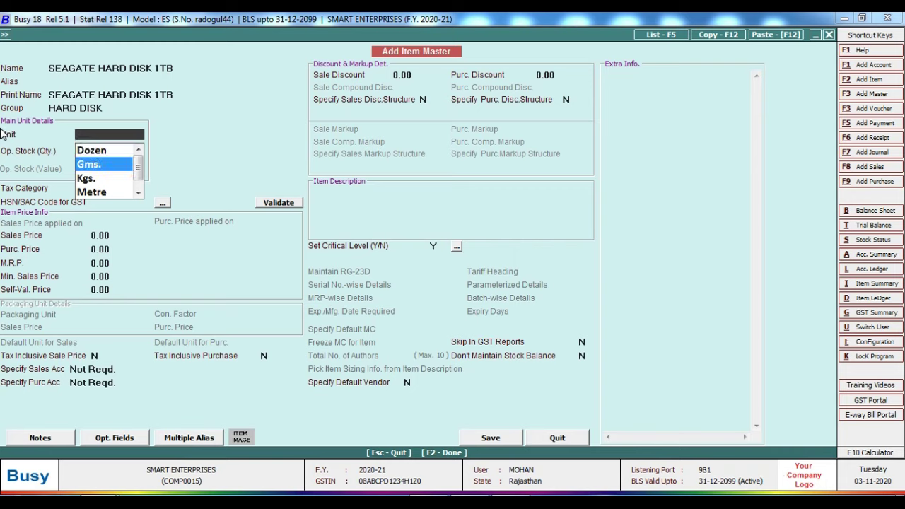
key("Down")
key("Down")
key("Up")
key("Down")
key("Down")
key("Down")
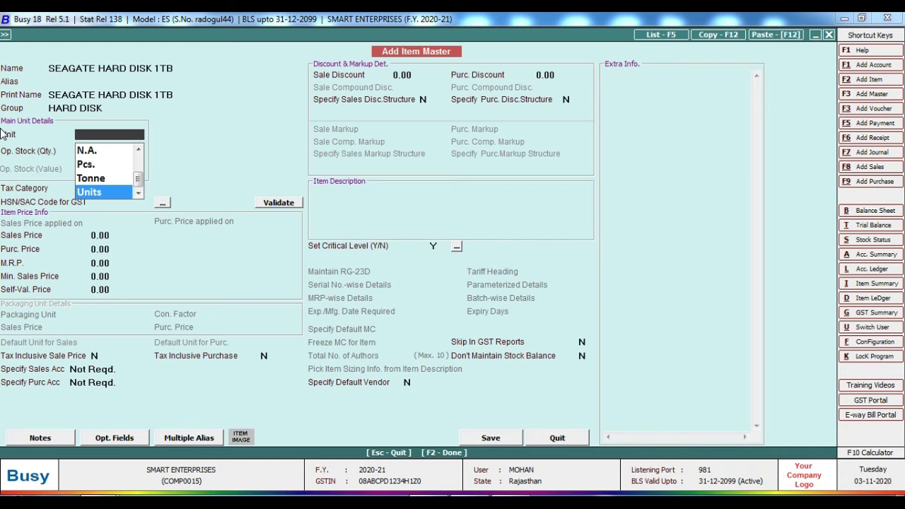
key("Up")
key("Up")
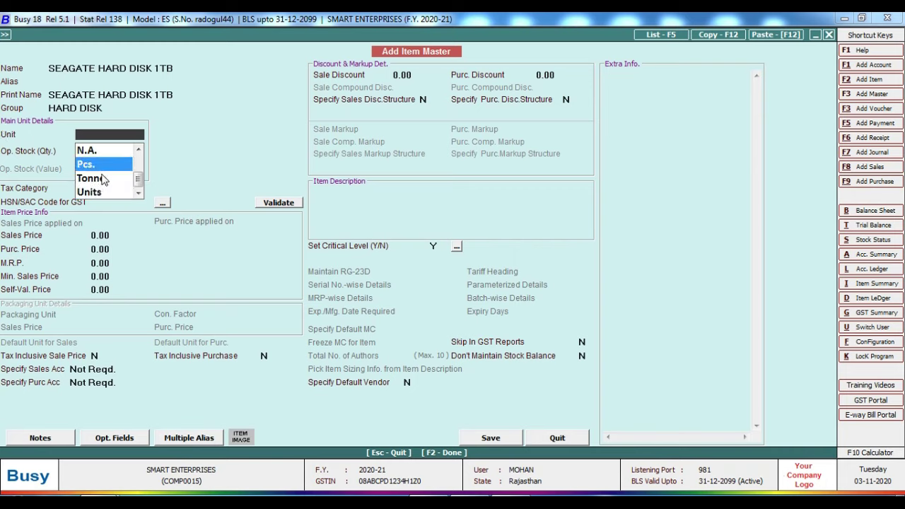
key("Return")
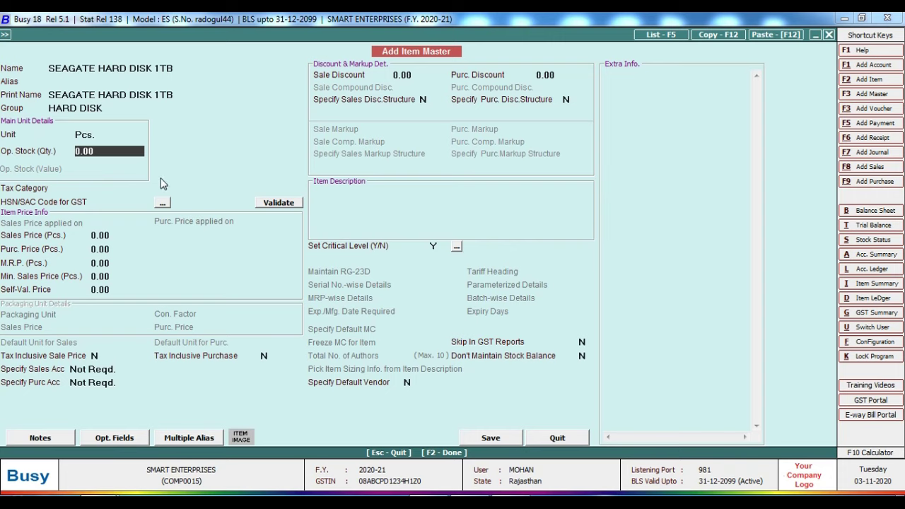
key("Return")
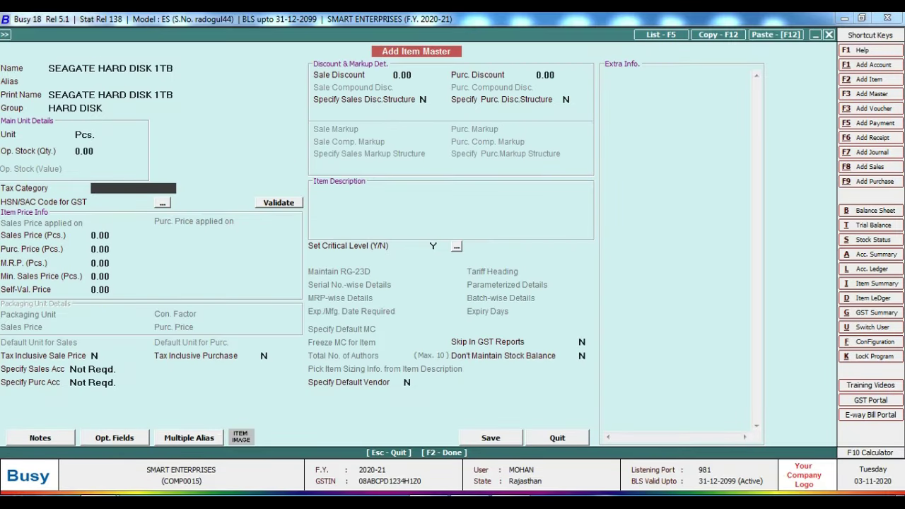
Step: Review the totals on the invoice PDF, then return to the item form
key("alt+Tab")
left_click(455, 336)
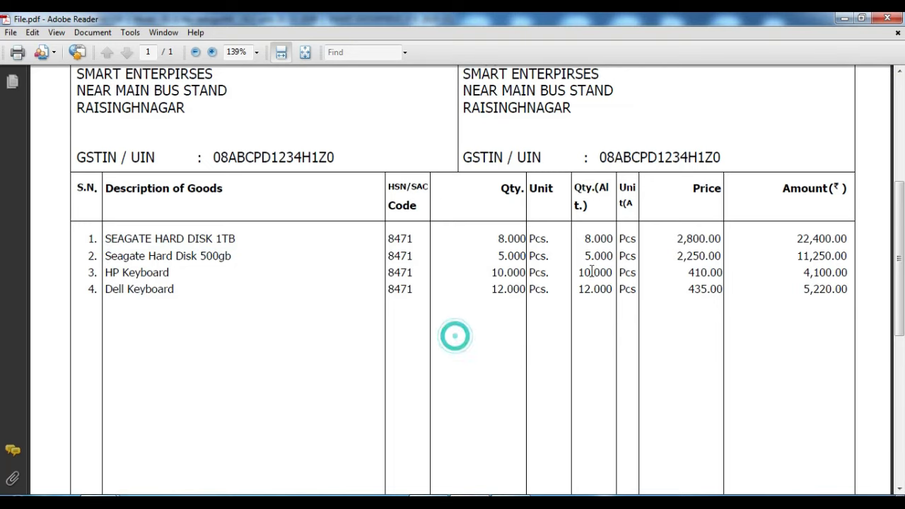
scroll(258, 207, "down", 5)
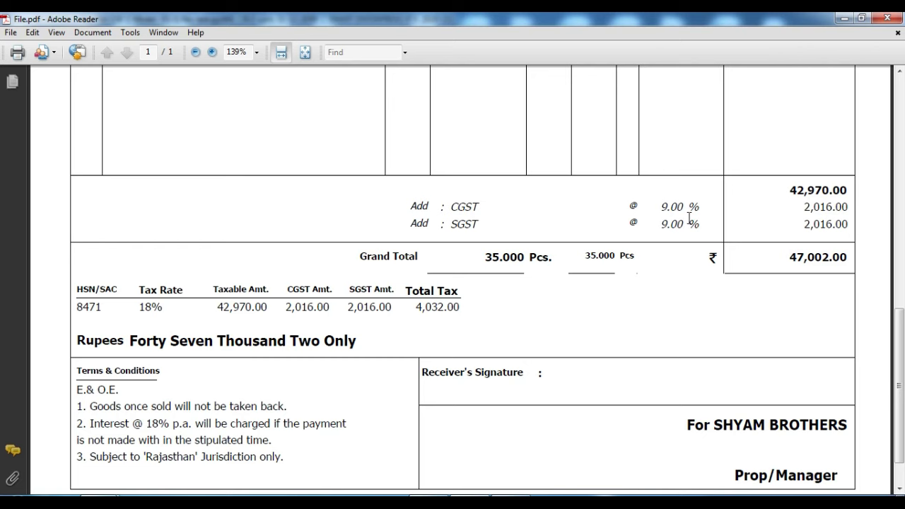
key("alt+Tab")
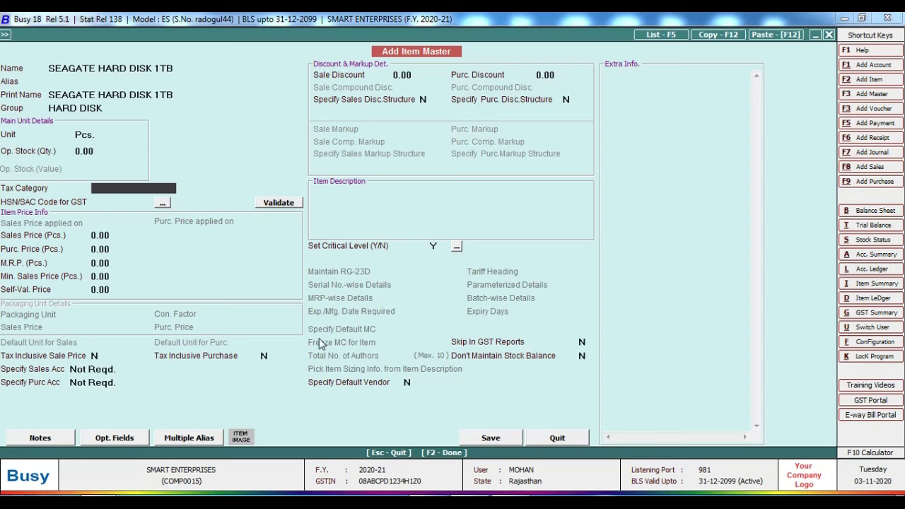
Step: Set the item's tax category to GST 18%
type("G")
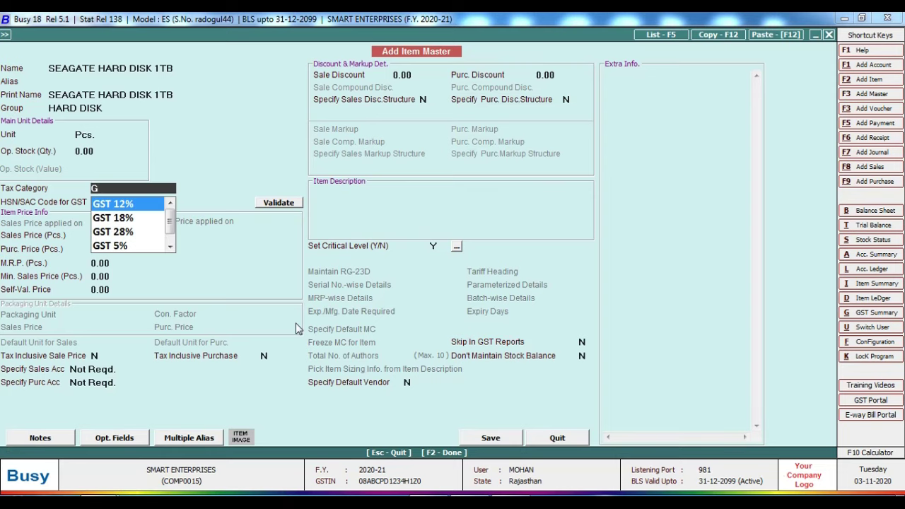
key("Down")
key("Return")
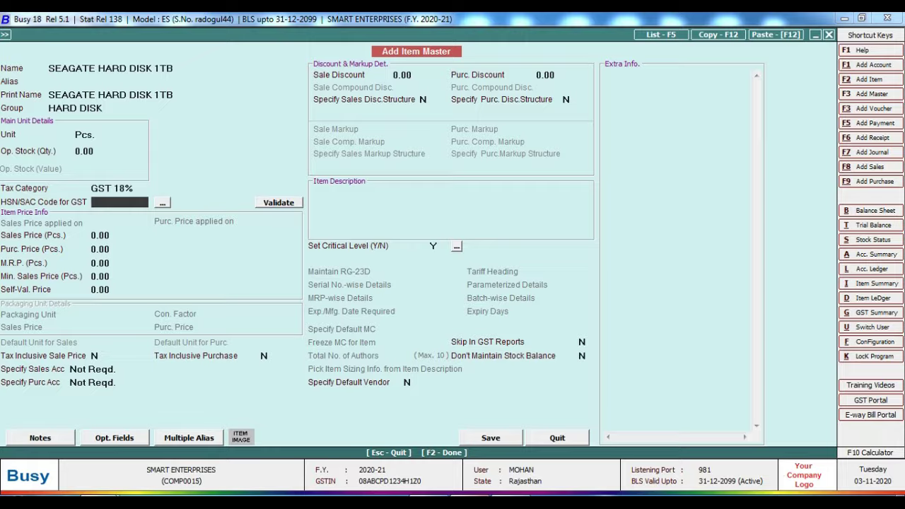
Step: Look up HSN 8471 on the invoice and enter it in HSN/SAC Code
key("alt+Tab")
scroll(426, 326, "up", 5)
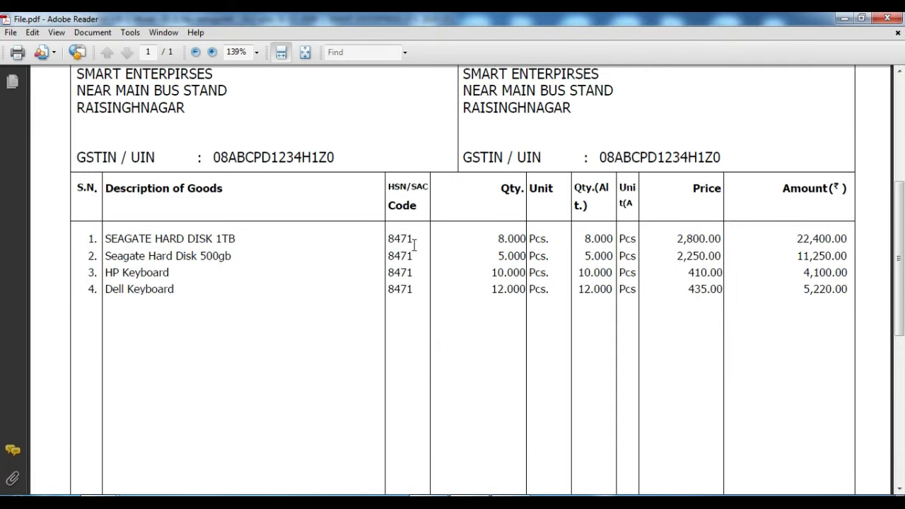
double_click(406, 239)
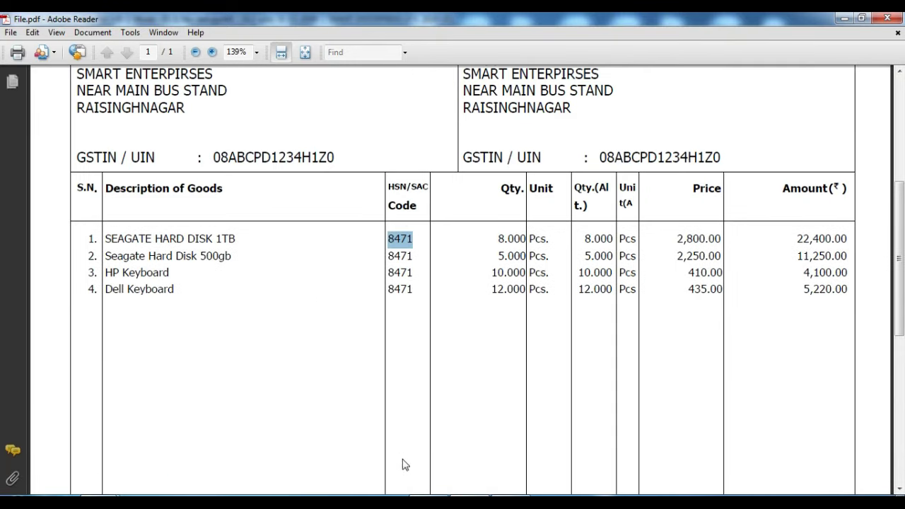
key("alt+Tab")
type("847")
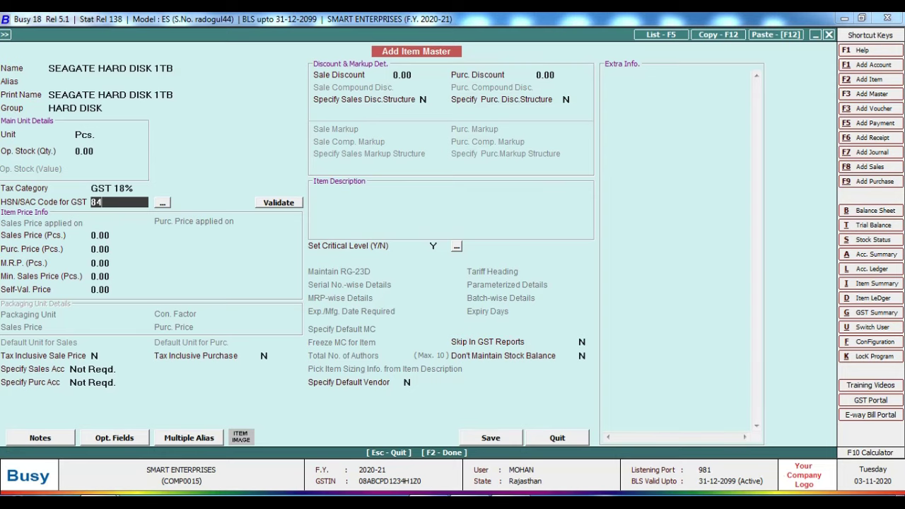
type("1")
Step: Confirm HSN code 8471 and leave all prices at 0.00, moving to the sales account
key("Return")
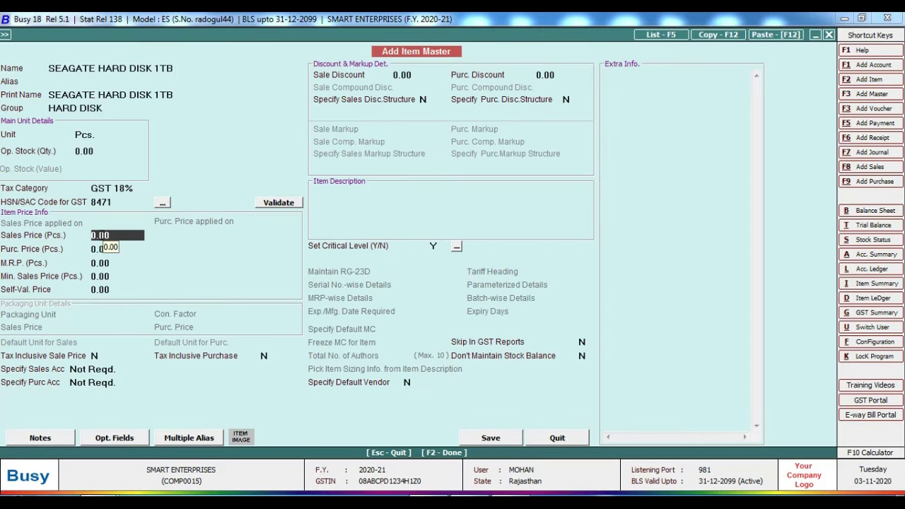
key("Return")
key("Return")
key("Return")
key("Return")
key("Return")
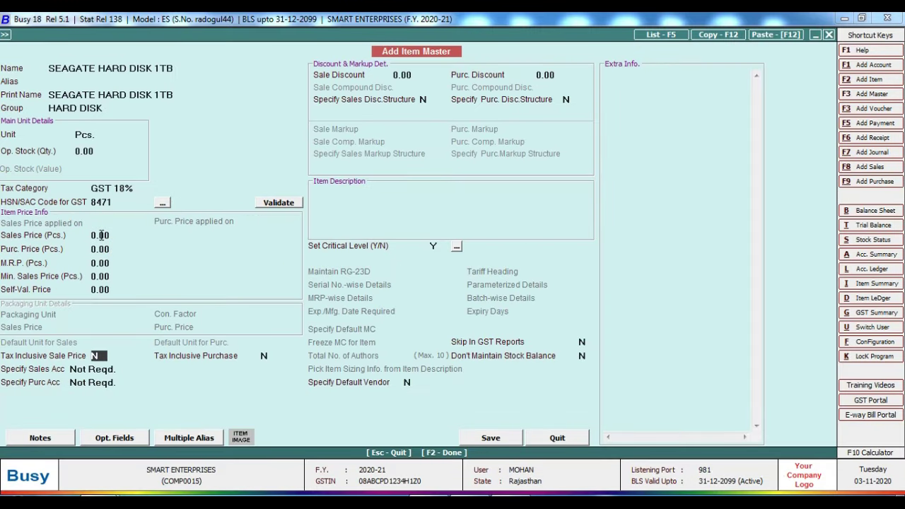
key("Return")
key("Return")
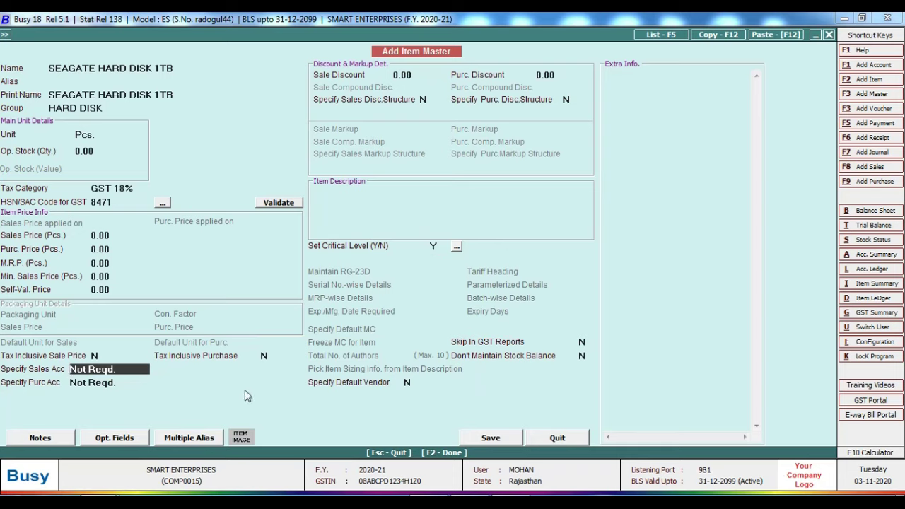
Step: Set Specify Sales Acc to Specify Here and start adding a new account
key("space")
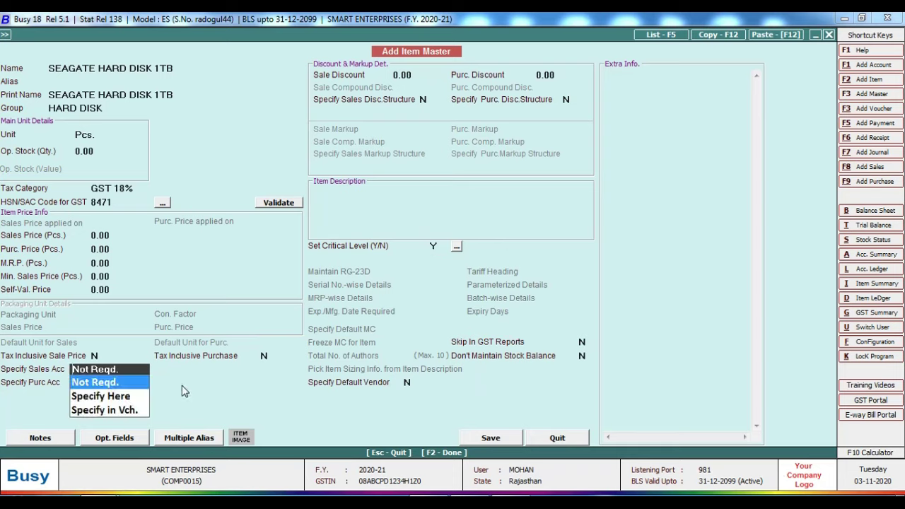
key("Down")
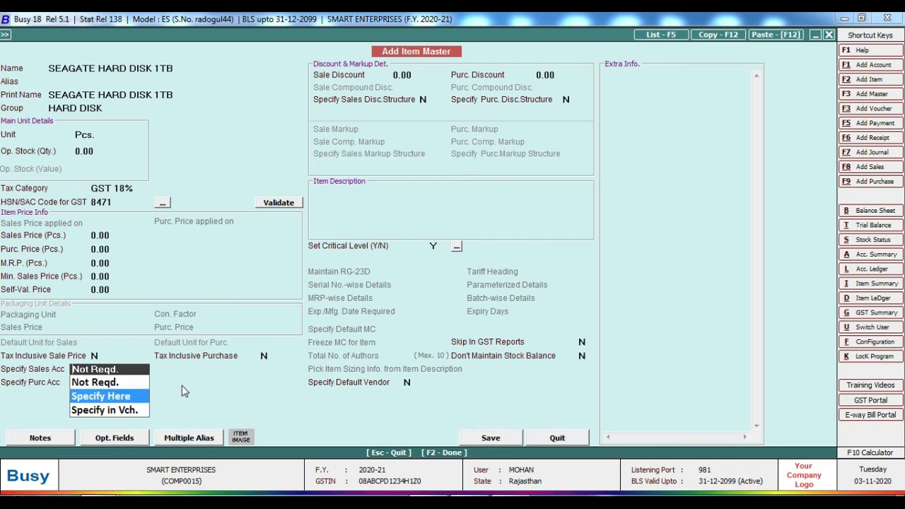
key("Return")
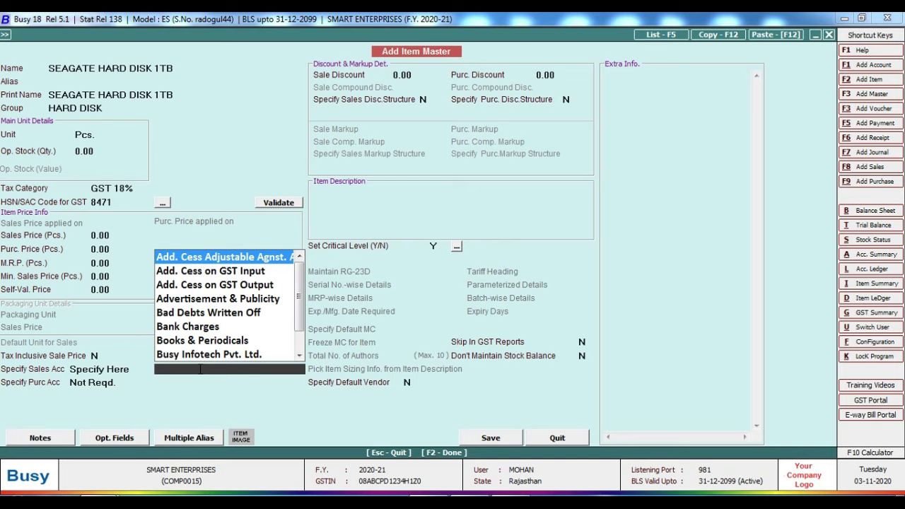
key("alt+F1")
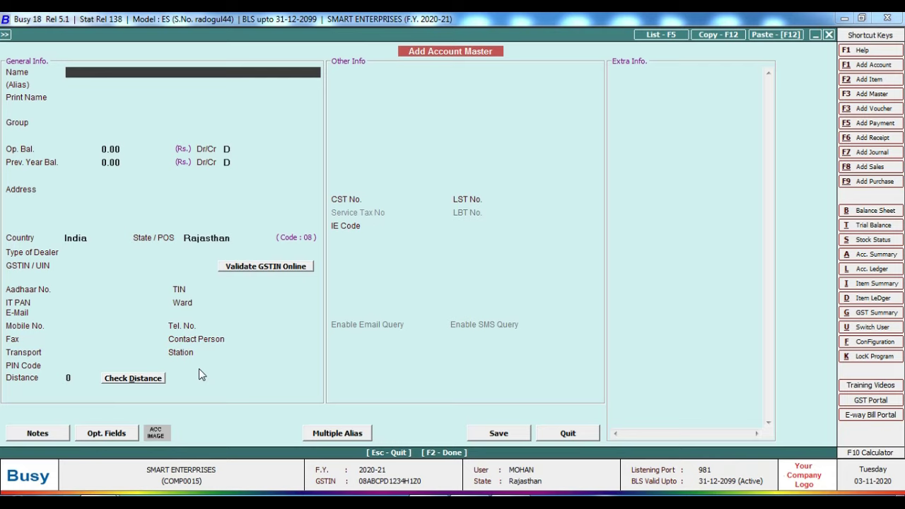
type("computer parts sale ")
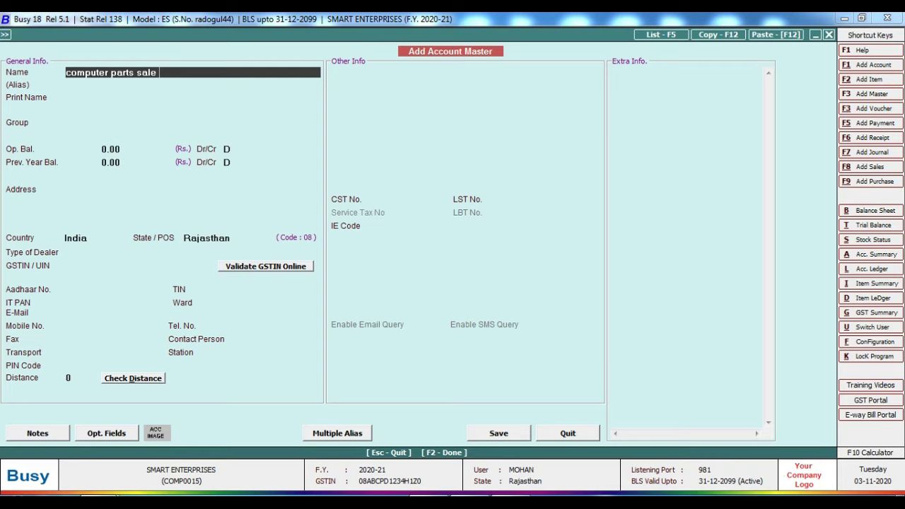
type("@18%")
key("Return")
key("Return")
key("Return")
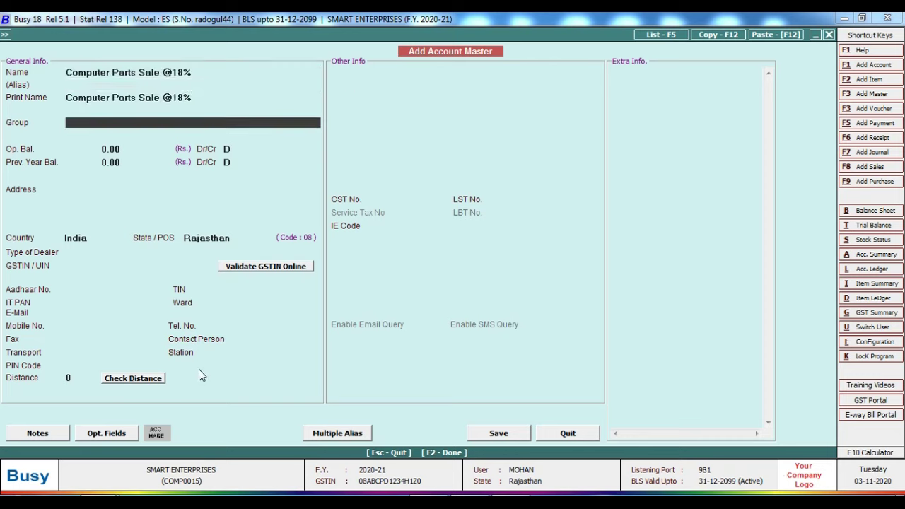
type("sal")
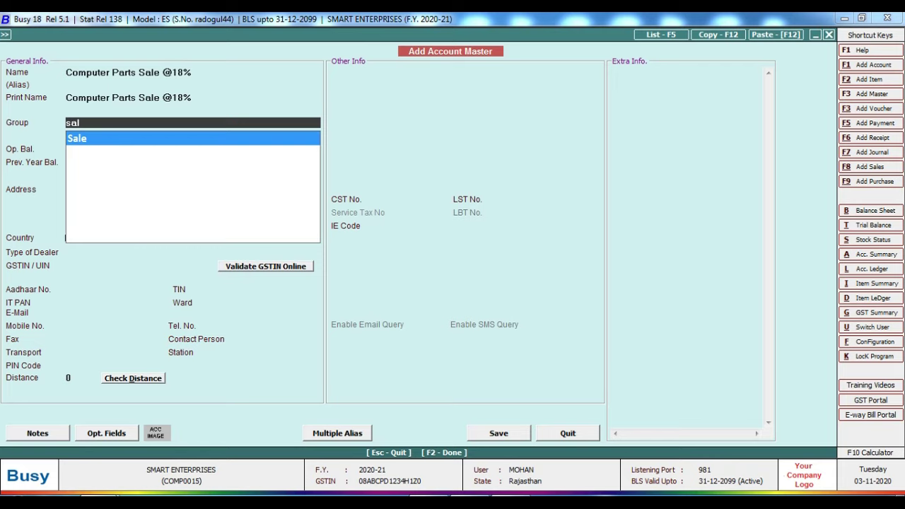
key("Return")
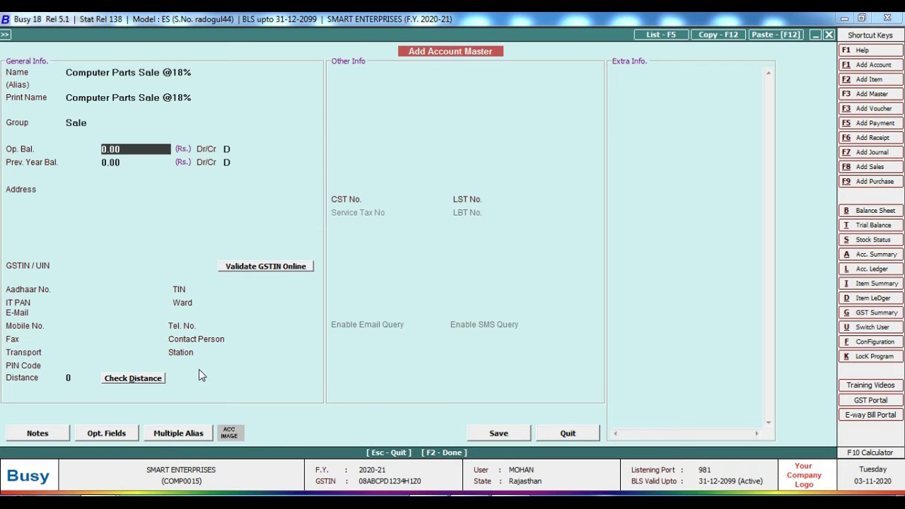
key("Return")
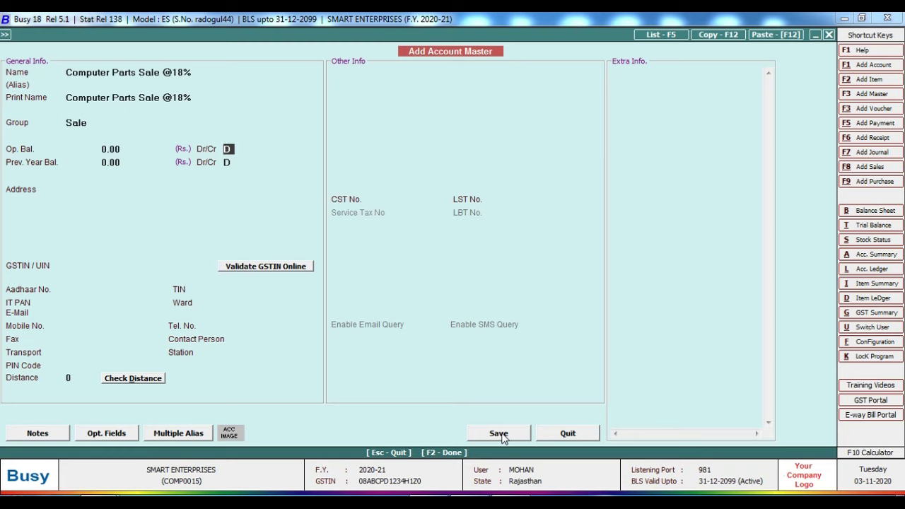
left_click(500, 434)
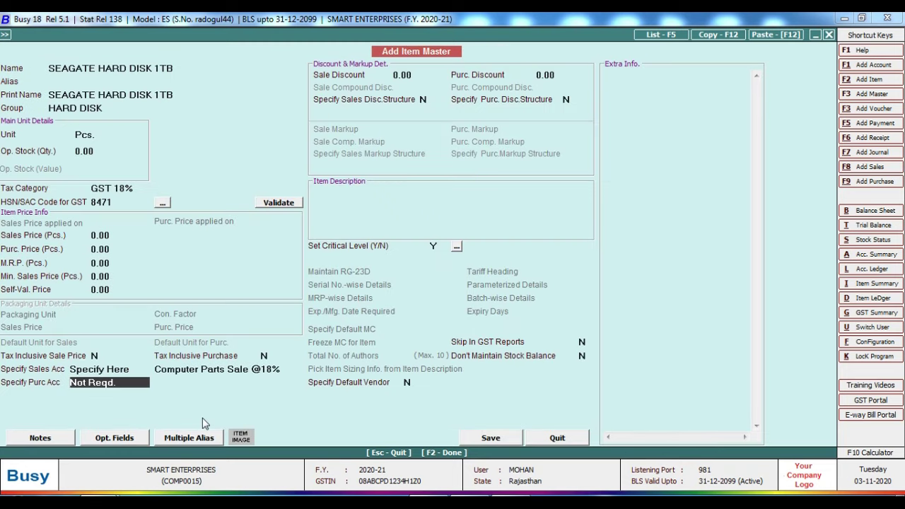
Step: Set Specify Purc Acc to Specify Here and begin a new account
type("s")
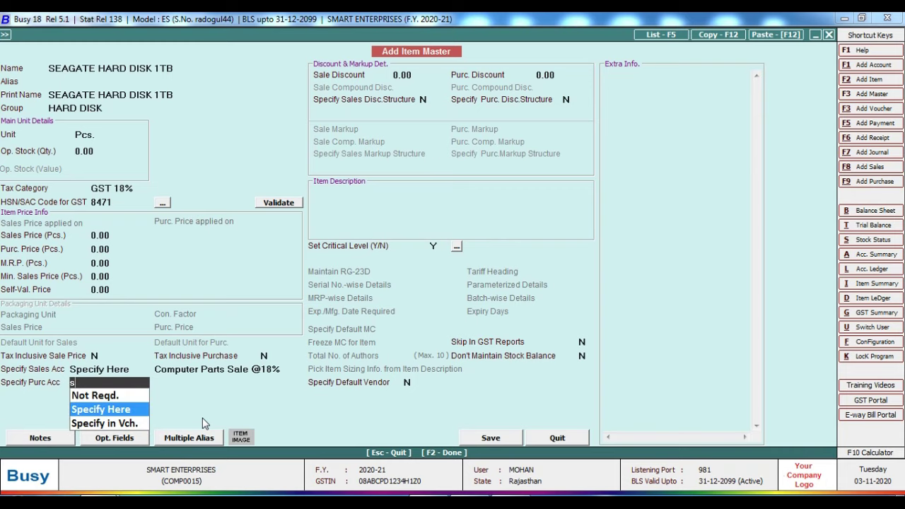
key("Return")
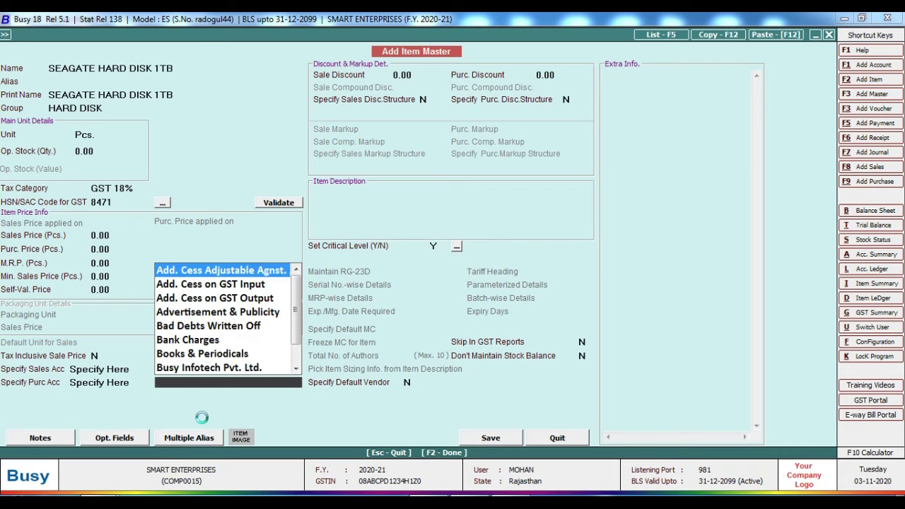
key("F3")
type("c")
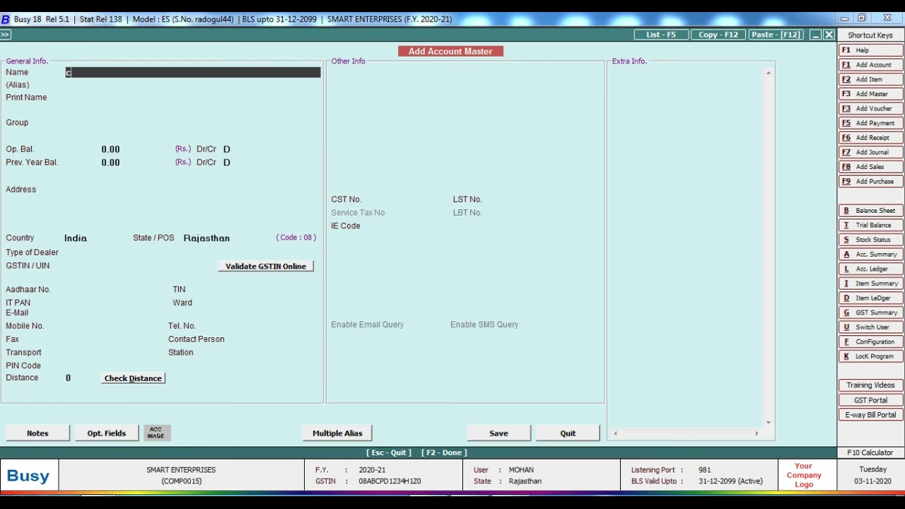
type("omputer parts pur @18%")
key("Return")
key("Return")
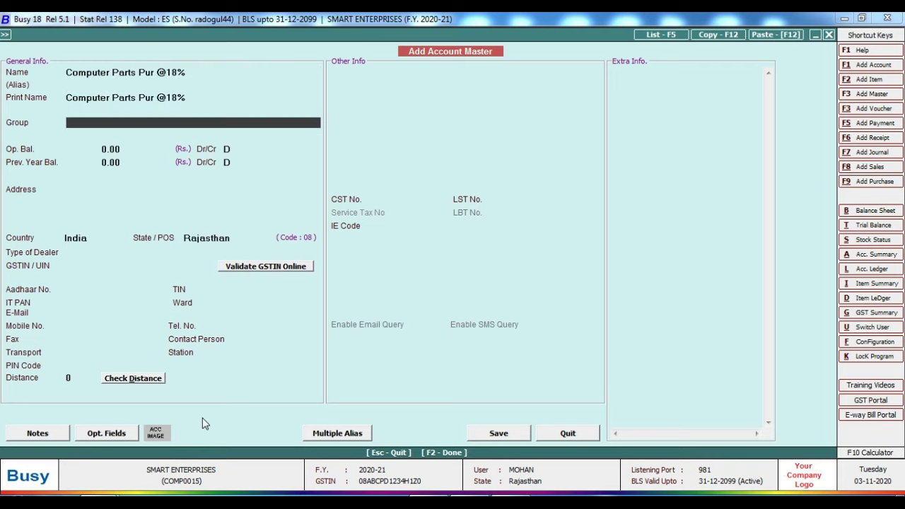
type("pur")
key("Return")
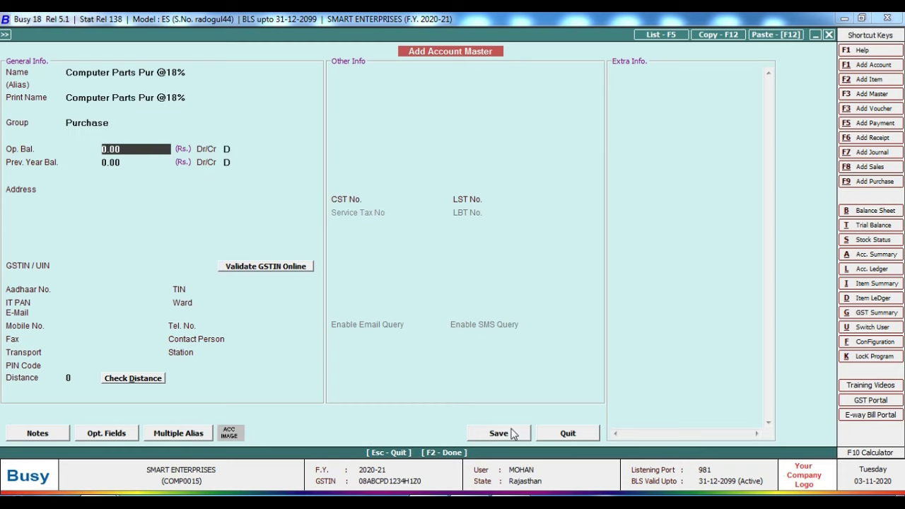
left_click(513, 433)
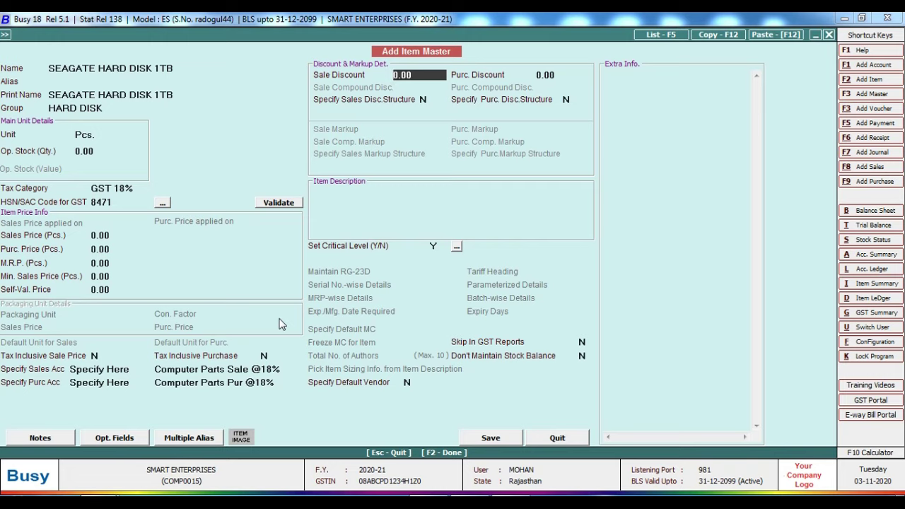
Step: Save the SEAGATE HARD DISK 1TB item with discounts unchanged and bring up the invoice PDF
key("Return")
key("Return")
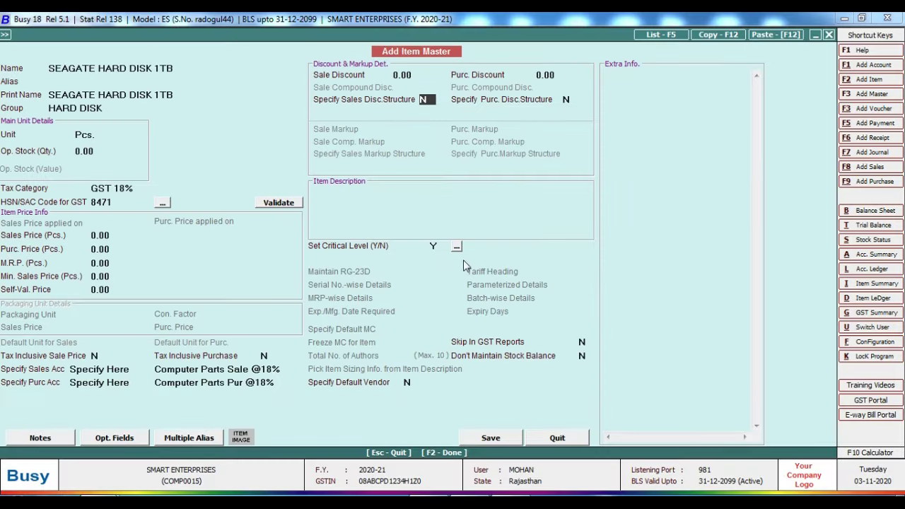
left_click(491, 438)
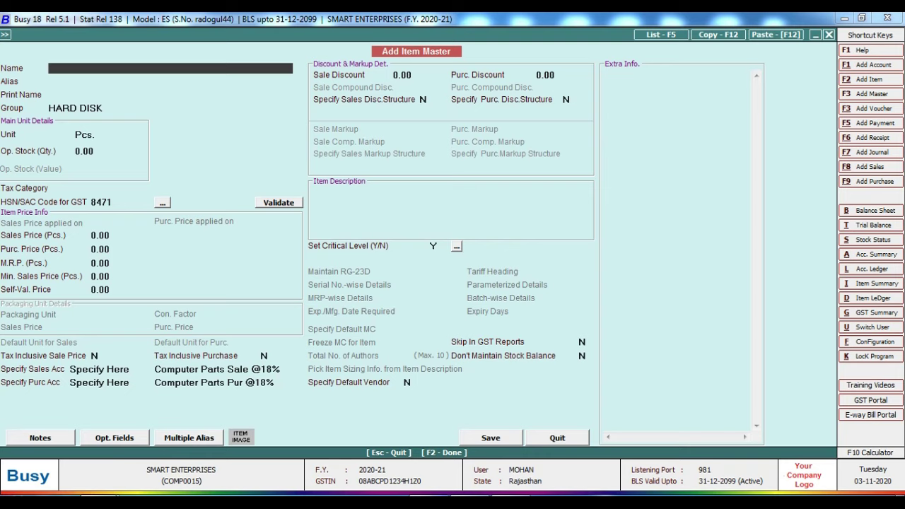
left_click(460, 495)
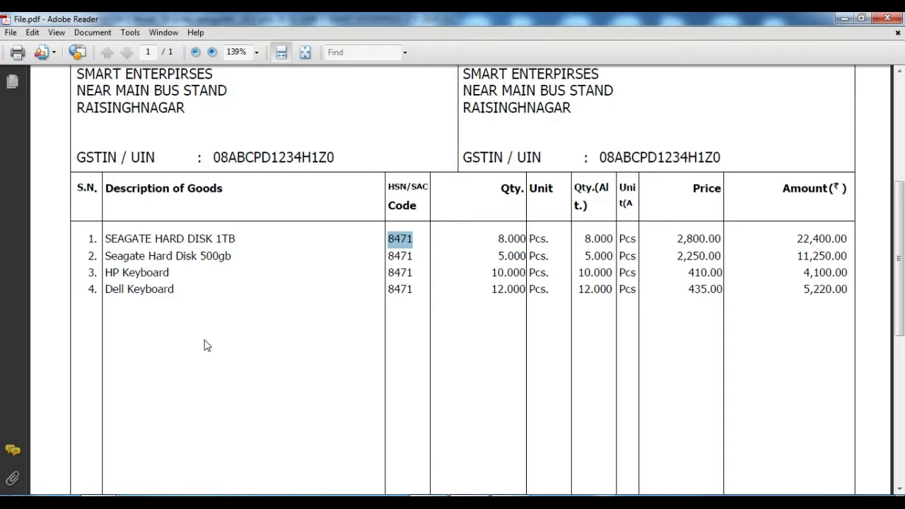
Step: Select 'Seagate Hard Disk 500gb' in the invoice's second row and return to Busy
left_click(258, 283)
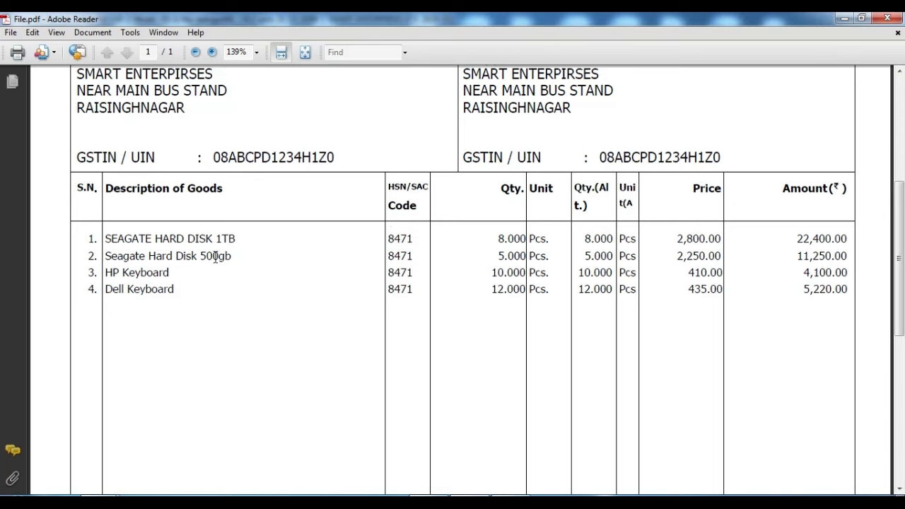
left_click_drag(113, 256, 176, 256)
left_click(212, 296)
left_click_drag(107, 257, 228, 257)
key("ctrl+c")
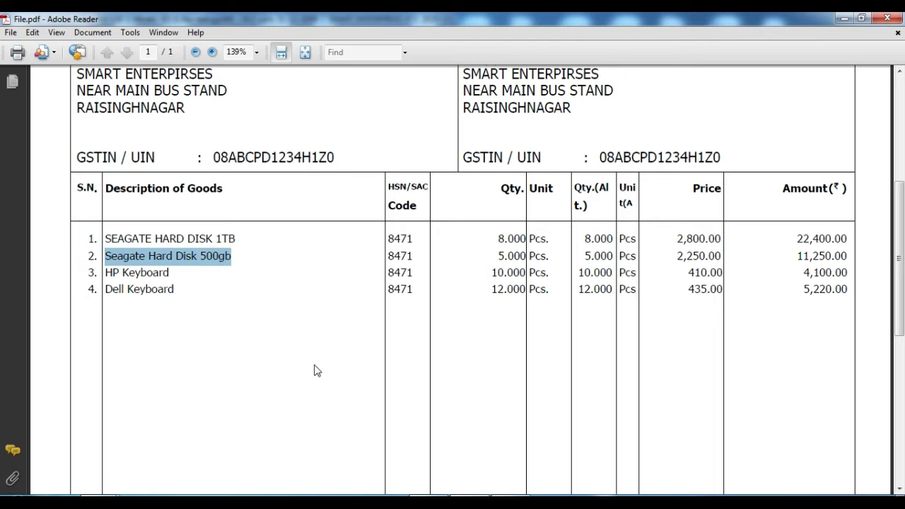
left_click(432, 495)
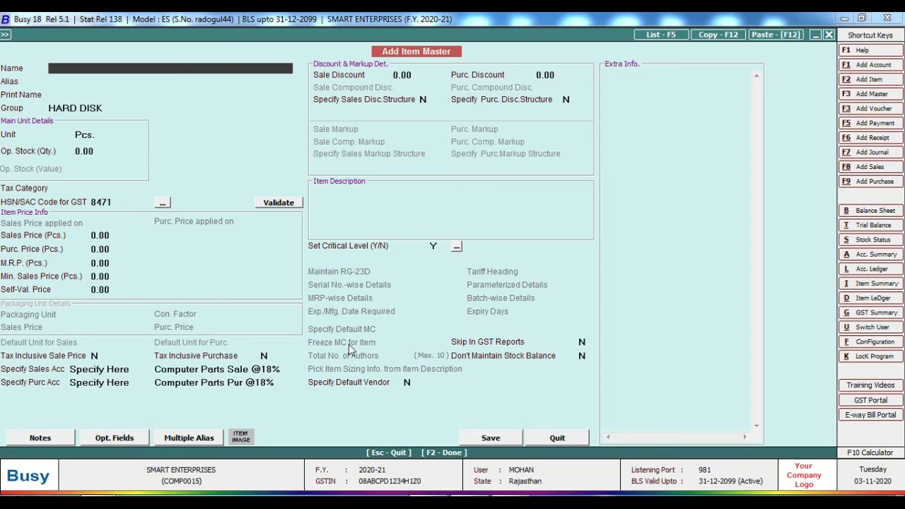
Step: Add item 'Seagate Hard Disk 500gb' in HARD DISK group, GST 18%, HSN 8471, and save
key("ctrl+v")
key("Return")
key("Return")
key("Return")
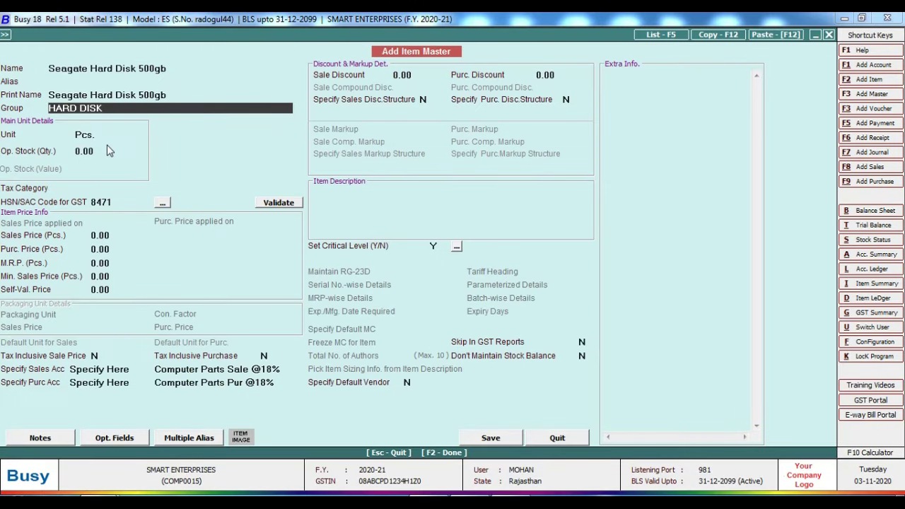
key("Return")
key("Return")
key("Return")
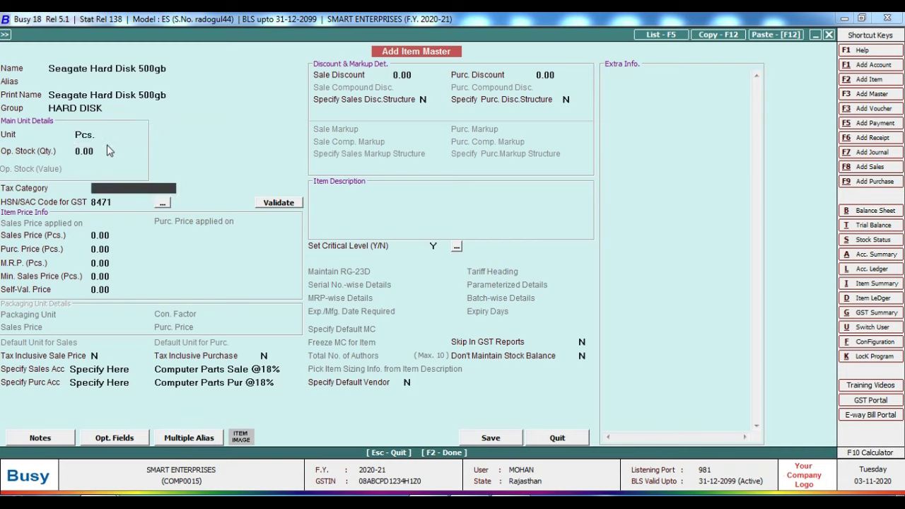
type("g")
key("Down")
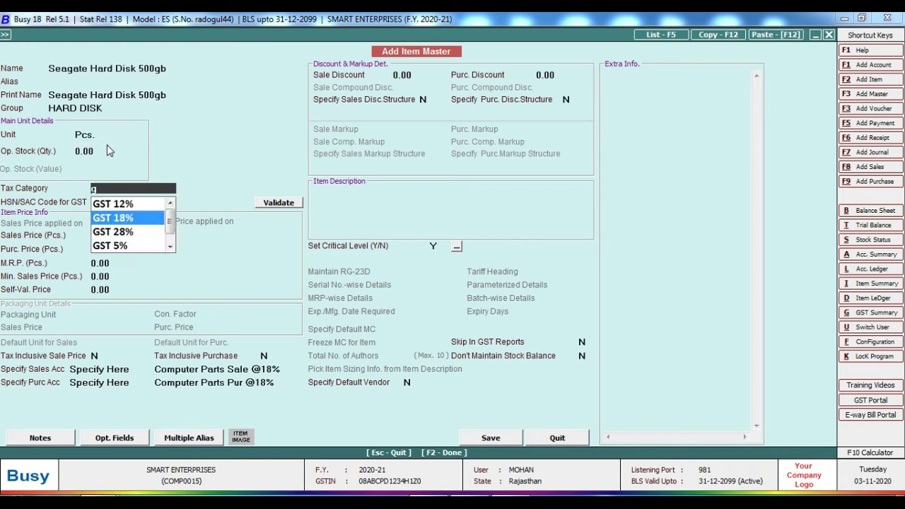
key("Return")
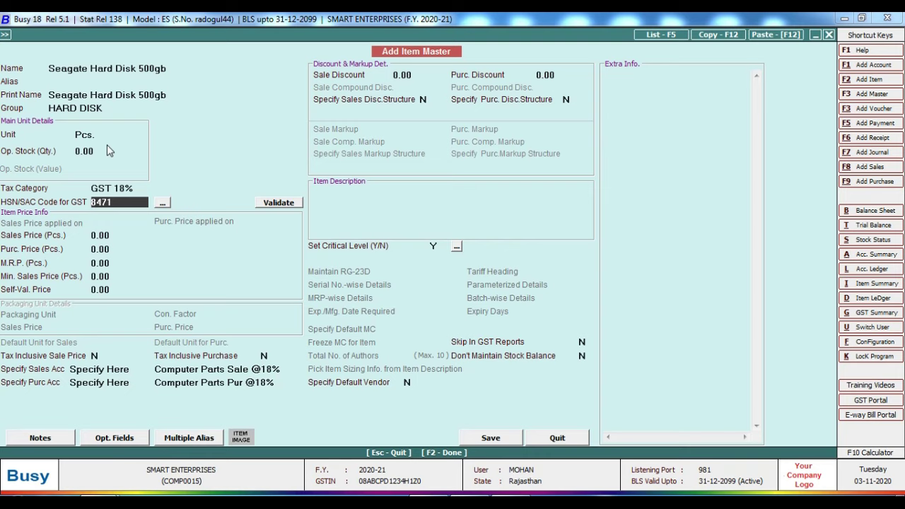
key("Return")
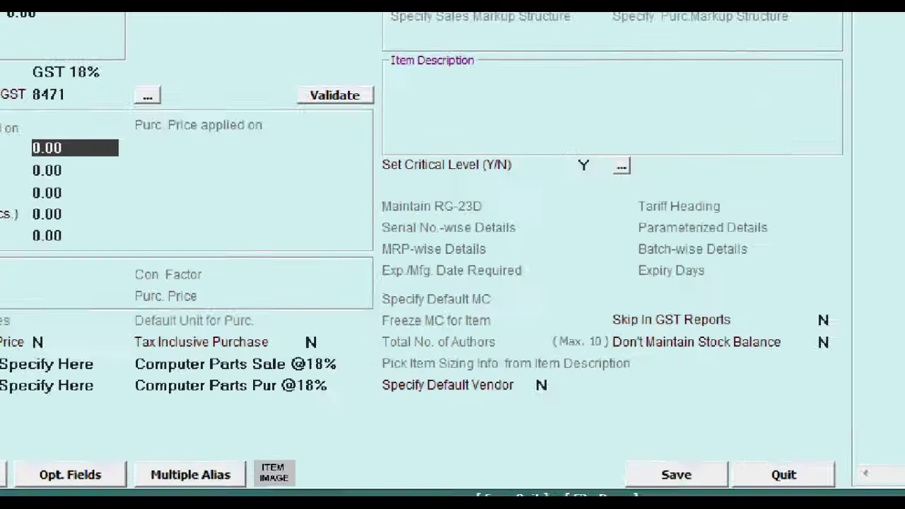
left_click(187, 378)
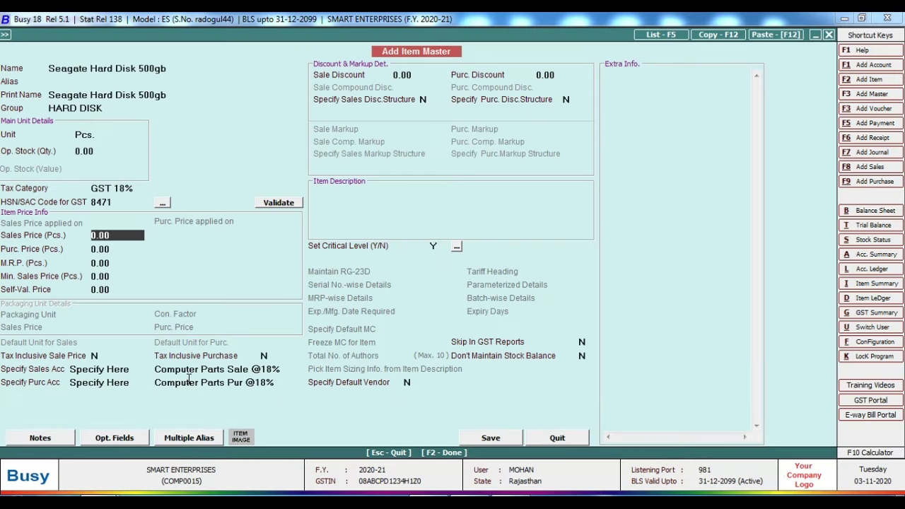
key("Return")
key("Return")
key("Return")
key("Return")
key("Return")
key("Return")
key("Return")
key("Return")
key("Return")
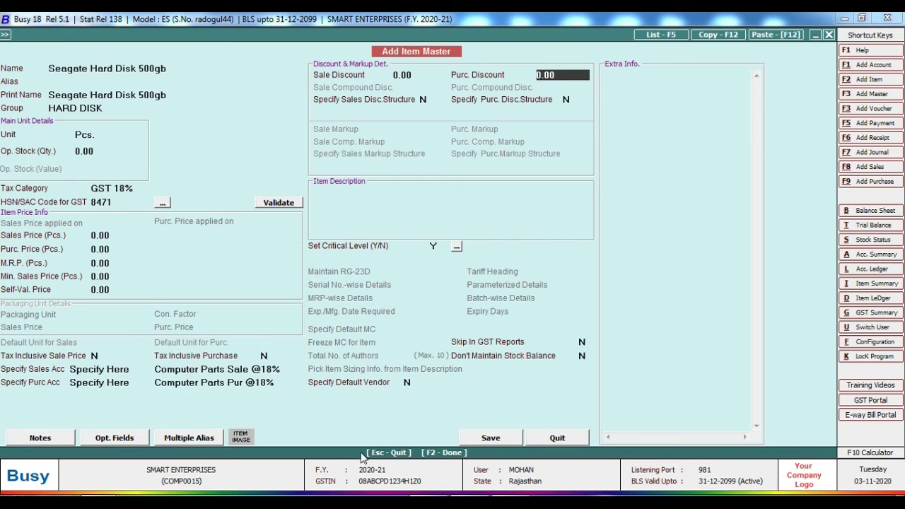
left_click(488, 438)
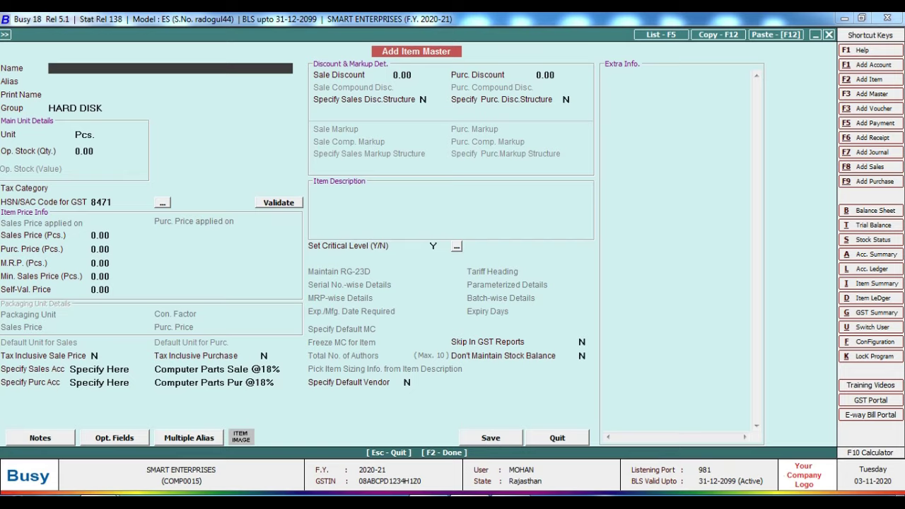
Step: Select 'HP Keyboard' on the invoice and return to the item form
key("alt+Tab")
left_click(211, 296)
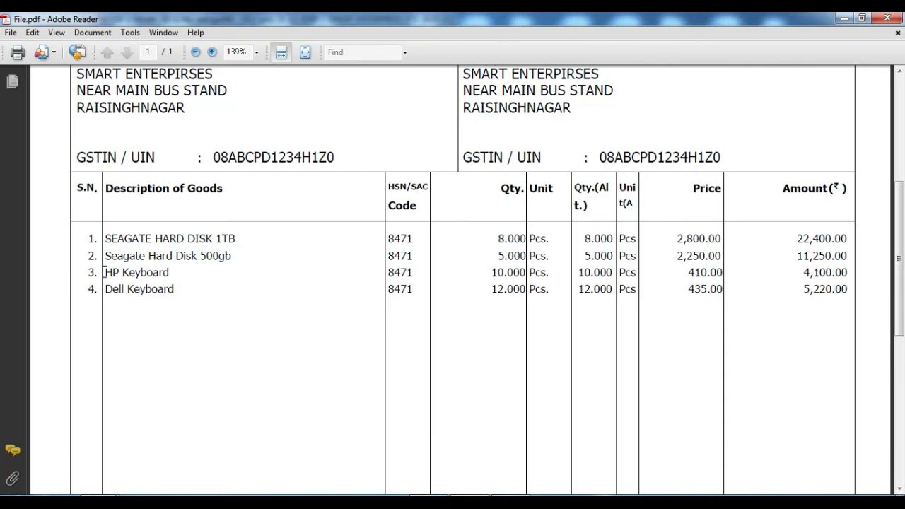
left_click_drag(104, 272, 149, 273)
key("ctrl+c")
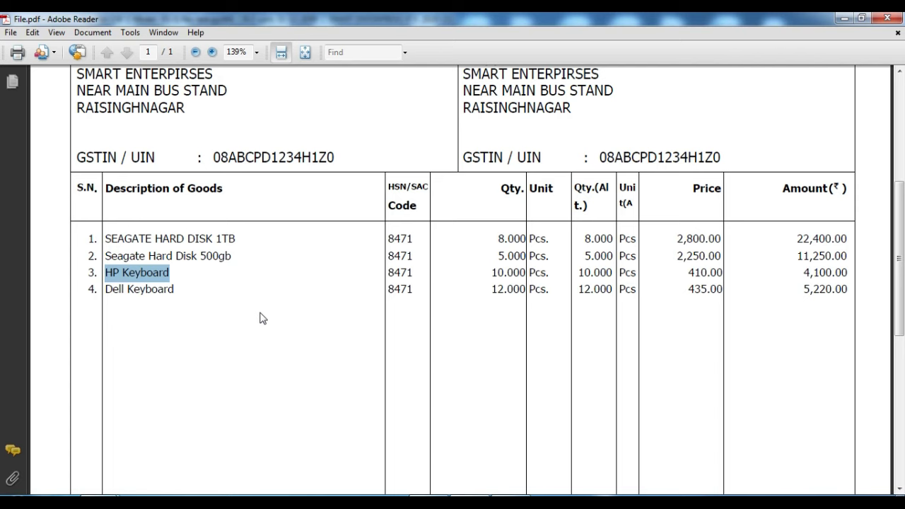
left_click(412, 493)
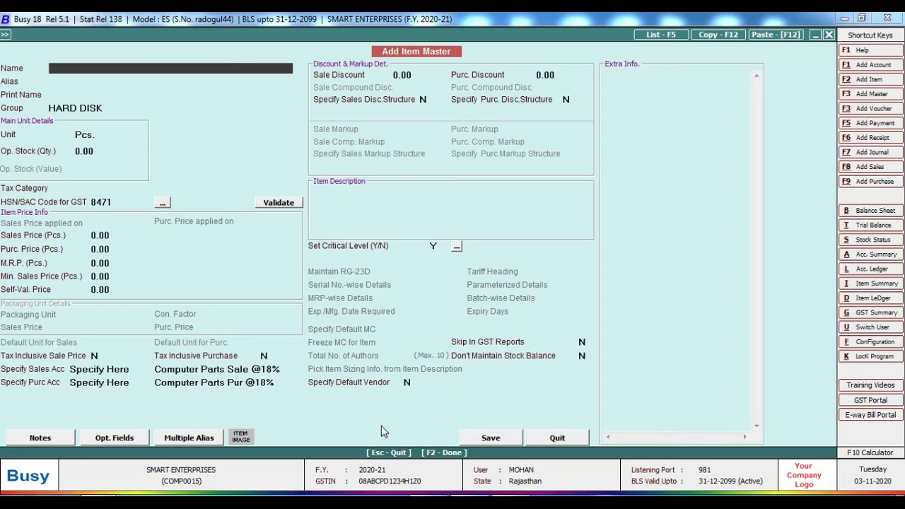
Step: Name the item 'HP Keyboard' and create a new Keyboard group under General, unit Pcs
key("ctrl+v")
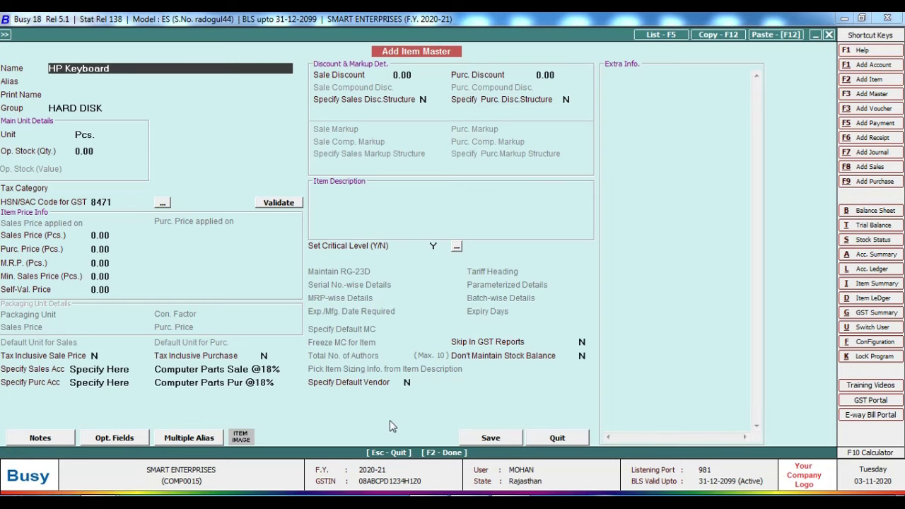
key("Return")
key("Return")
key("Return")
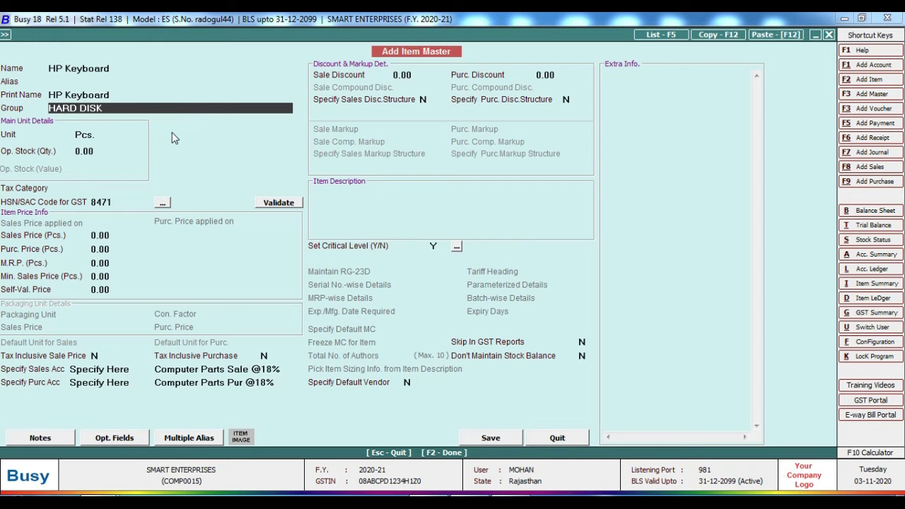
key("F3")
type("k")
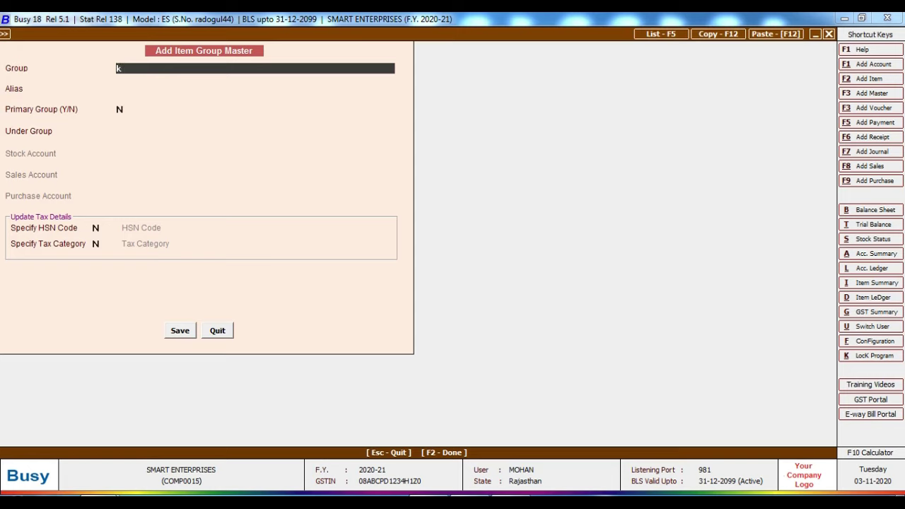
type("eyboar")
key("Return")
key("Return")
key("Return")
key("Return")
key("Return")
key("Return")
key("Return")
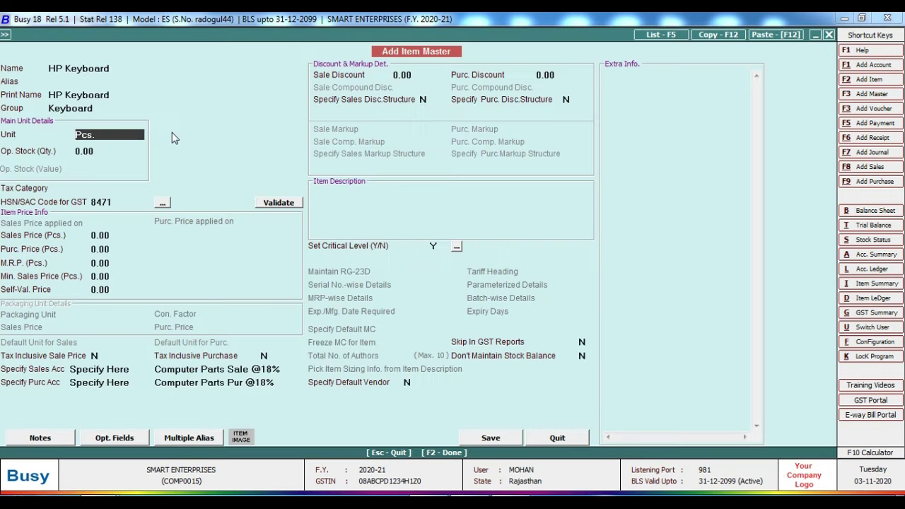
key("Return")
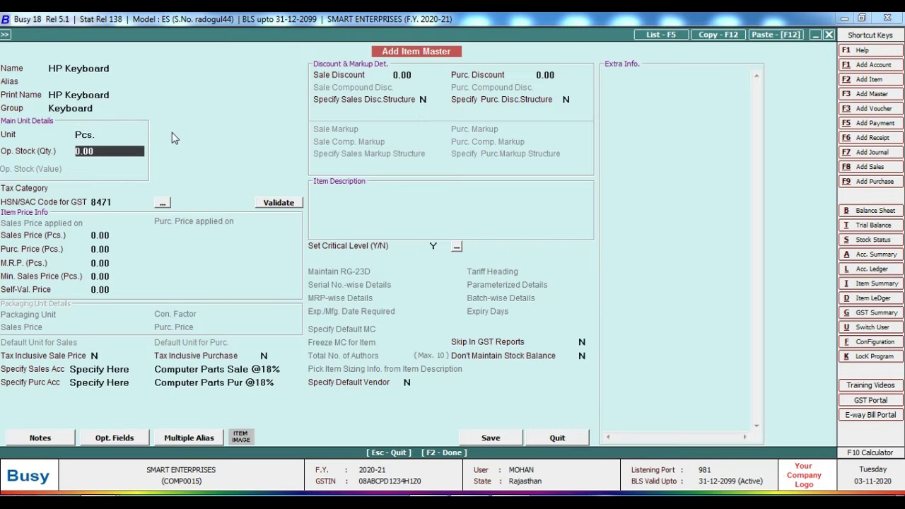
Step: Give HP Keyboard GST 18% tax, leave the other fields unchanged, and save it
key("Return")
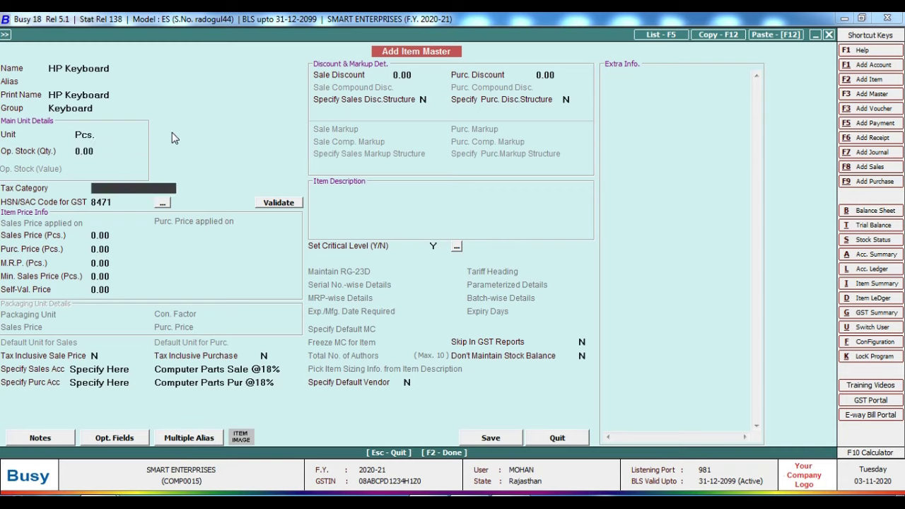
type("18")
key("Return")
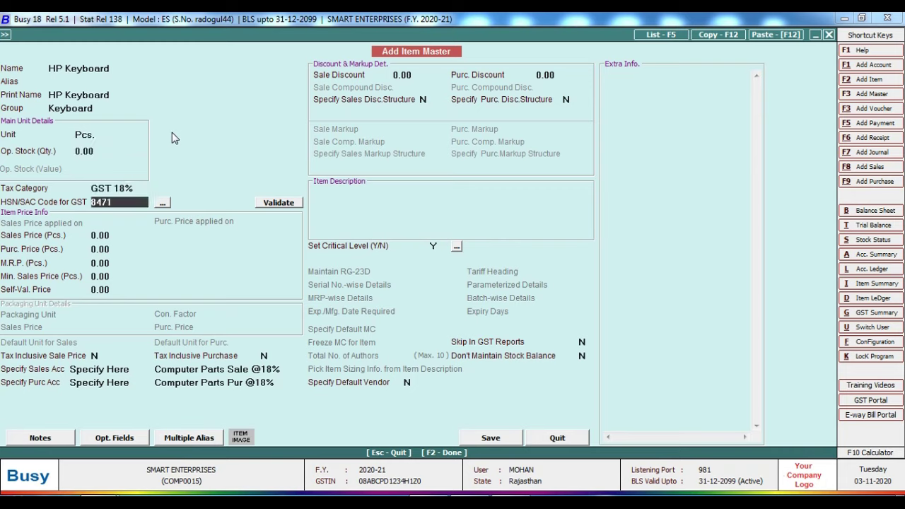
key("Return")
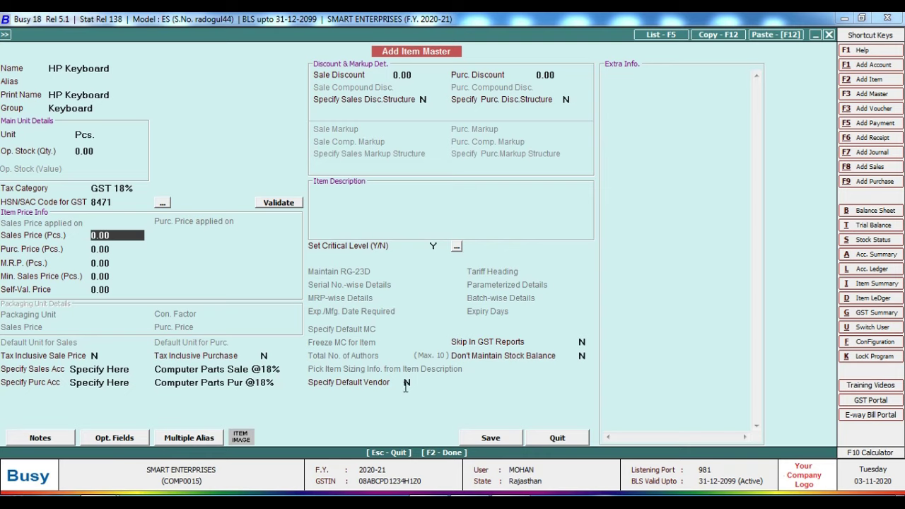
key("Return")
key("Return")
key("Return")
key("Return")
key("Return")
key("Return")
key("Return")
key("Return")
key("Return")
key("Return")
key("Return")
key("Return")
key("Return")
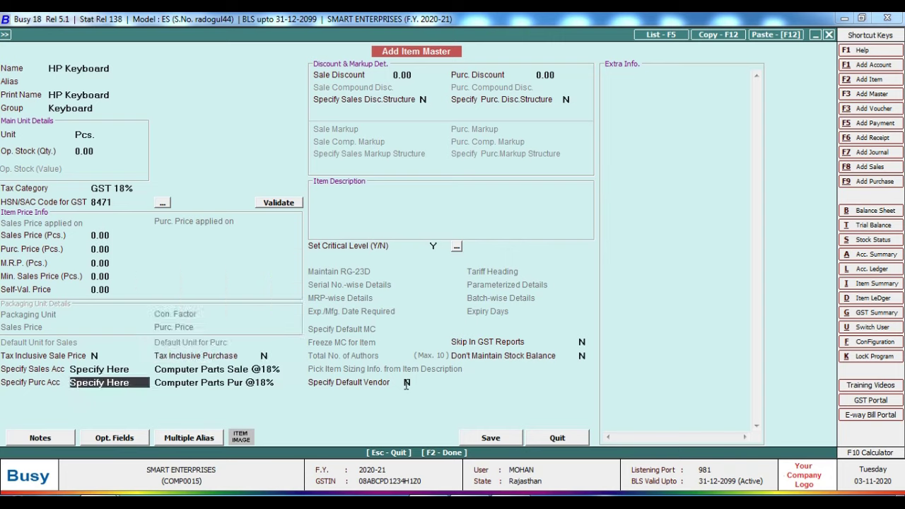
key("Return")
key("Return")
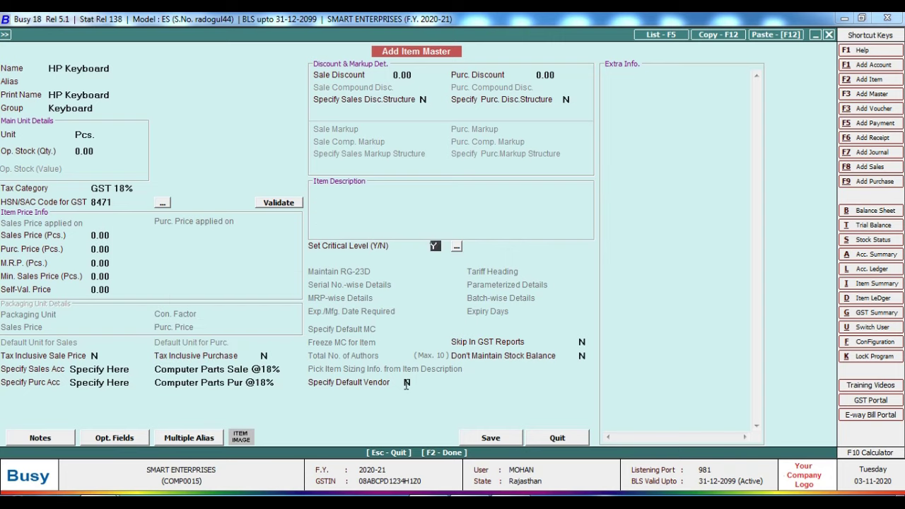
key("Return")
key("Return")
key("Return")
key("Return")
key("Return")
key("Return")
key("Return")
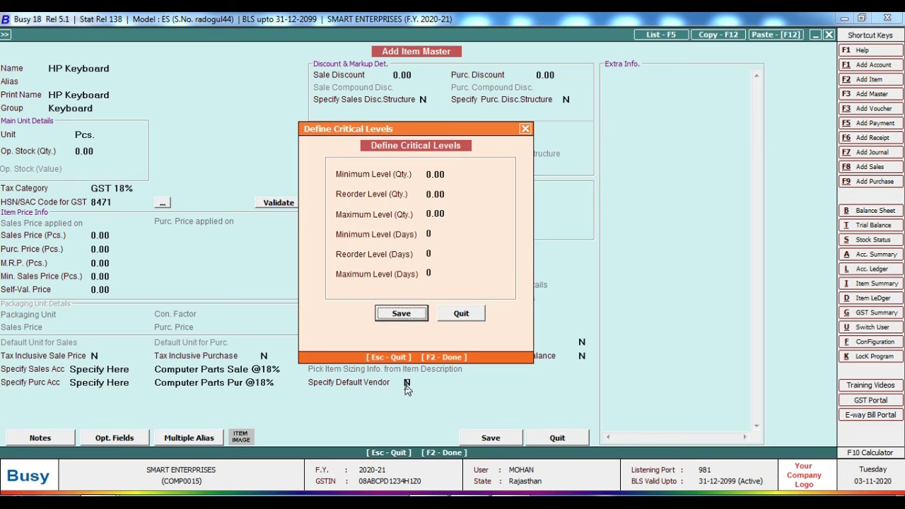
key("Return")
key("Return")
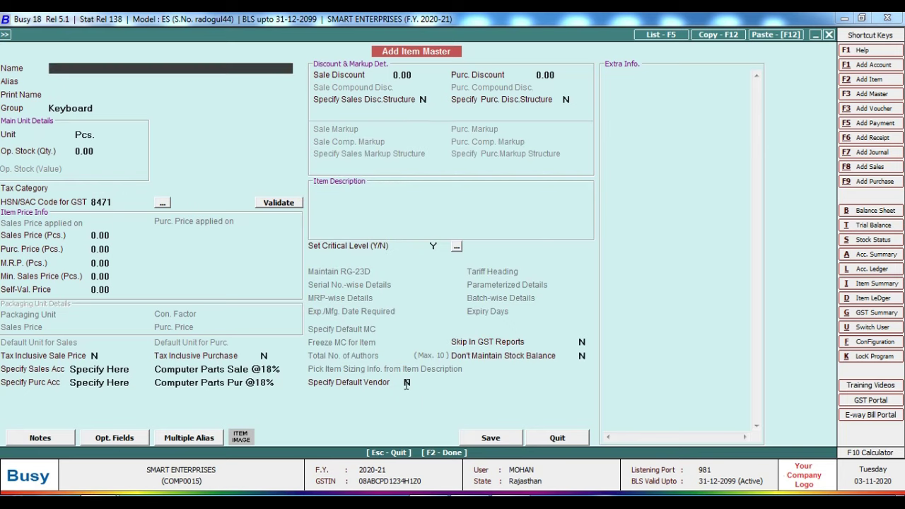
Step: Copy 'Dell Keyboard' from the invoice and return to the item form
key("alt+Tab")
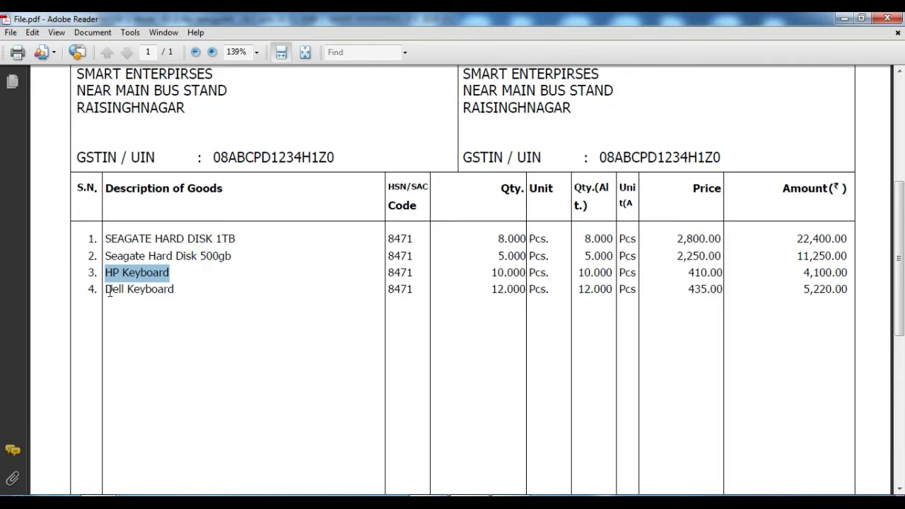
left_click(108, 288)
left_click_drag(108, 289, 175, 292)
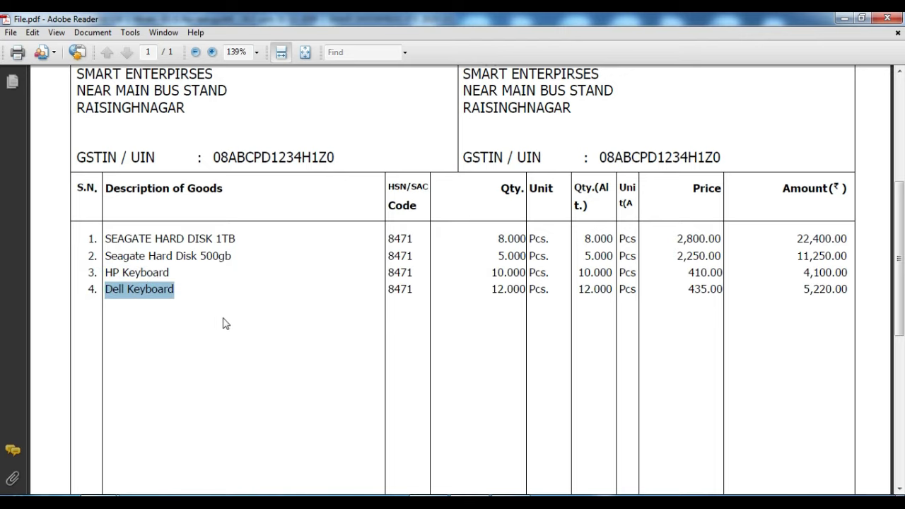
right_click(157, 294)
left_click(177, 297)
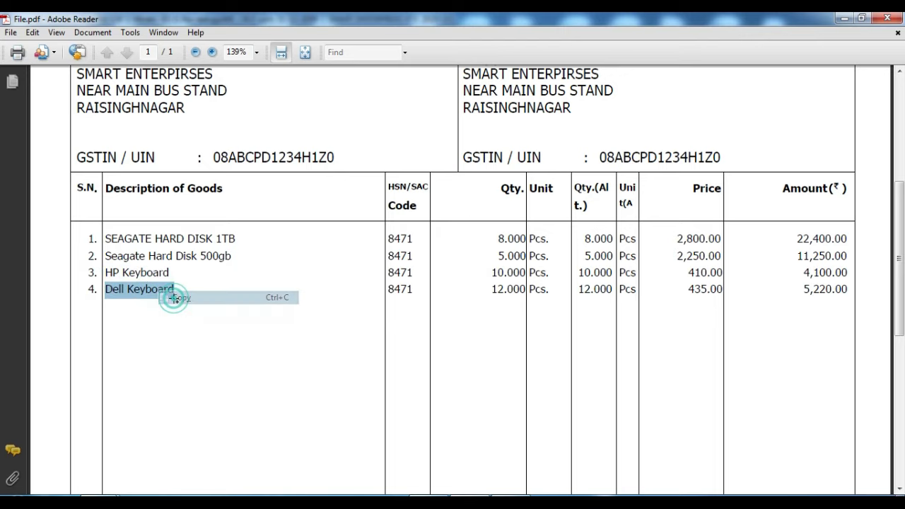
key("alt+Tab")
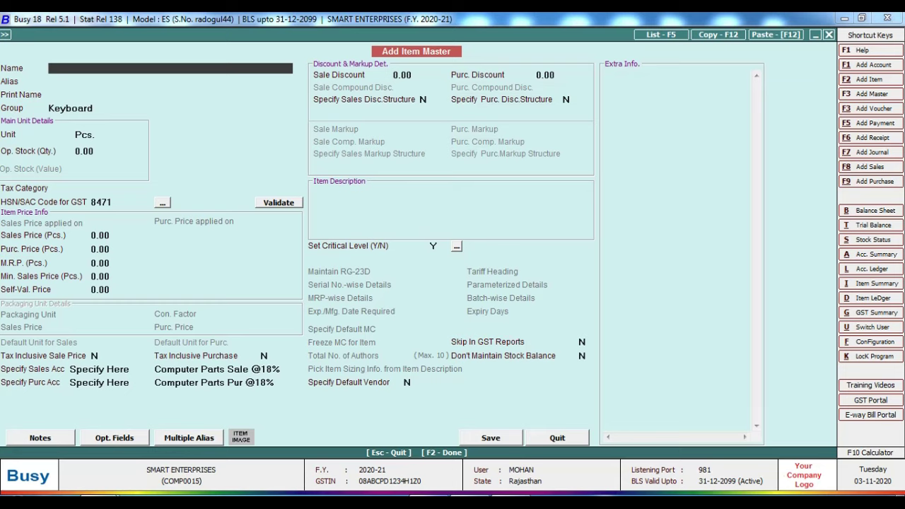
Step: Save a new Dell Keyboard item in the Keyboard group, unit Pcs., tax category GST 18%
key("ctrl+v")
key("Return")
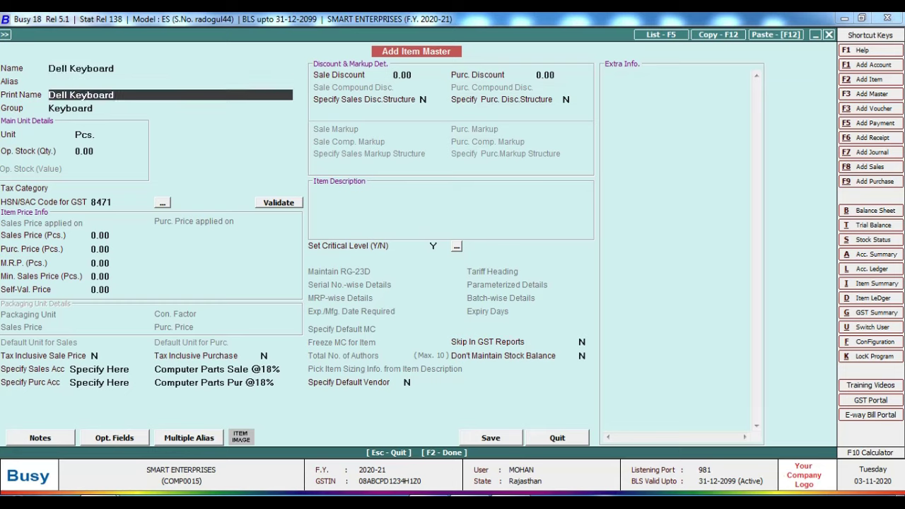
key("Return")
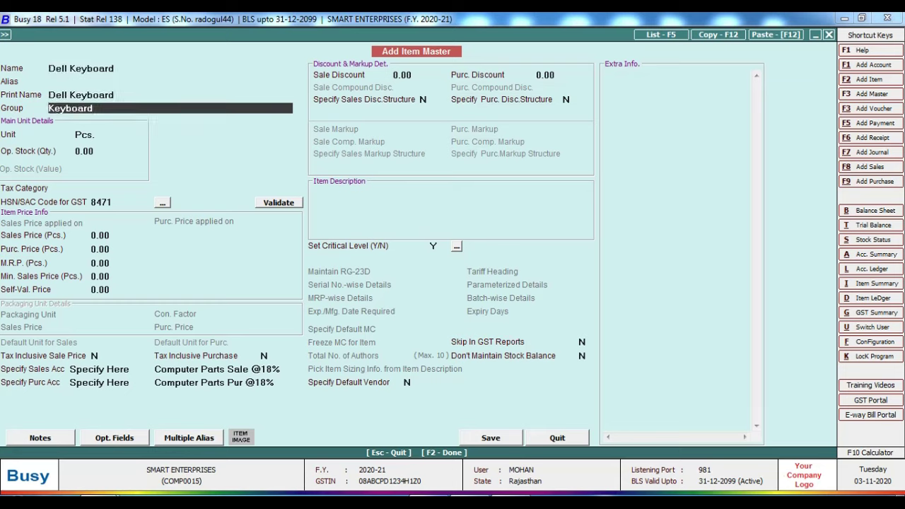
key("Return")
key("Return")
key("Return")
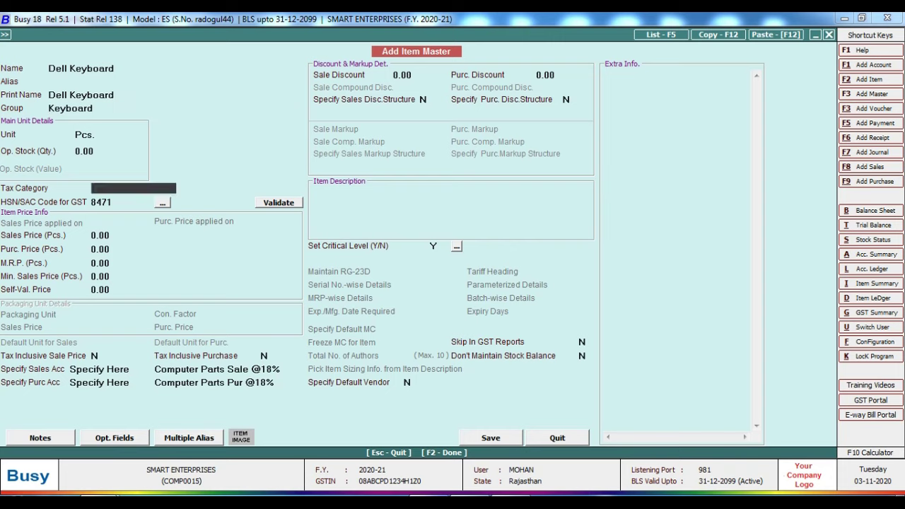
type("18")
key("Return")
key("Return")
key("Return")
key("Return")
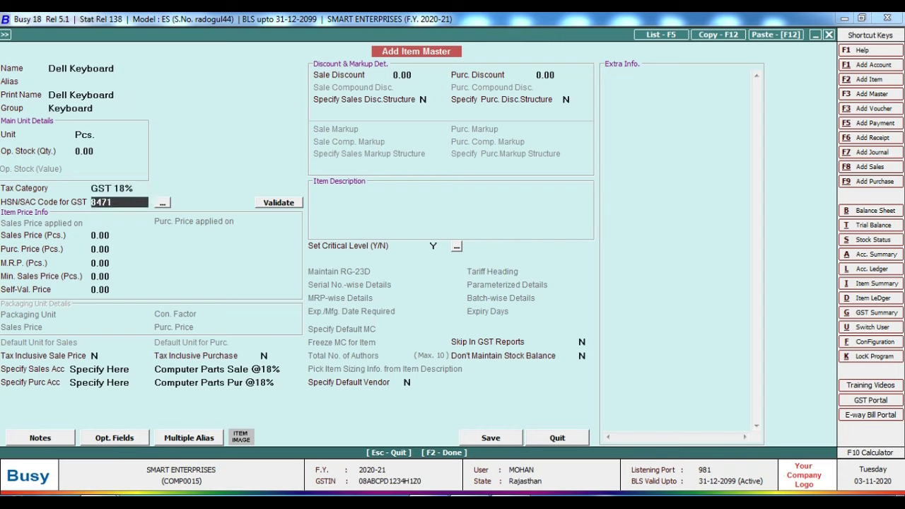
key("Return")
key("Return")
key("Return")
key("Return")
key("Return")
key("Return")
key("Return")
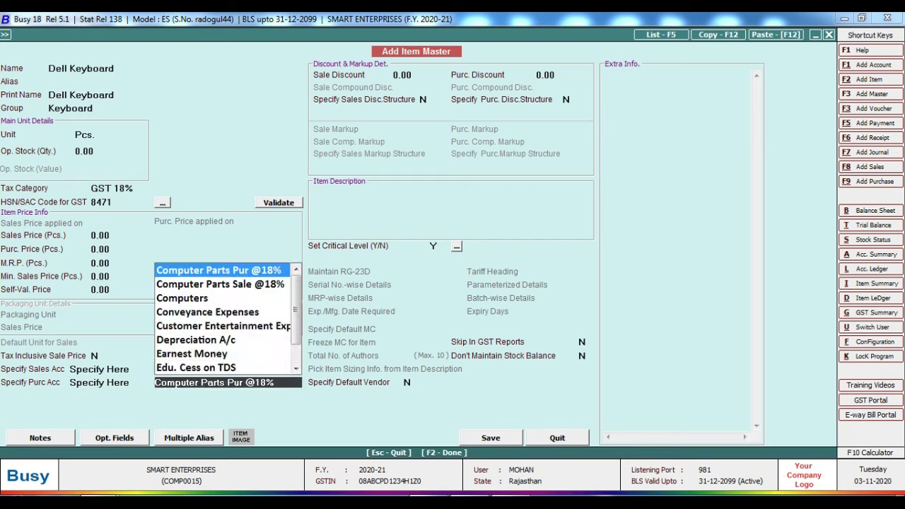
key("Return")
key("Return")
key("Return")
key("Return")
key("Return")
key("Return")
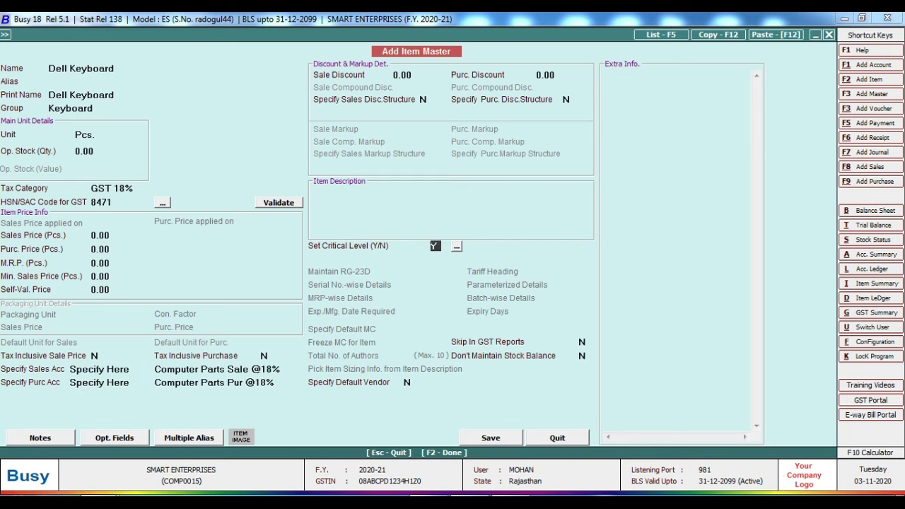
key("Return")
key("Return")
key("Return")
key("Return")
key("Return")
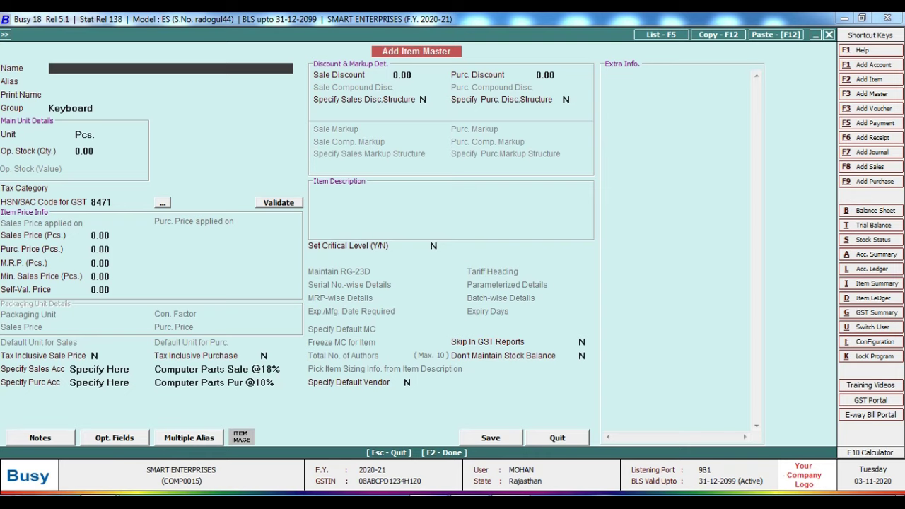
Step: Close the Add Item form and move down to the Item List option
key("Escape")
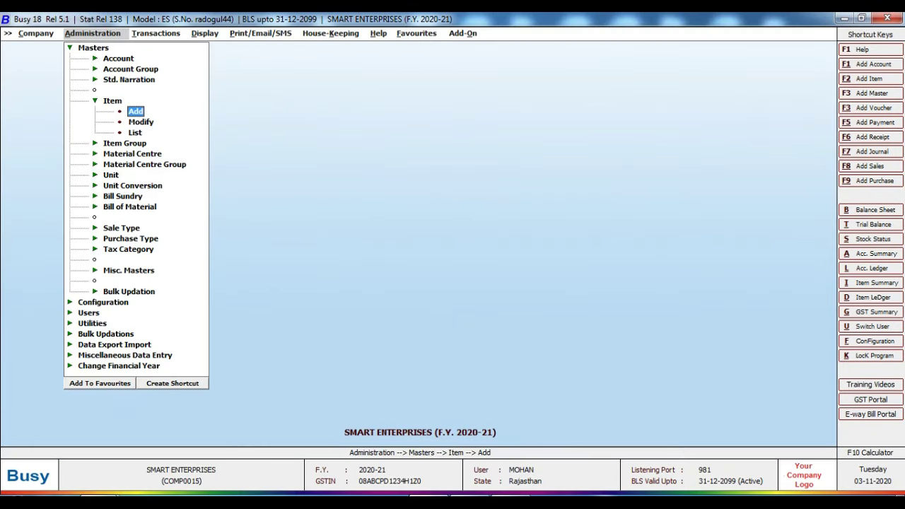
key("Down")
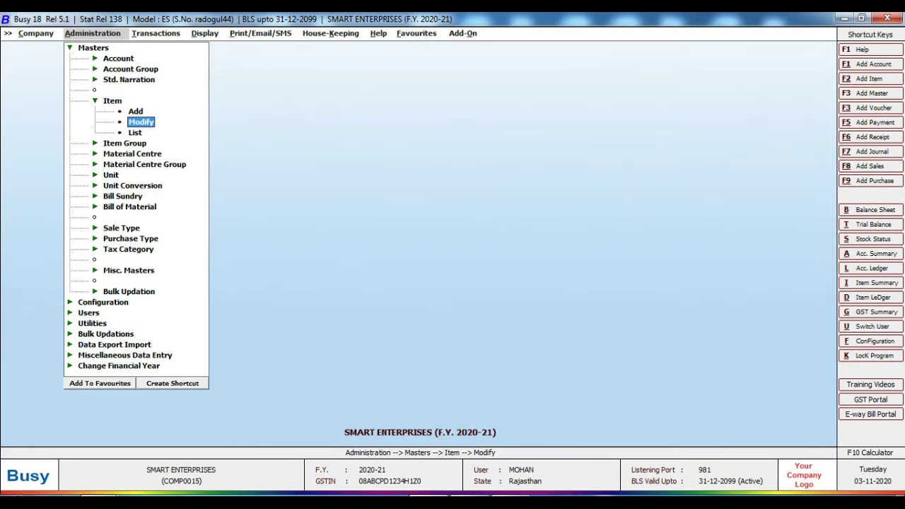
key("Down")
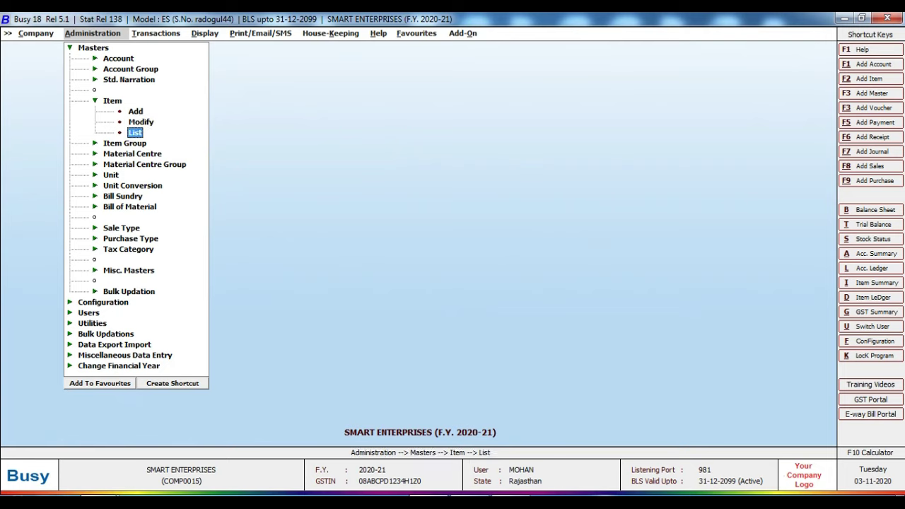
key("Return")
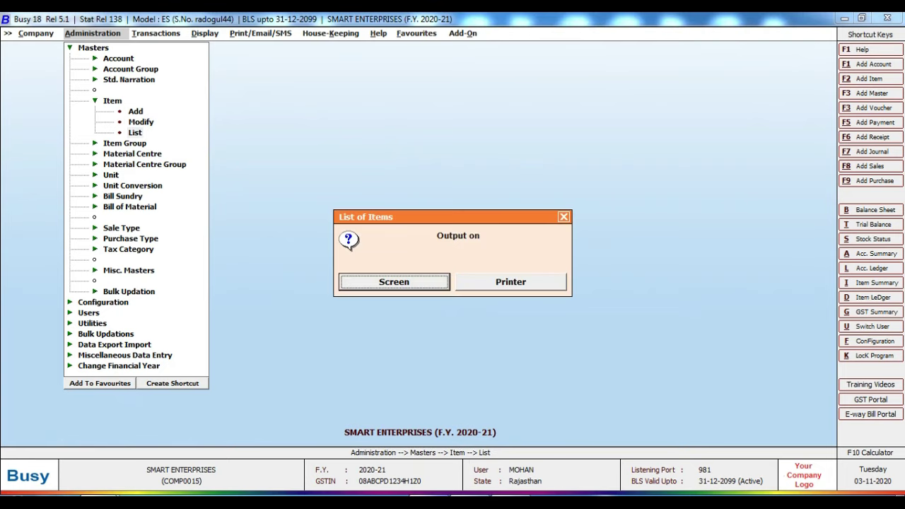
key("Return")
key("Return")
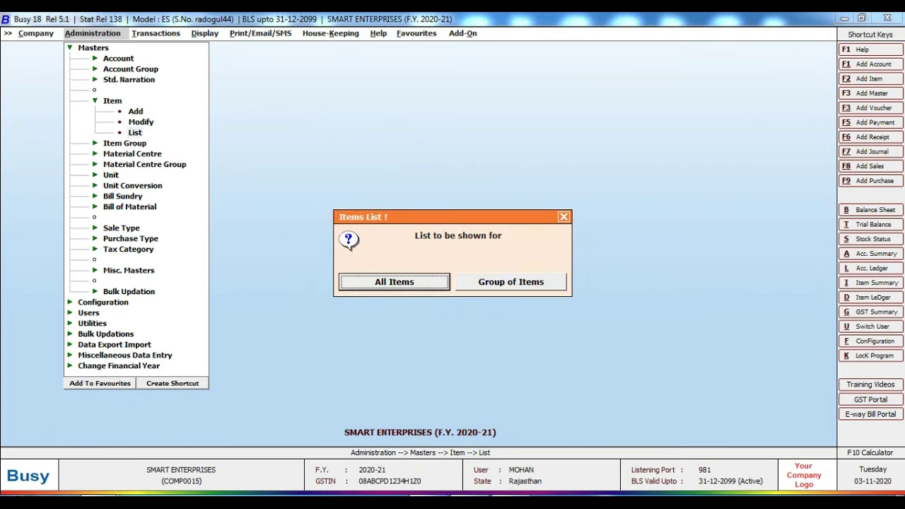
key("Return")
key("Return")
key("Return")
key("Return")
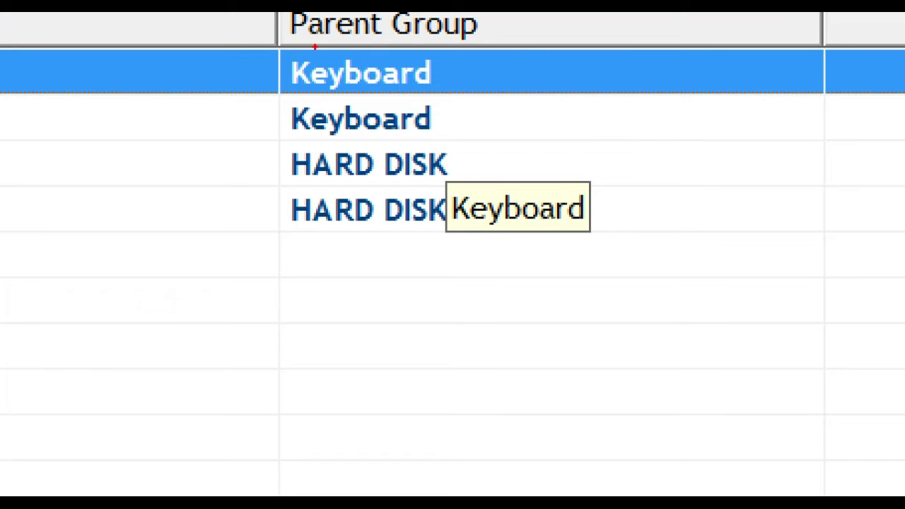
mouse_move(227, 12)
left_mouse_down()
mouse_move(317, 252)
mouse_move(575, 311)
mouse_move(594, 305)
left_mouse_up()
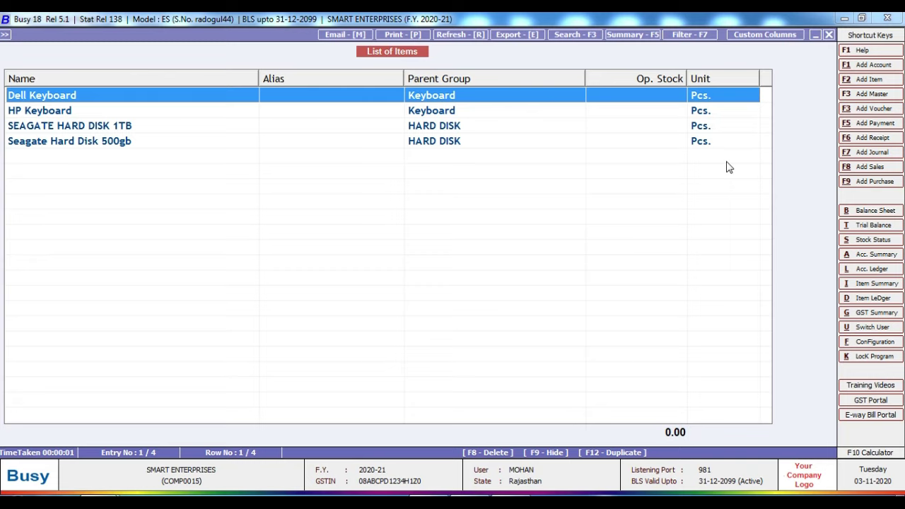
key("Escape")
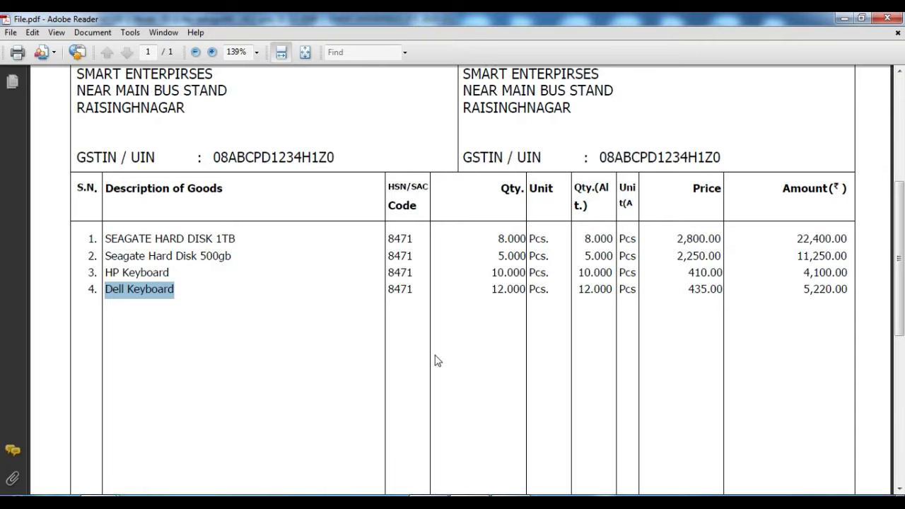
Step: Review the Shyam Brothers invoice header and first item rows, then close Busy's Administration menu
scroll(356, 169, "up", 8)
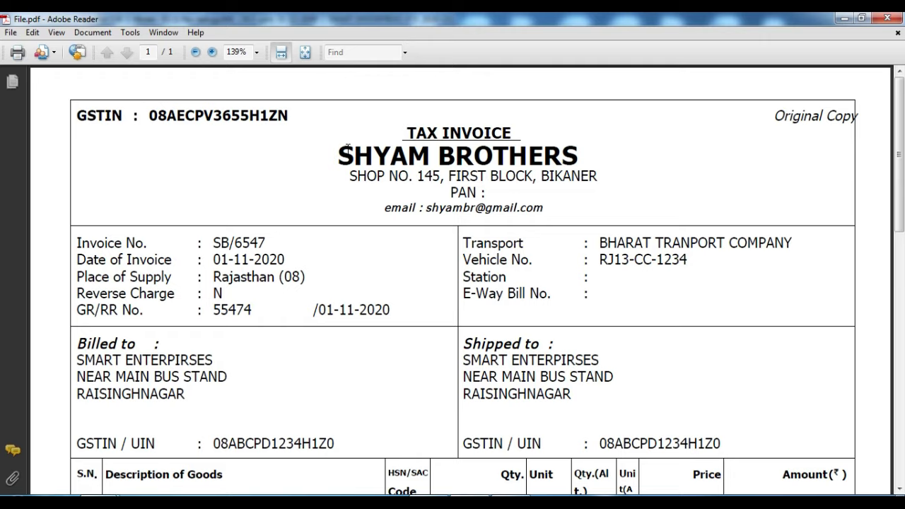
scroll(331, 219, "down", 2)
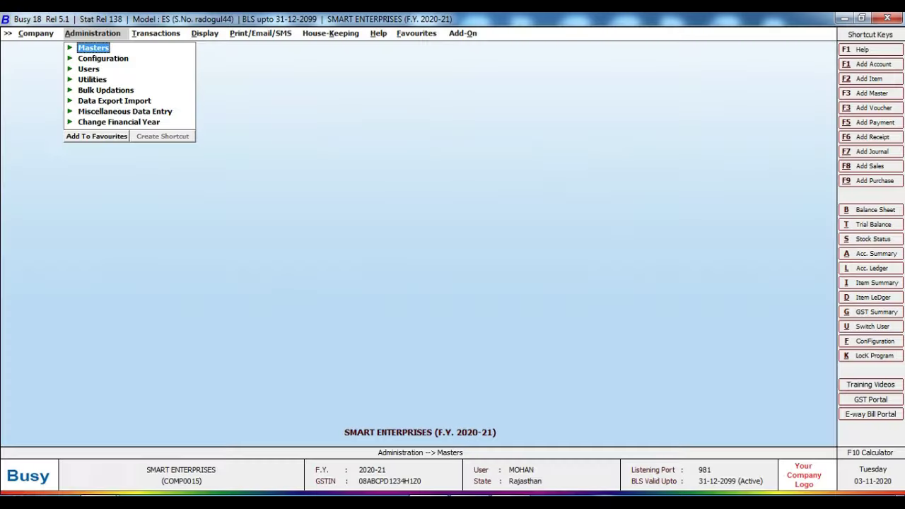
key("Escape")
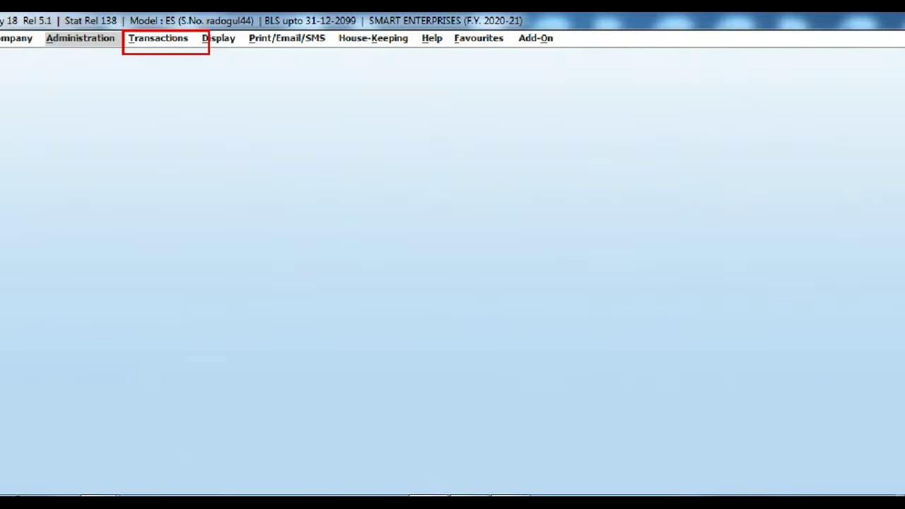
Step: Start a new Main-series purchase voucher dated 01-11-2020, matching the invoice date
left_click(177, 41)
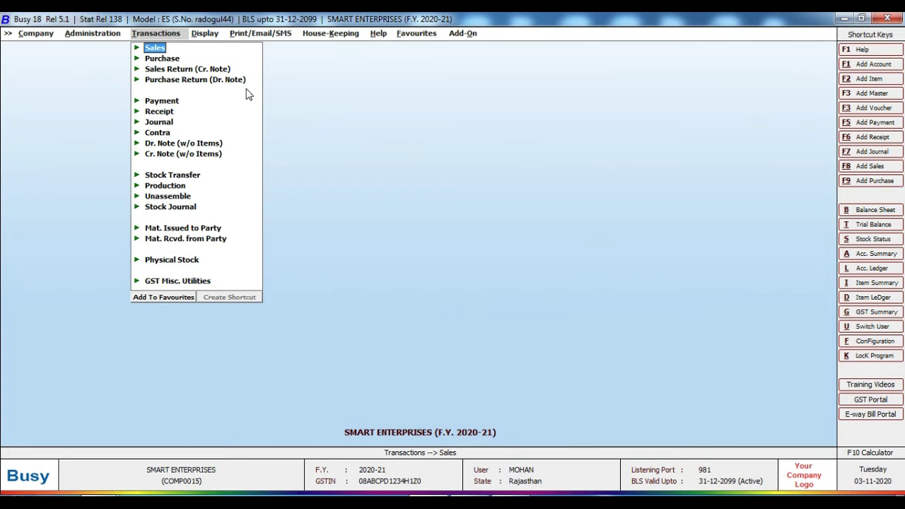
key("Down")
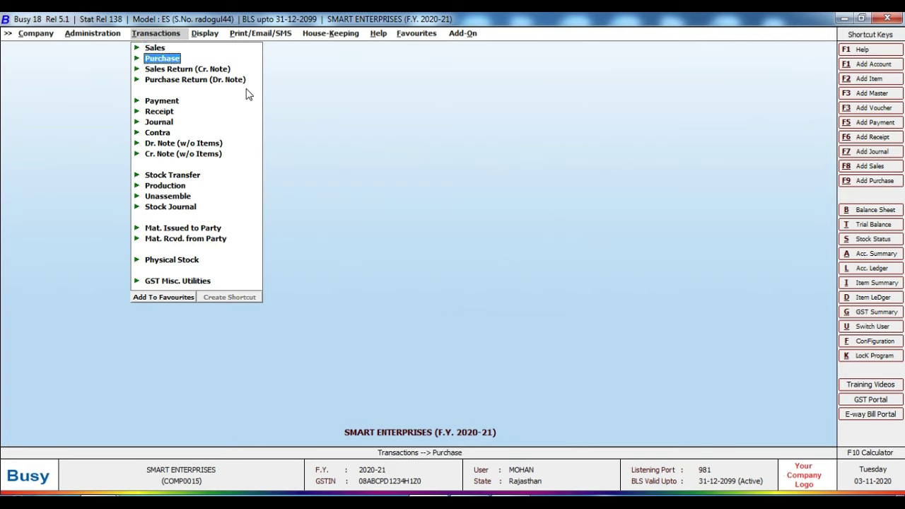
key("Return")
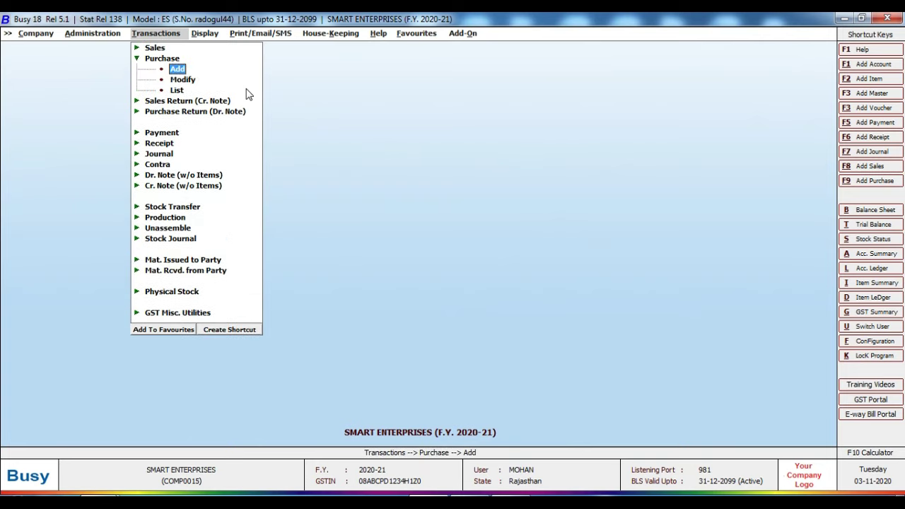
key("Return")
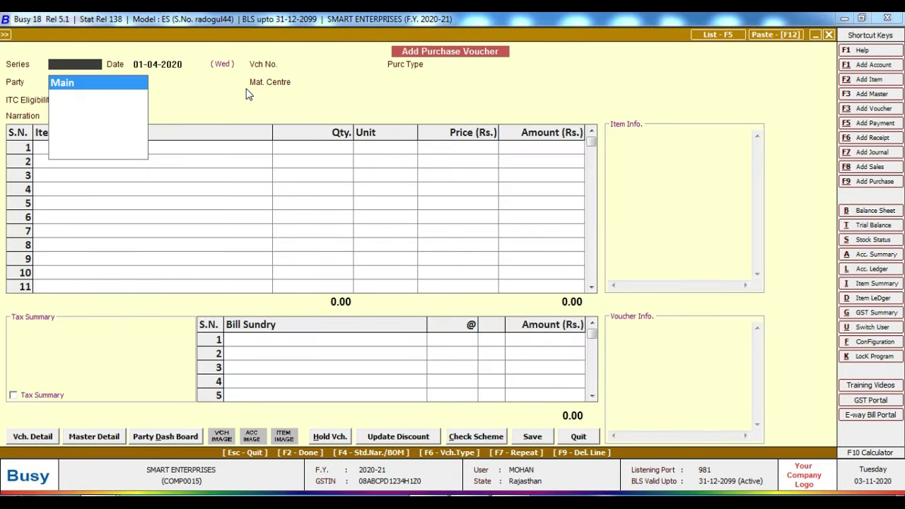
key("Return")
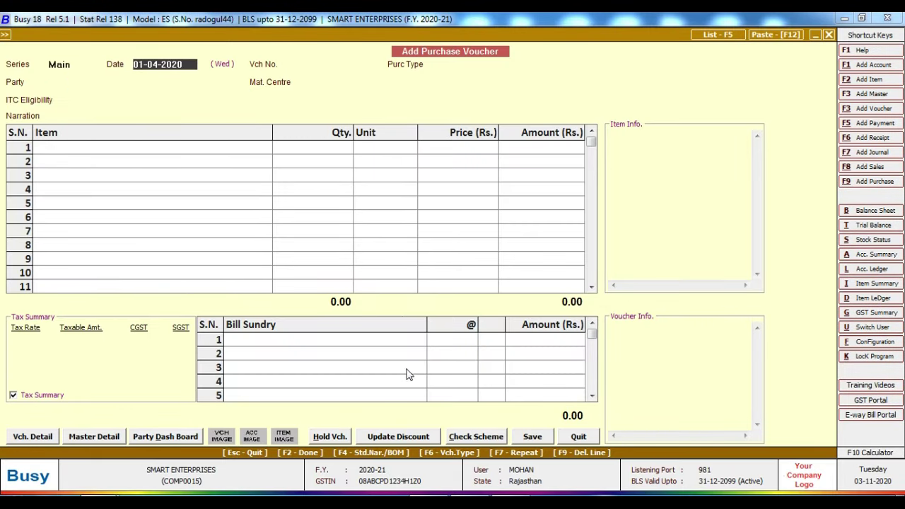
key("alt+Tab")
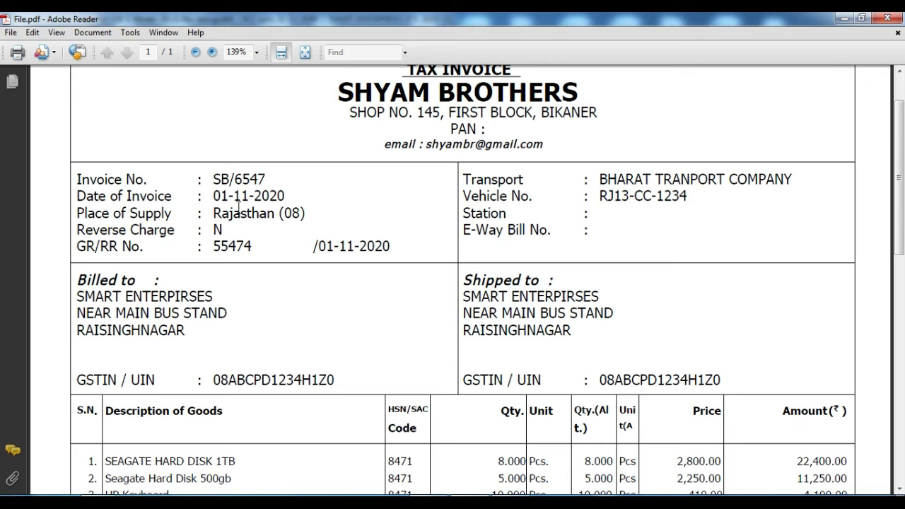
left_click_drag(213, 197, 284, 196)
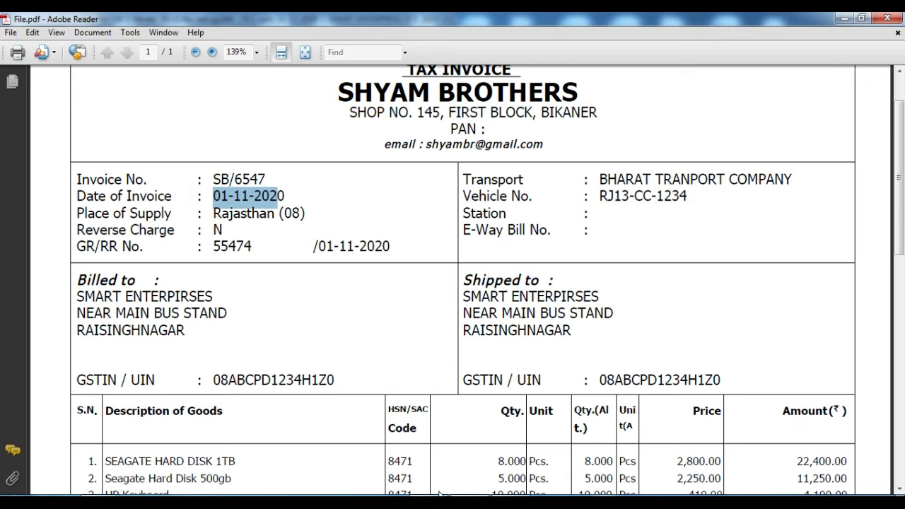
key("alt+Tab")
type("1")
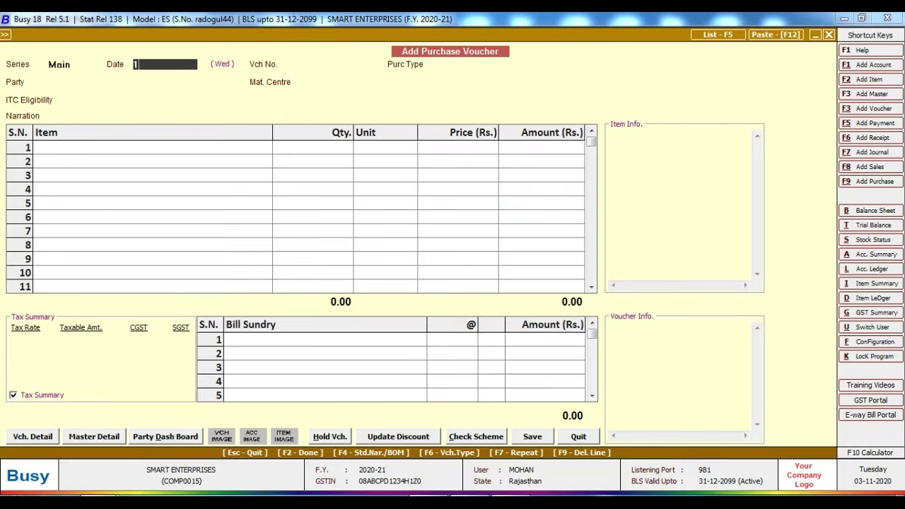
type(".11.2020")
key("Return")
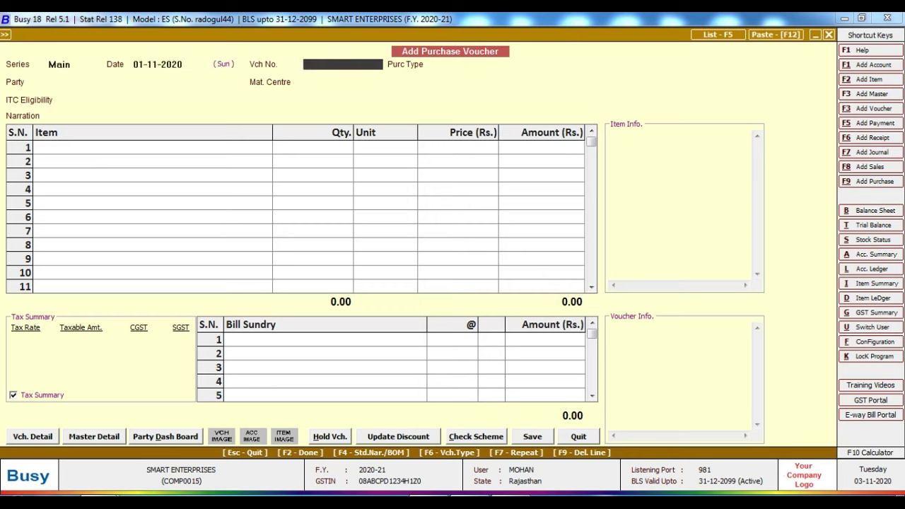
Step: Copy the invoice number from the PDF, ready to paste into the voucher number
key("alt+Tab")
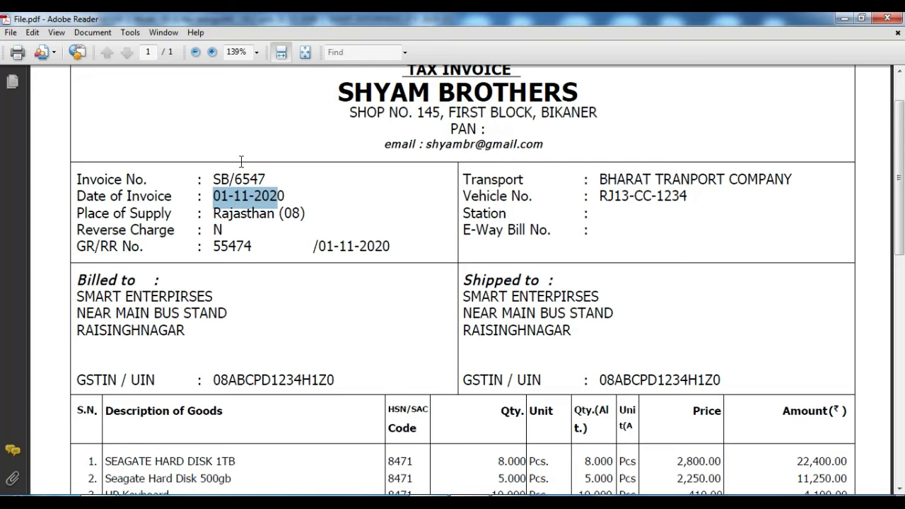
left_click(295, 178)
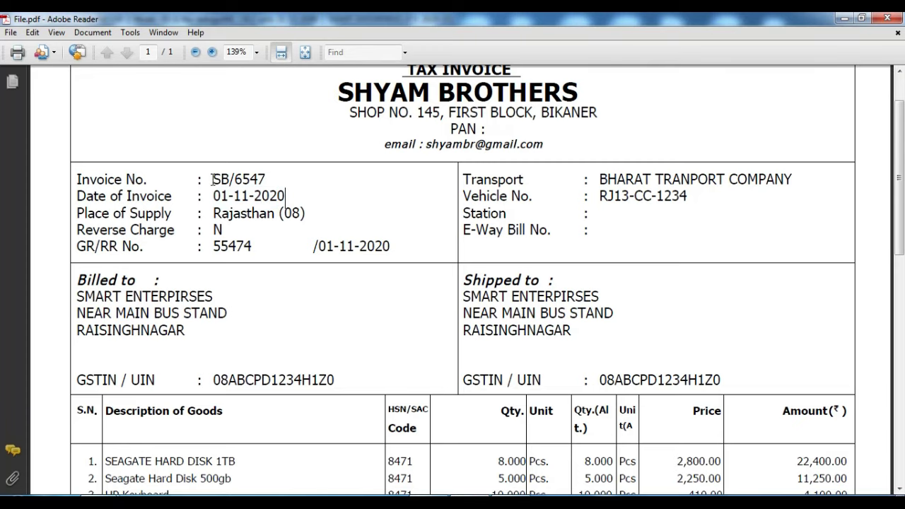
left_click_drag(213, 179, 266, 181)
left_click(301, 185)
right_click(256, 183)
left_click(283, 187)
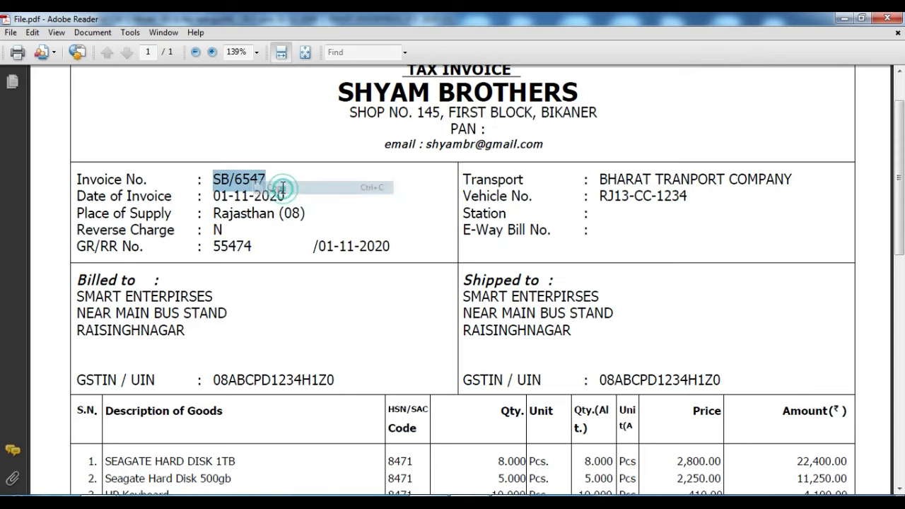
left_click(435, 495)
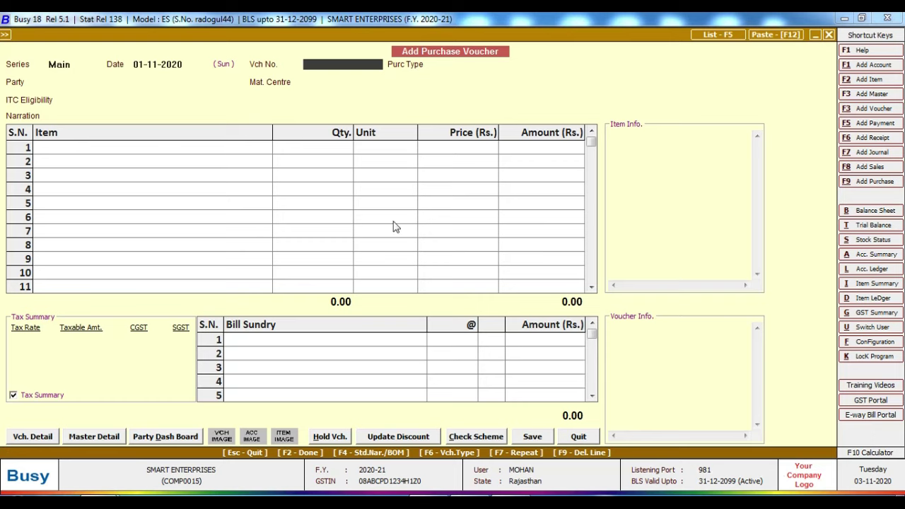
right_click(344, 64)
Step: Paste the invoice number as voucher number and set purchase type L/GST-MultiRate
left_click(389, 121)
key("Return")
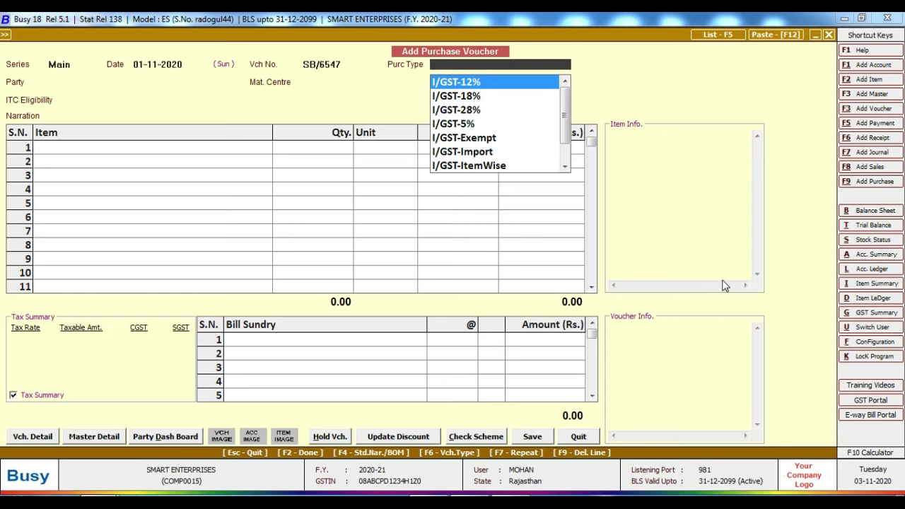
type("l")
key("Down")
key("Down")
key("Down")
key("Down")
key("Down")
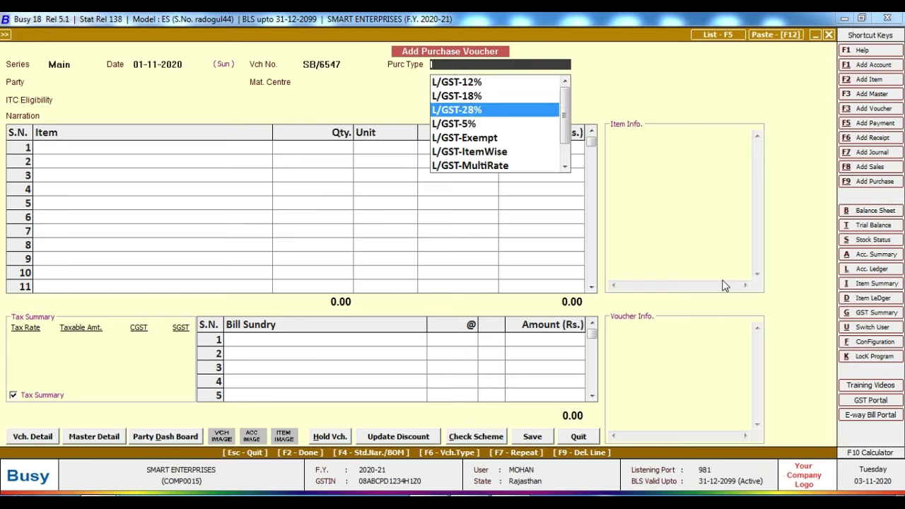
key("Down")
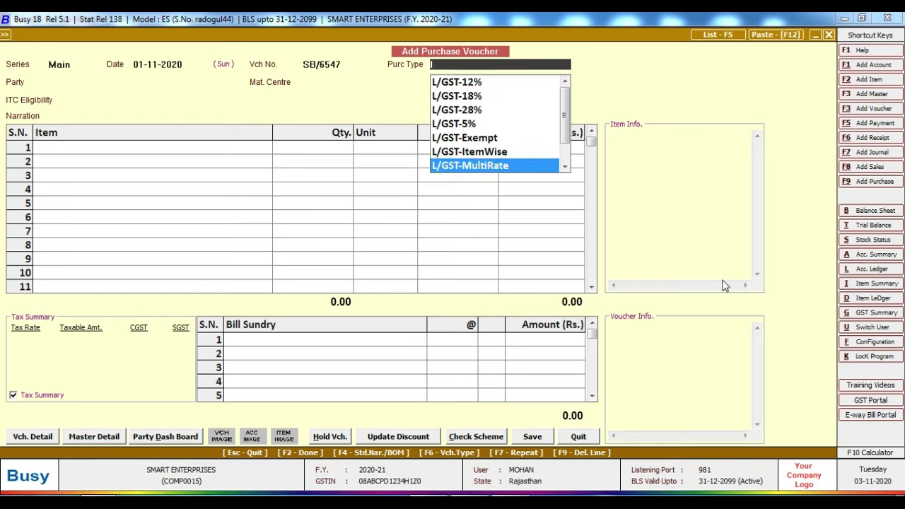
left_click(485, 168)
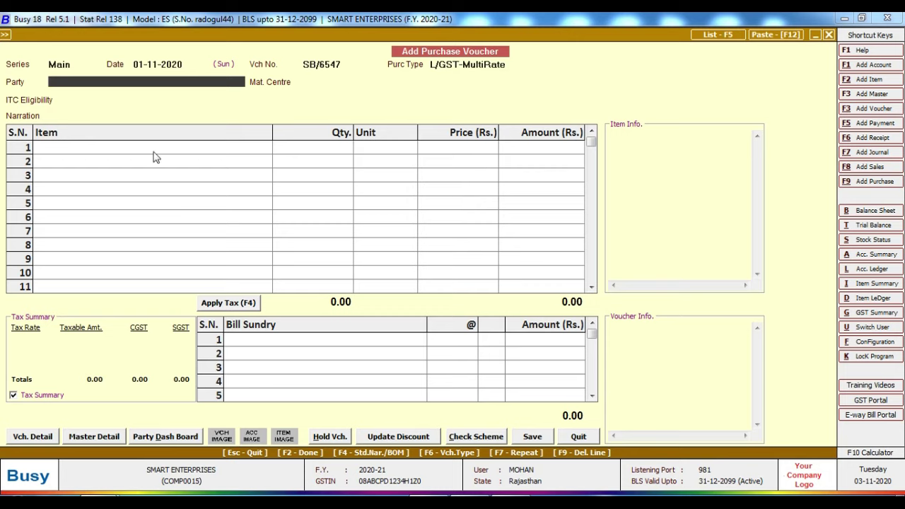
Step: Select SHYAM BROTHERS as the party and continue past the invalid-GSTIN warning
type("shy")
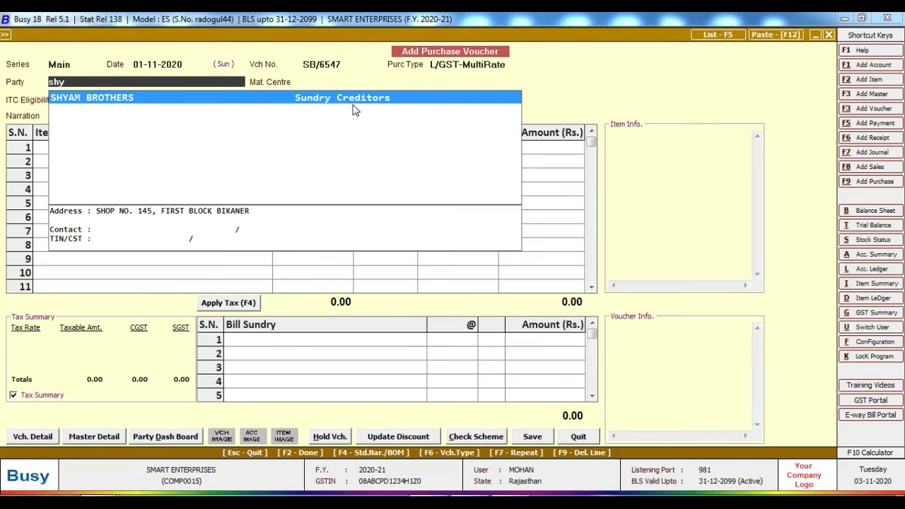
key("Return")
key("Left")
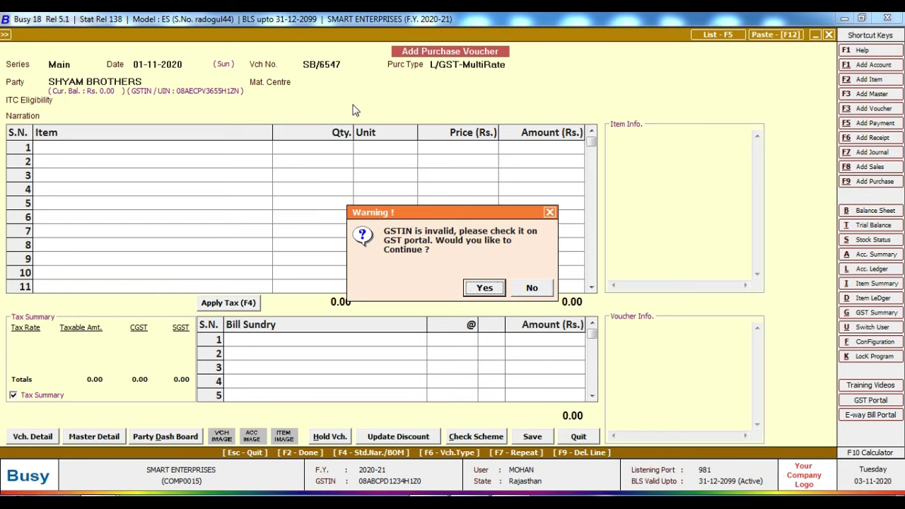
key("Return")
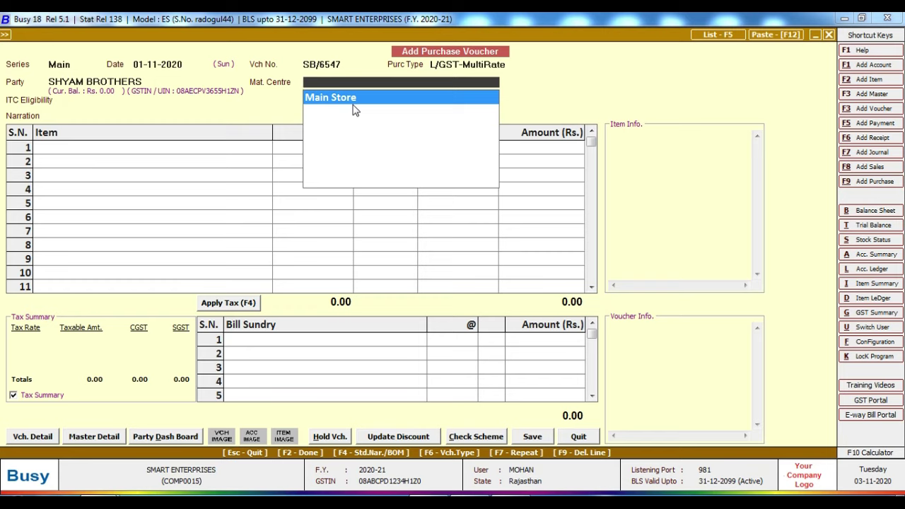
Step: Set material centre Main Store and ITC eligibility Input Goods/Services on the voucher
key("Return")
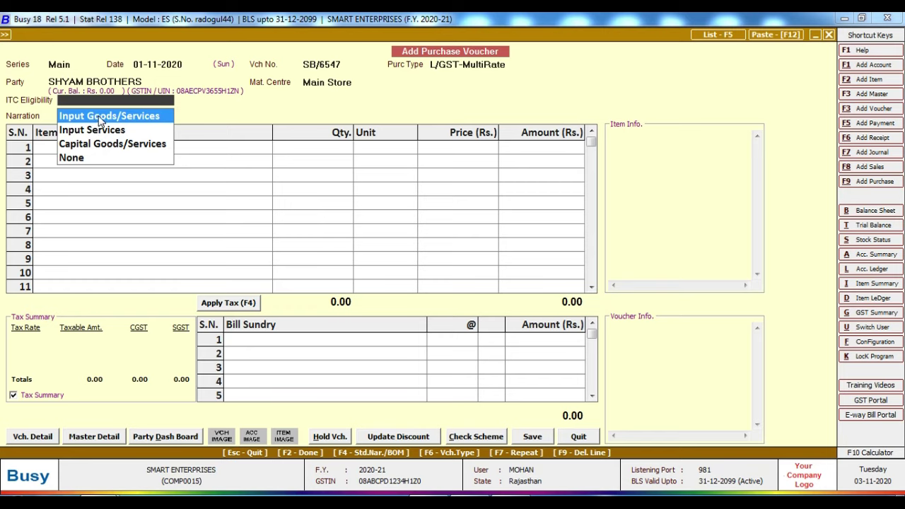
left_click(100, 118)
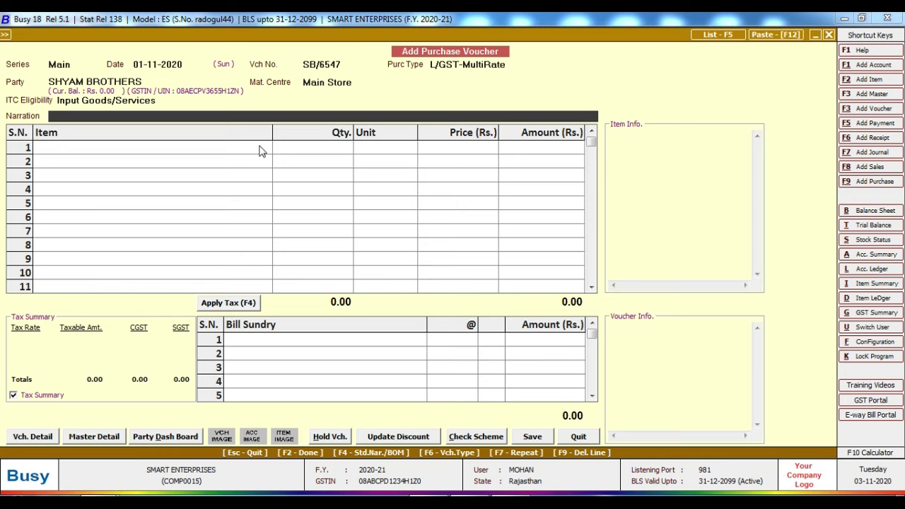
Step: Set the voucher narration to 'RJ13-CC-1234 bilty' using the vehicle number copied from the invoice
key("alt+Tab")
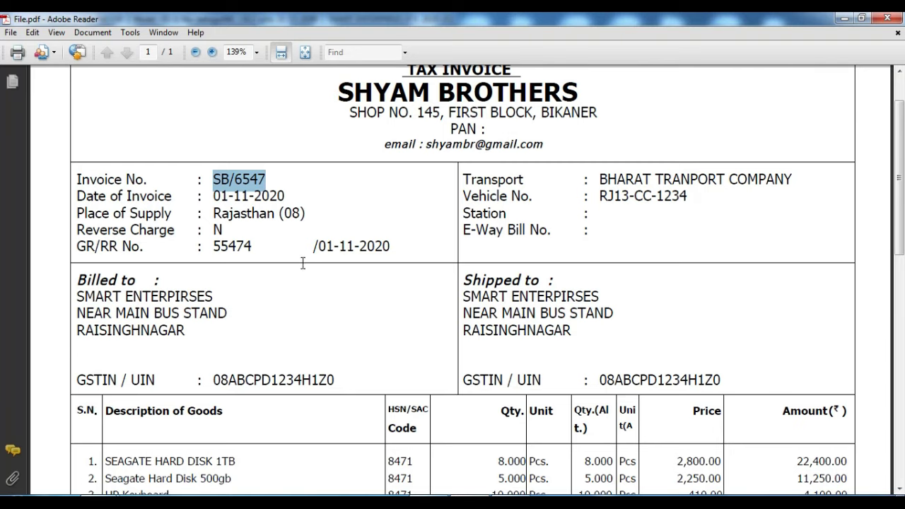
left_click(290, 315)
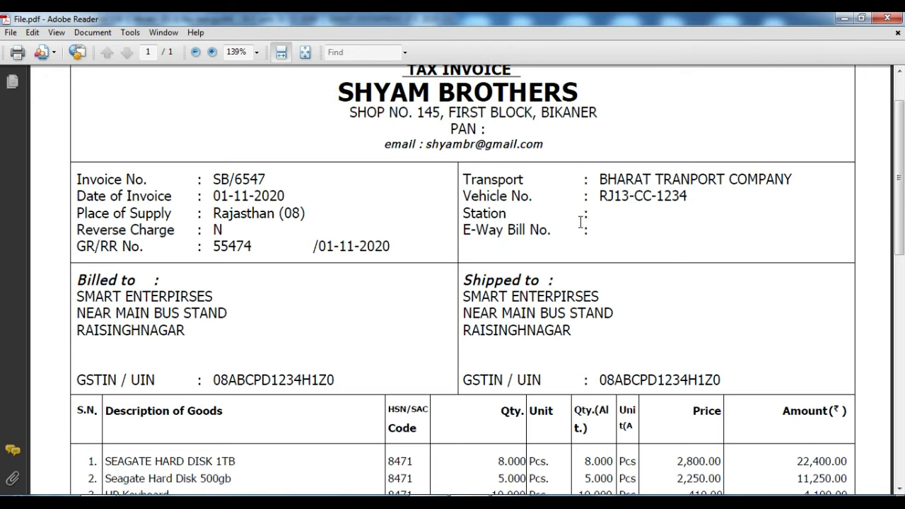
left_click_drag(586, 207, 696, 193)
left_click(695, 205)
left_click_drag(599, 196, 687, 198)
right_click(665, 207)
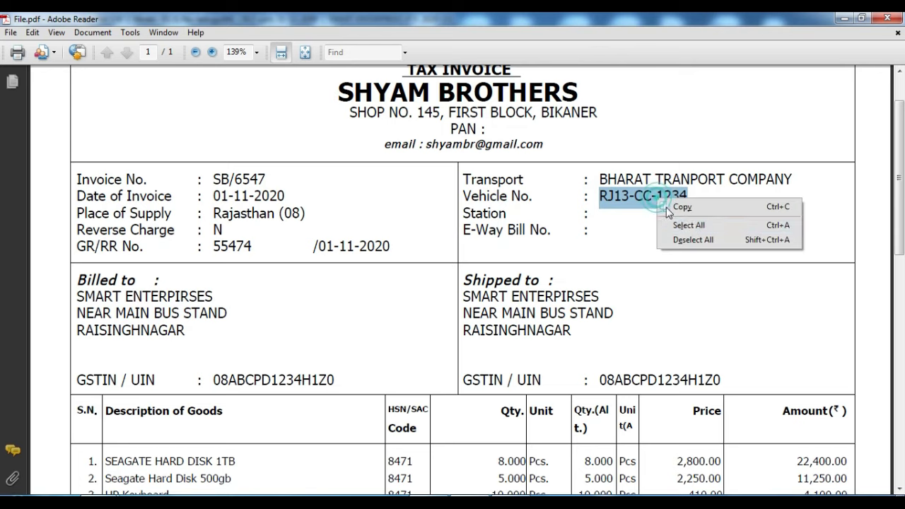
left_click(682, 207)
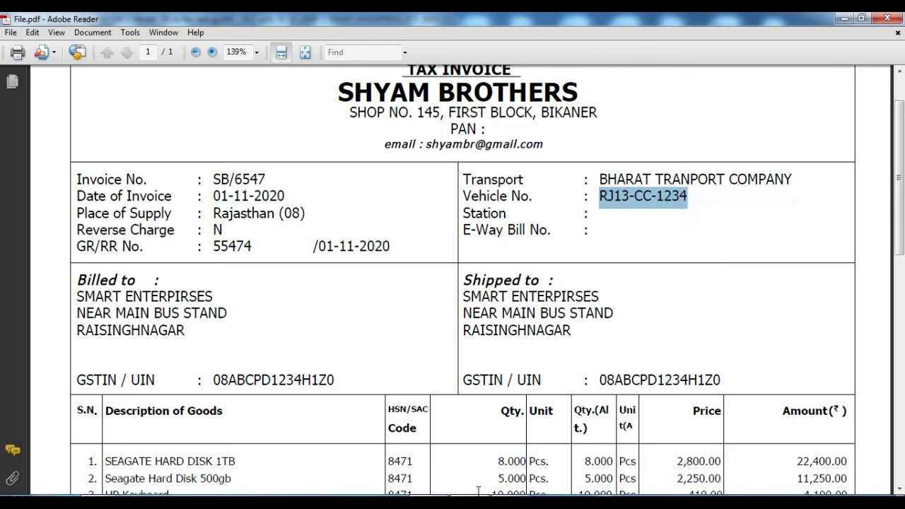
key("alt+Tab")
key("ctrl+v")
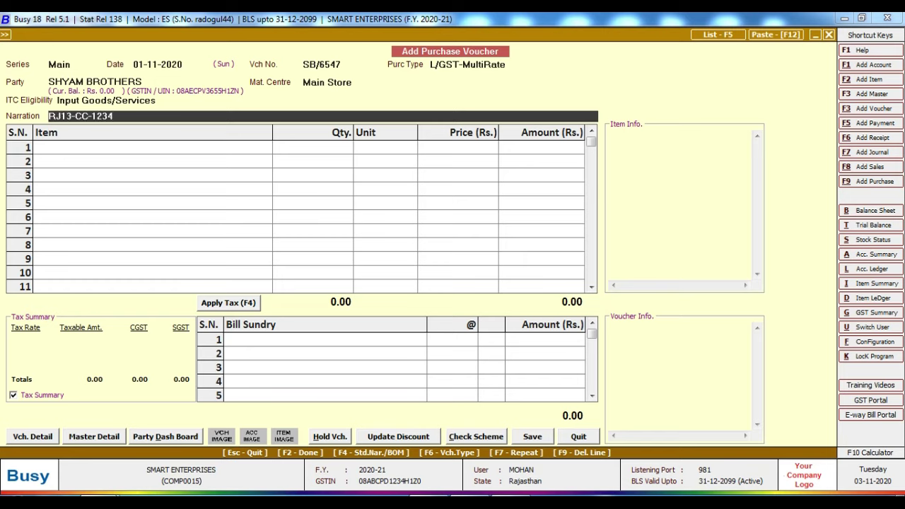
type("bilty")
key("Return")
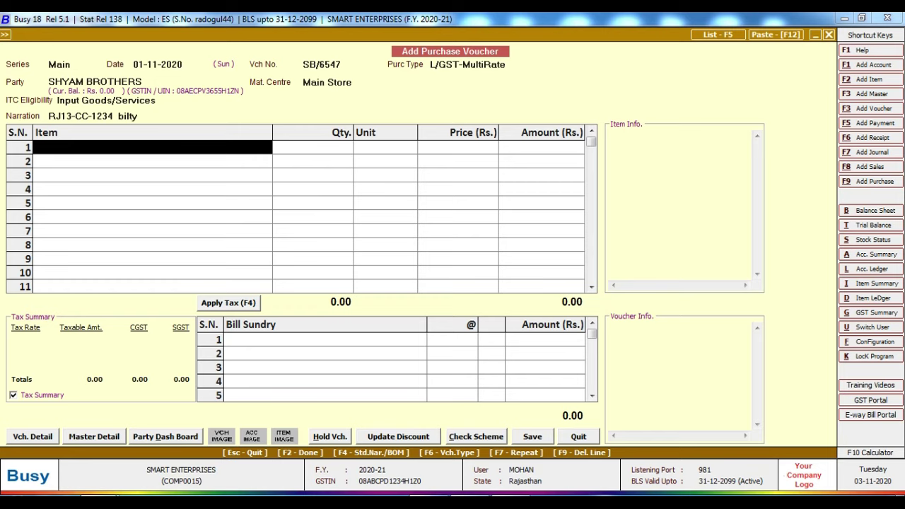
Step: Add SEAGATE HARD DISK 1TB as the first item, quantity 8 at price 2,800
left_click(453, 445)
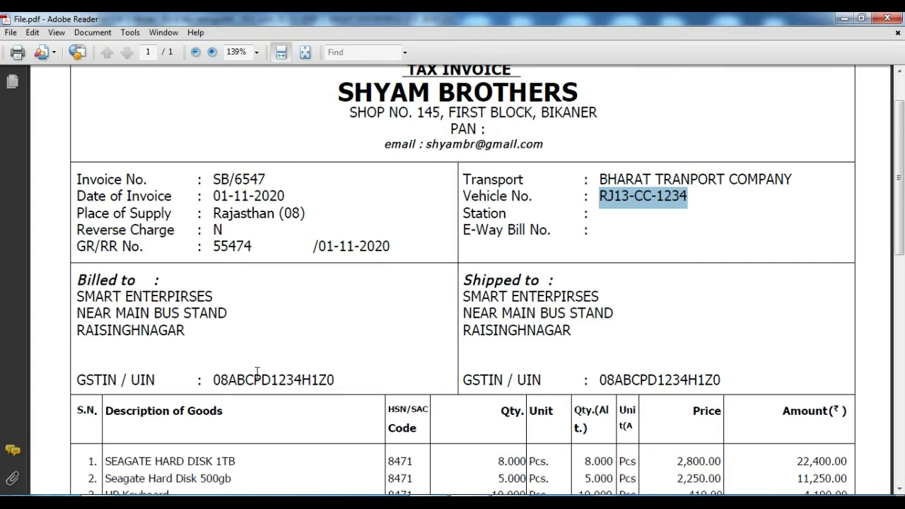
scroll(268, 356, "down", 3)
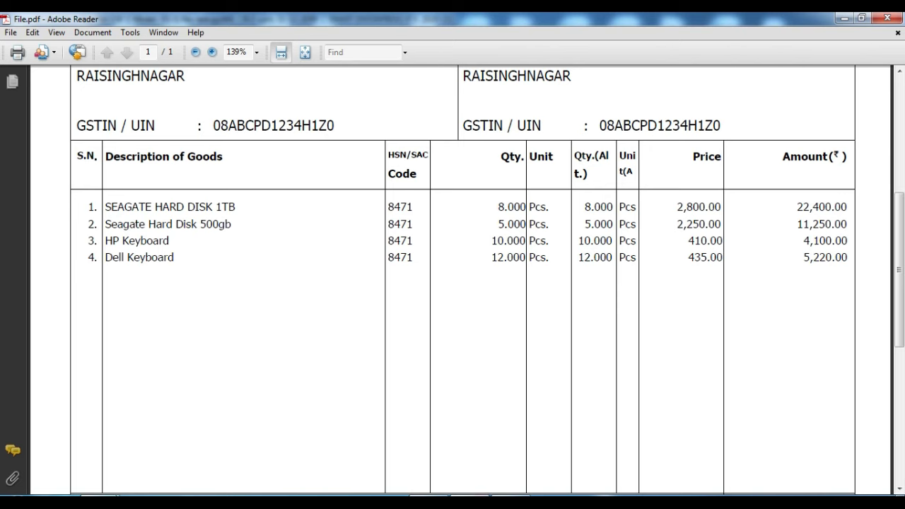
left_click(435, 496)
type("s")
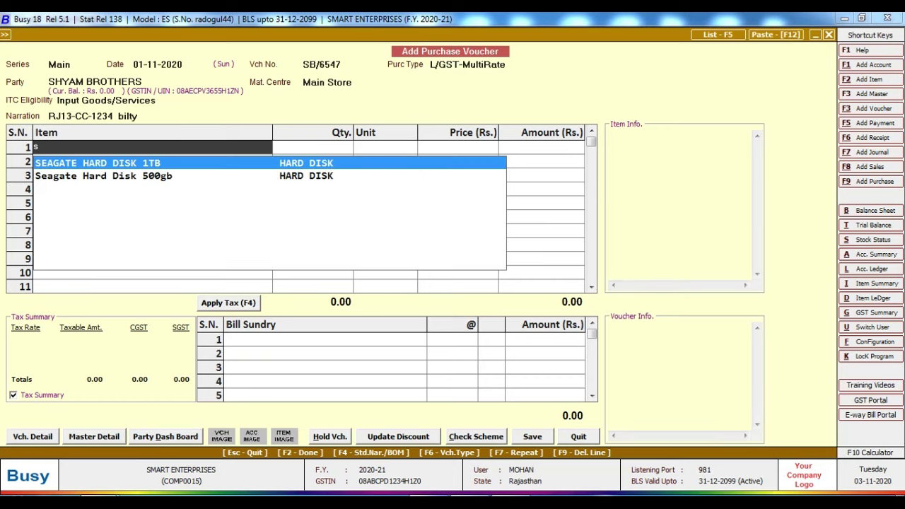
key("Return")
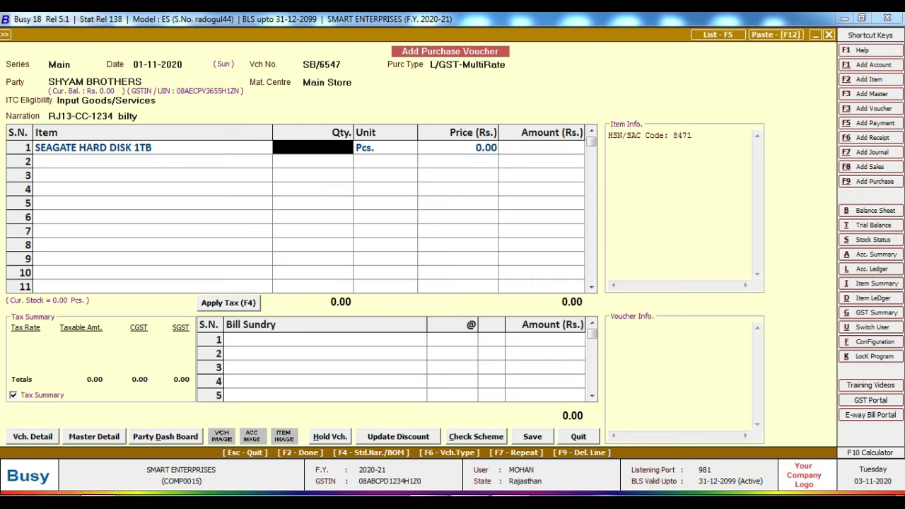
left_click(548, 495)
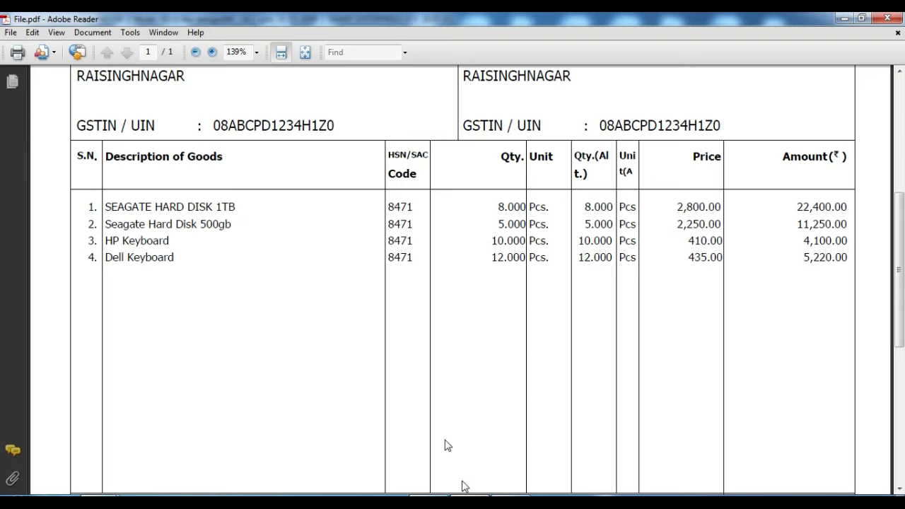
left_click_drag(497, 206, 514, 207)
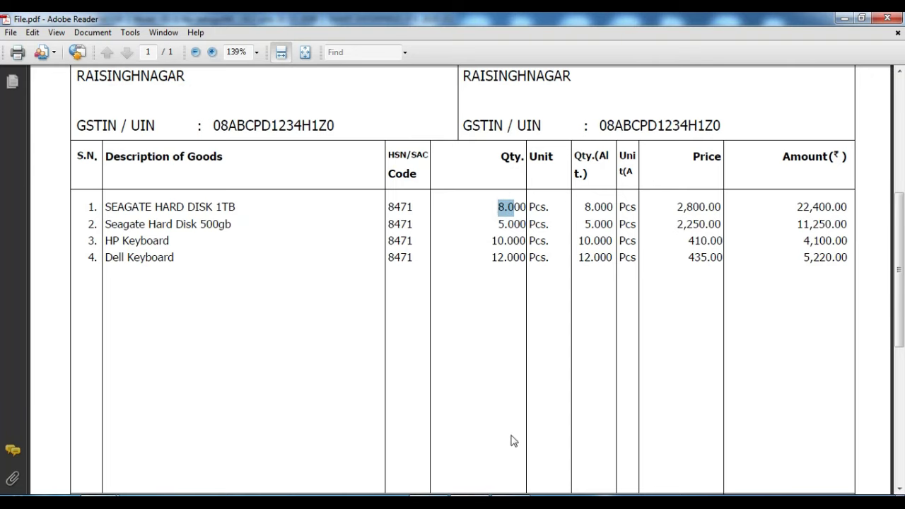
key("alt+Tab")
key("ctrl+v")
key("Return")
key("Return")
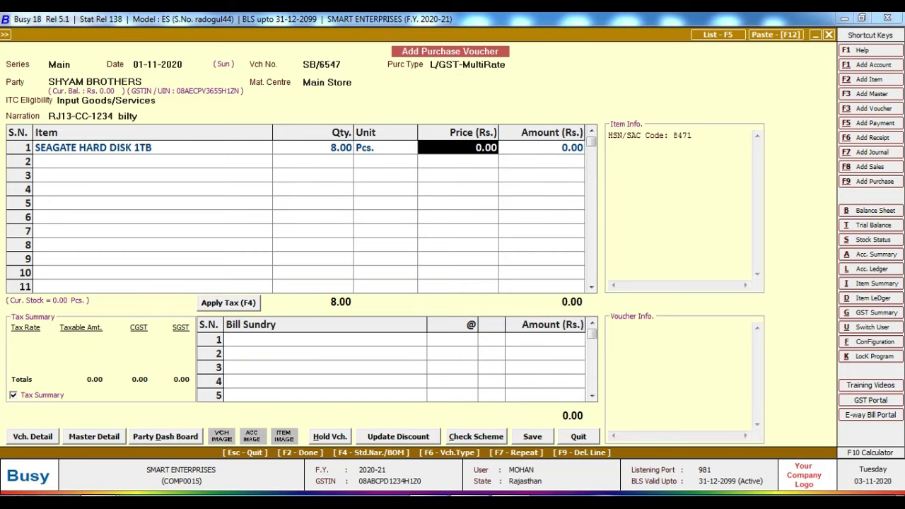
key("alt+Tab")
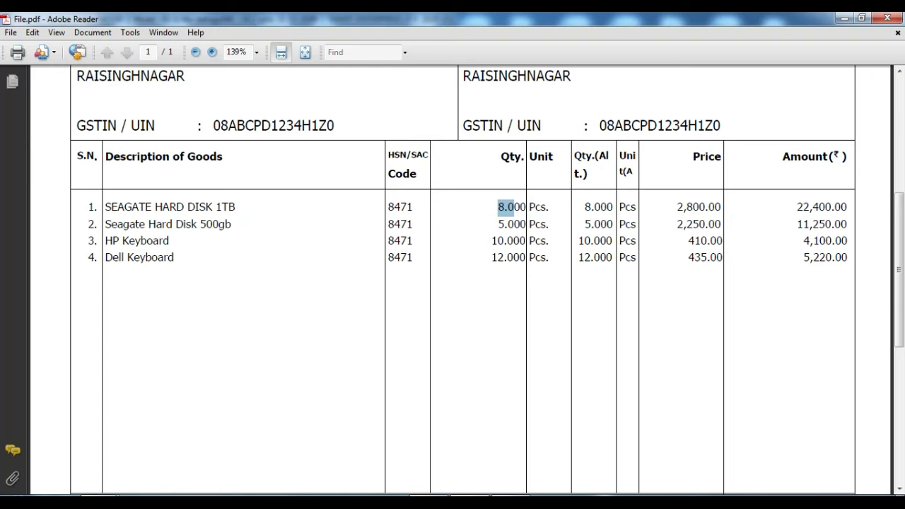
key("alt+Tab")
type("2800")
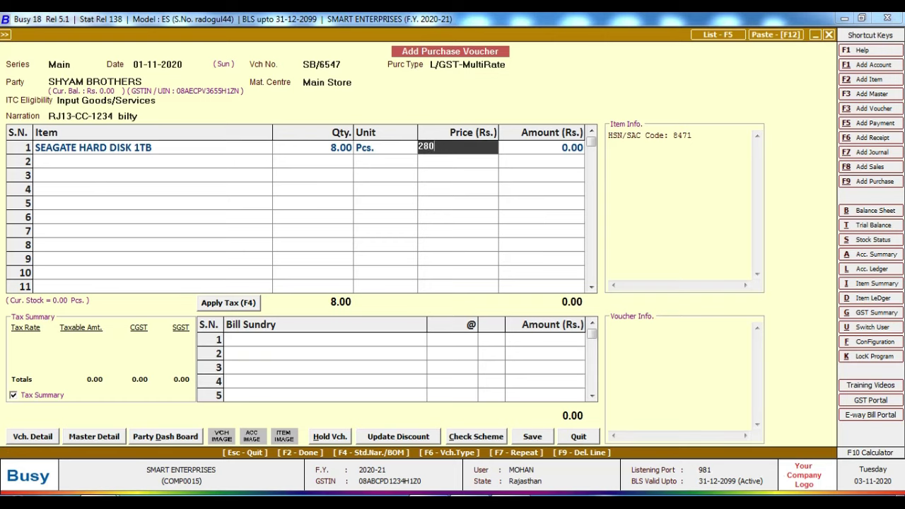
key("Return")
key("Return")
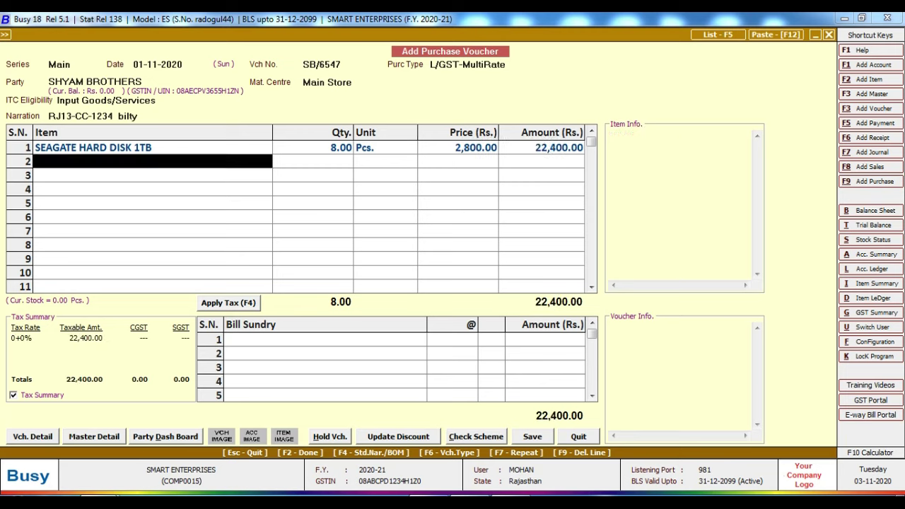
Step: Add Seagate Hard Disk 500gb as the second item, quantity 5 at price 2,250
type("s")
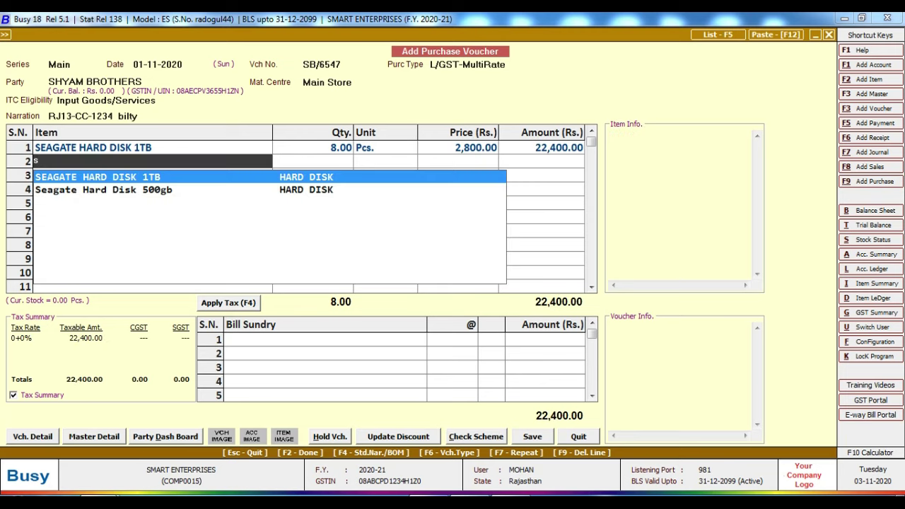
key("Down")
key("Return")
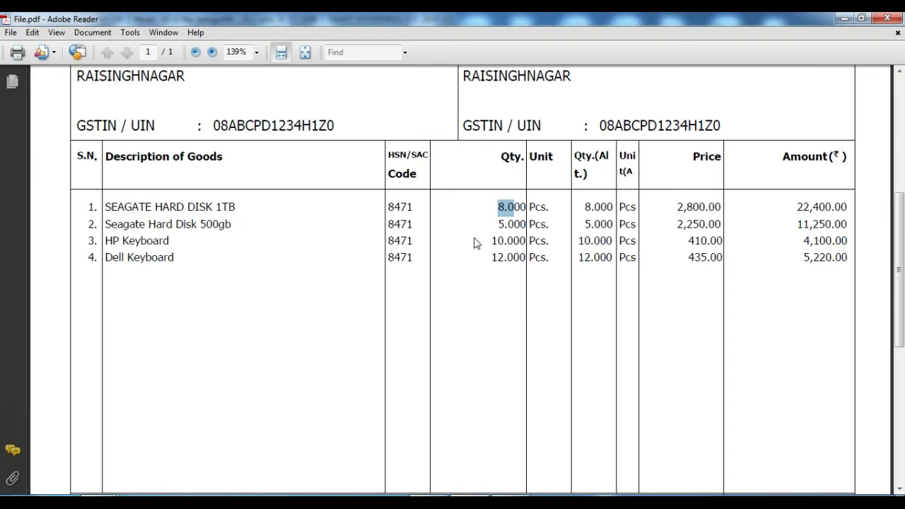
left_click(488, 233)
key("alt+Tab")
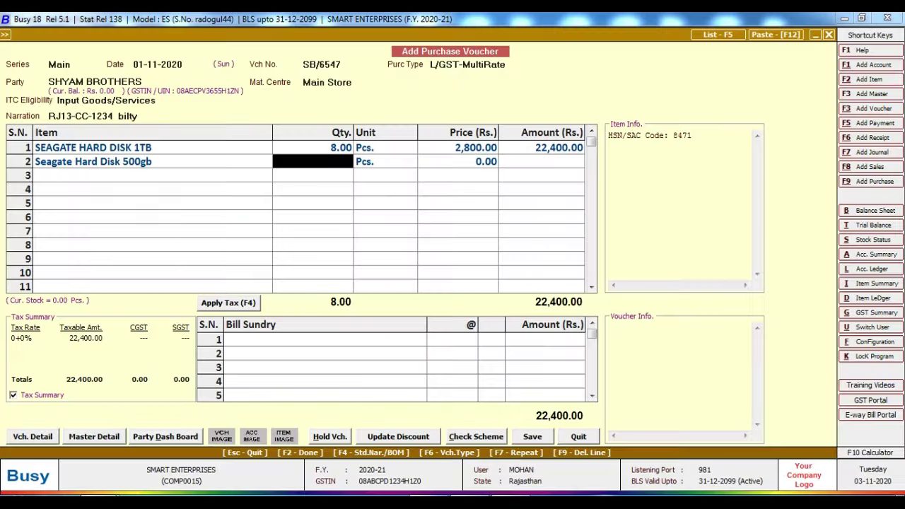
type("5")
key("Return")
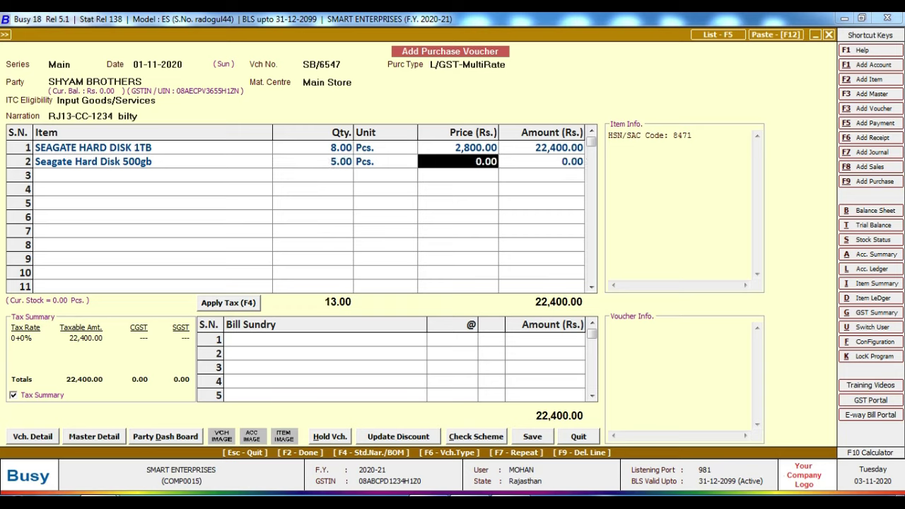
key("alt+Tab")
left_click_drag(679, 225, 721, 224)
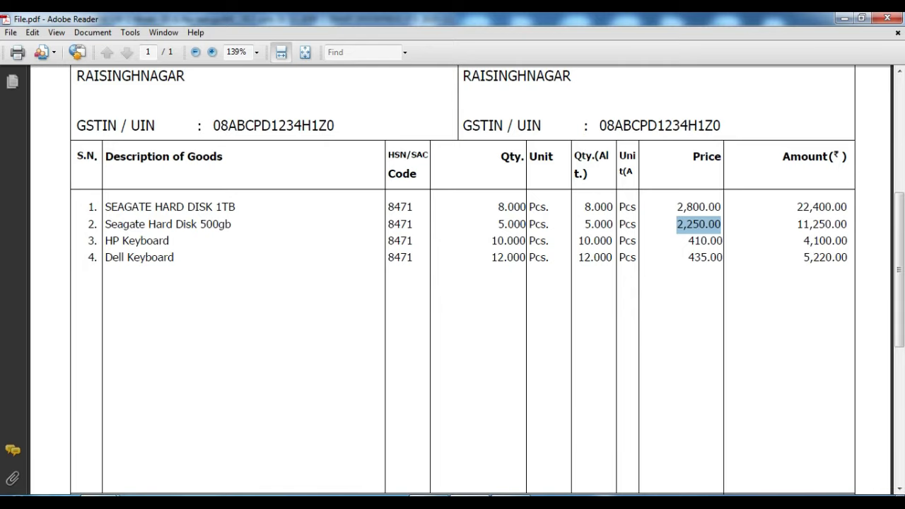
key("alt+Tab")
type("2250")
key("Return")
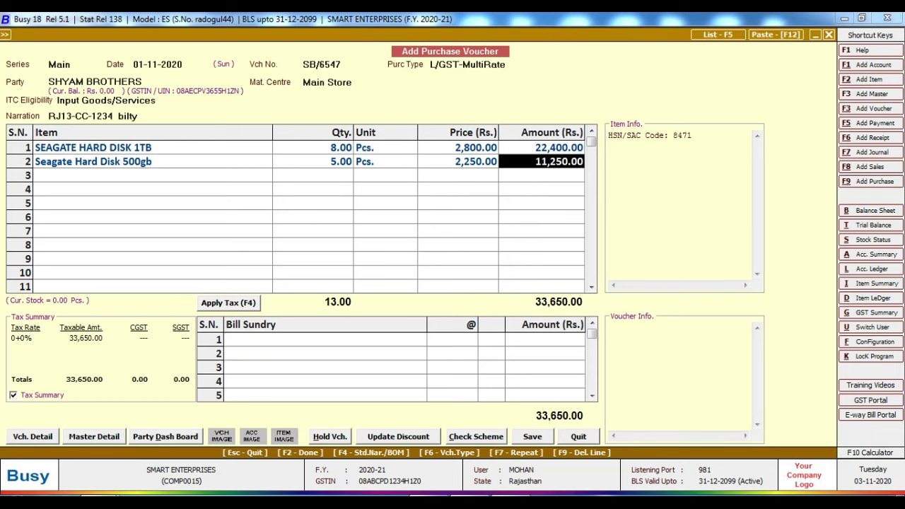
key("Return")
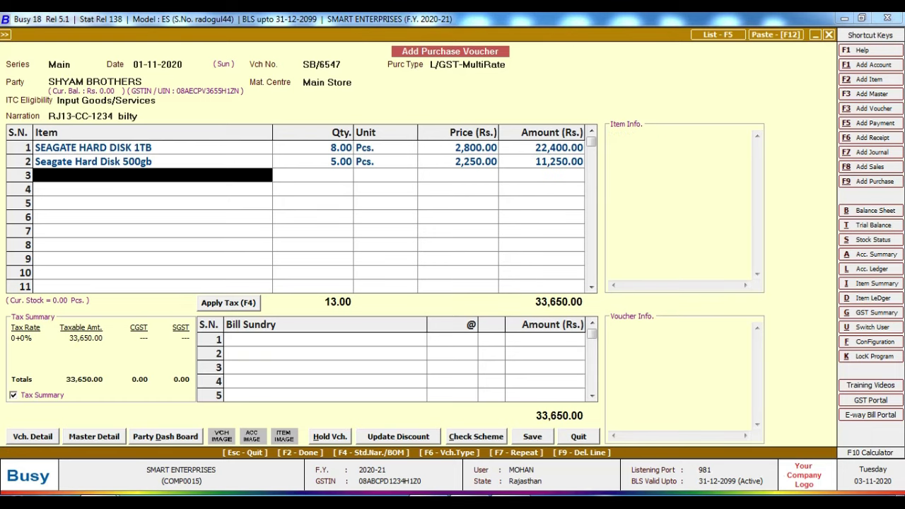
Step: Add HP Keyboard as the third item, quantity 10 at price 410
key("alt+Tab")
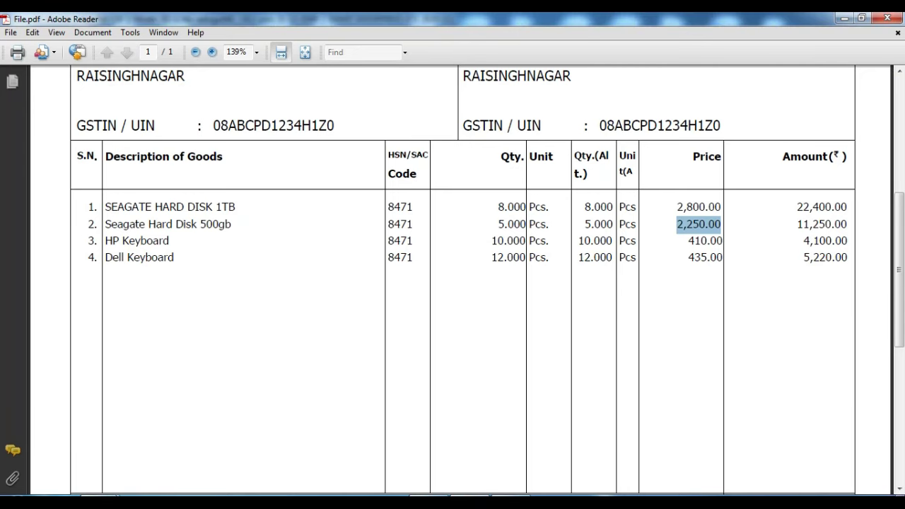
key("alt+Tab")
type("hp")
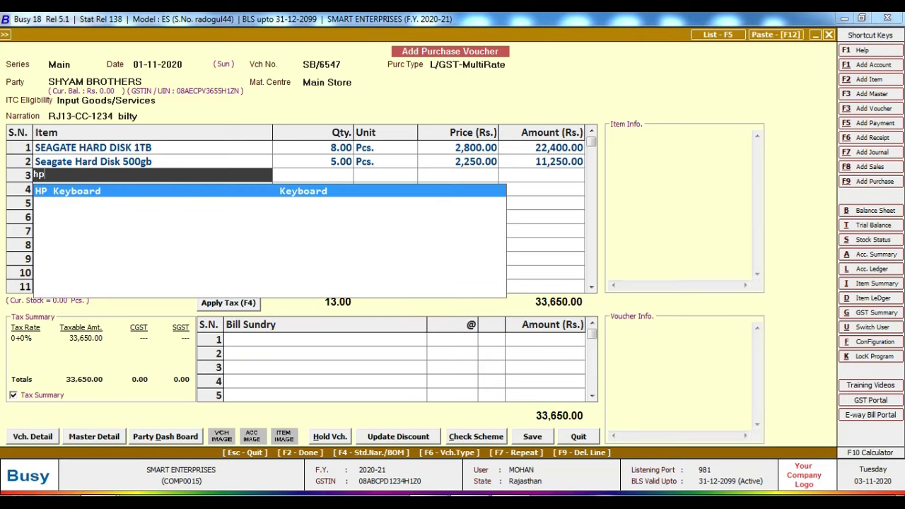
key("Return")
key("alt+Tab")
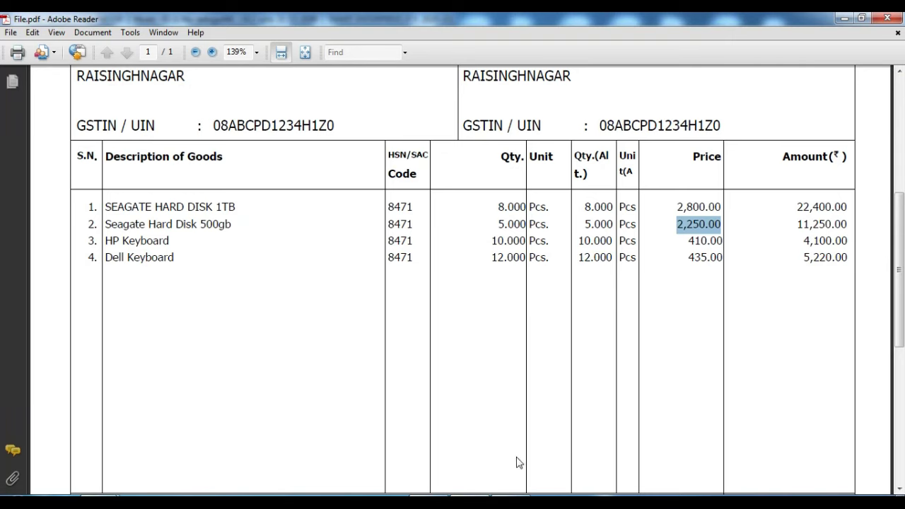
key("alt+Tab")
type("10")
key("Return")
key("Return")
type("410")
key("Return")
key("Return")
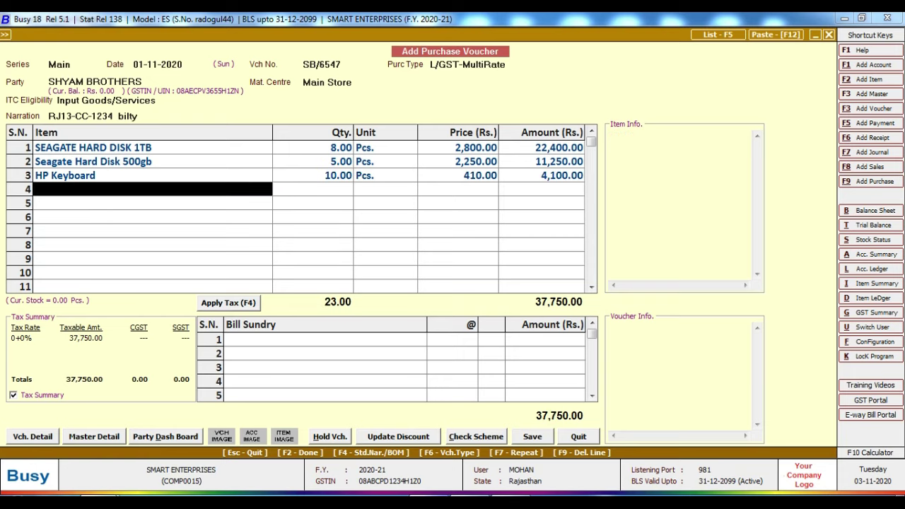
Step: Add Dell Keyboard as the fourth item, quantity 12 at price 435
type("h")
key("BackSpace")
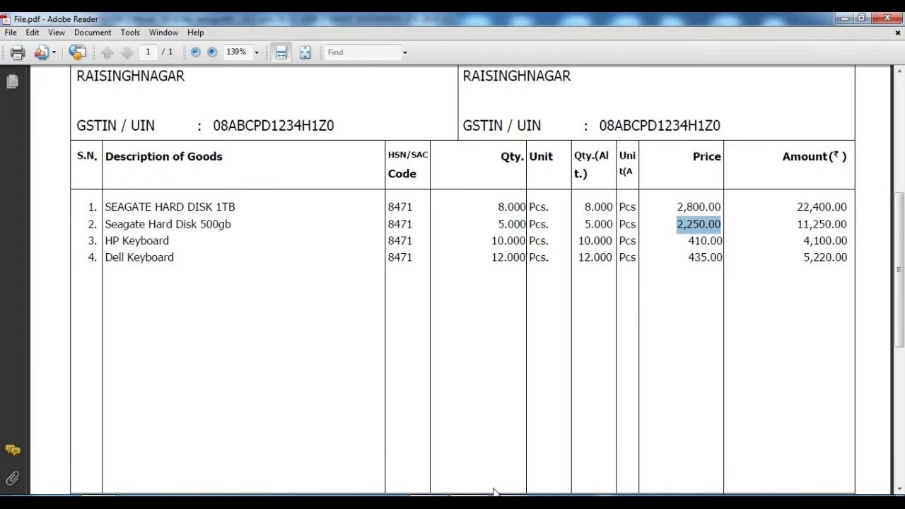
left_click(435, 500)
type("d")
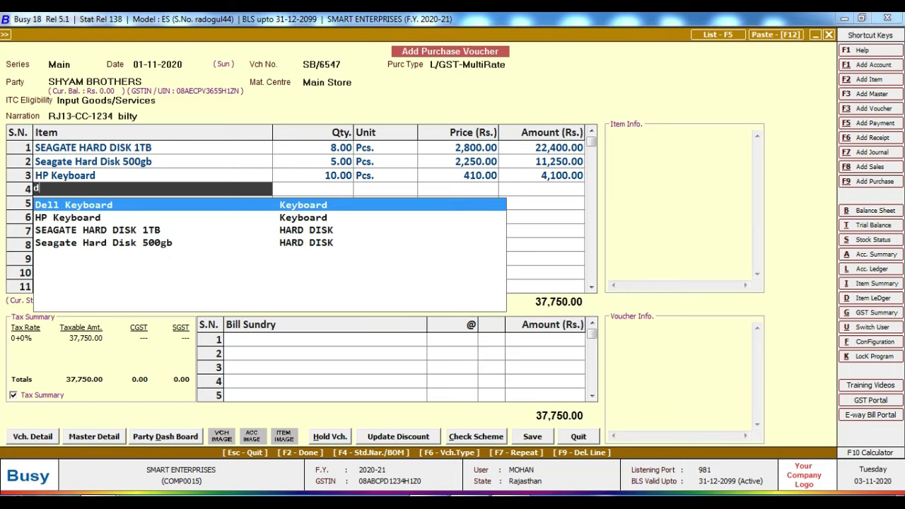
key("Return")
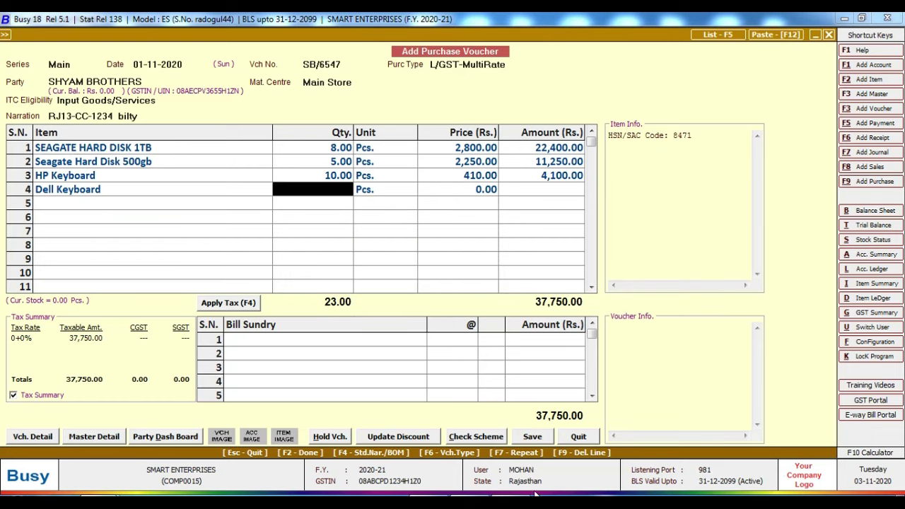
left_click(475, 501)
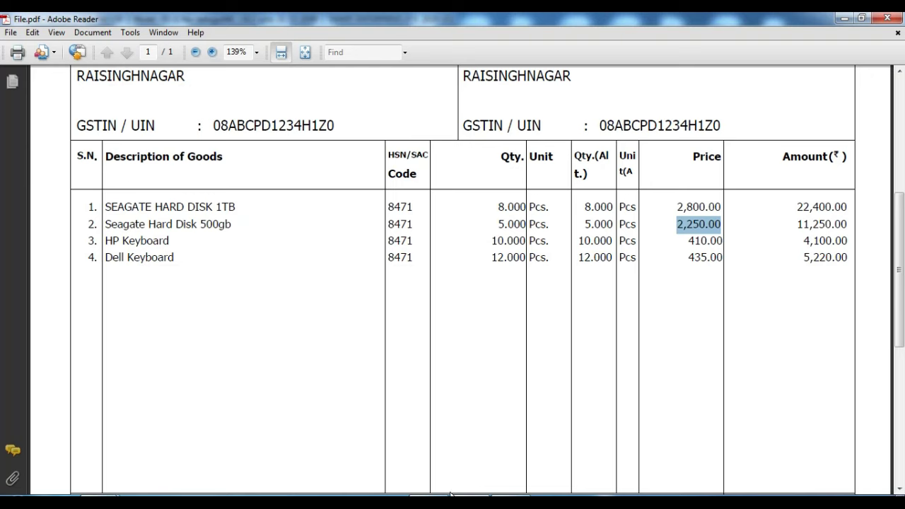
key("alt+Tab")
type("12")
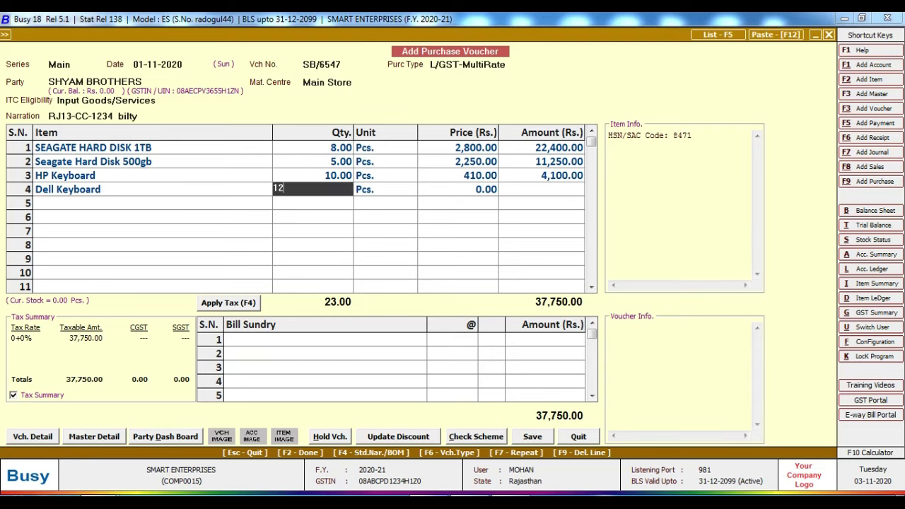
key("Return")
type("435")
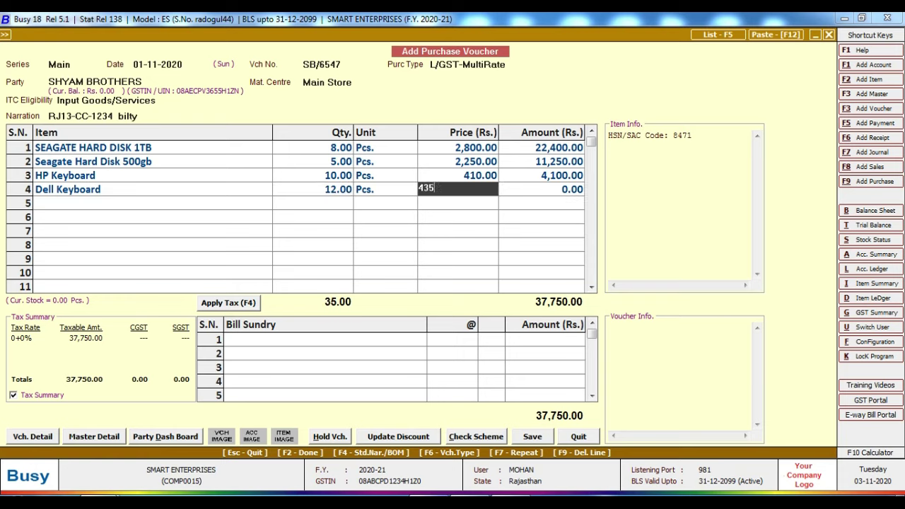
key("Return")
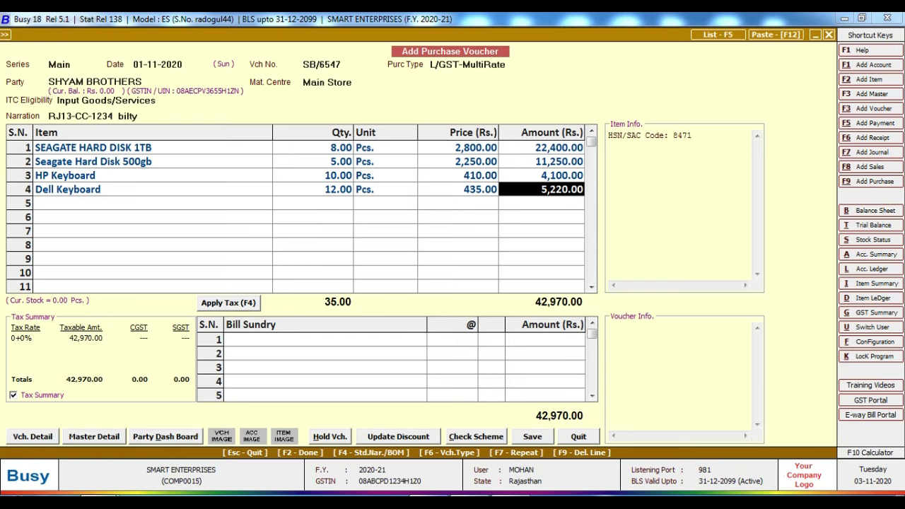
key("Return")
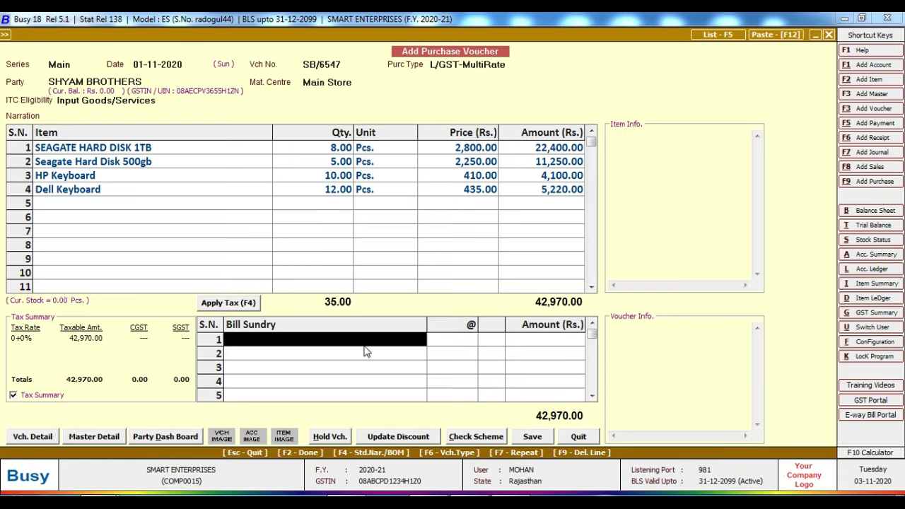
Step: Add CGST at 9% as a bill sundry, with SGST 9% following, 3,867.30 each
key("alt+Tab")
scroll(519, 368, "down", 10)
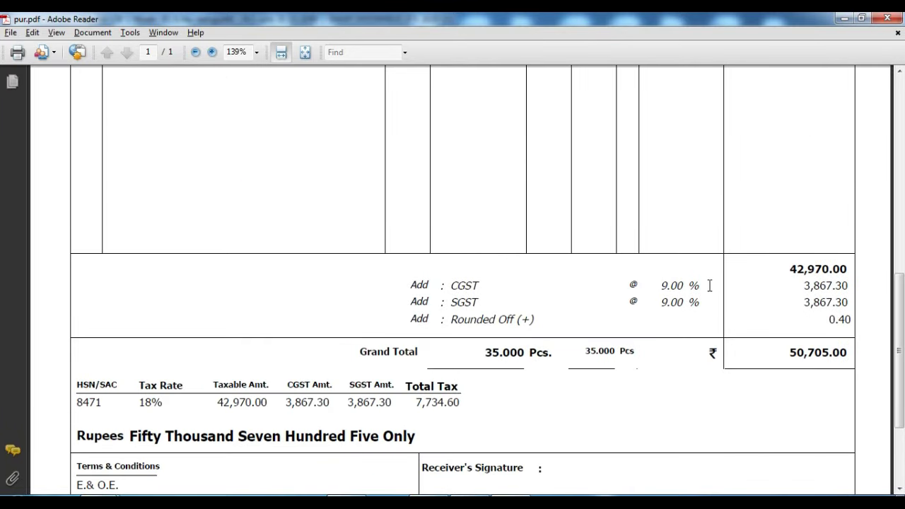
scroll(715, 293, "down", 2)
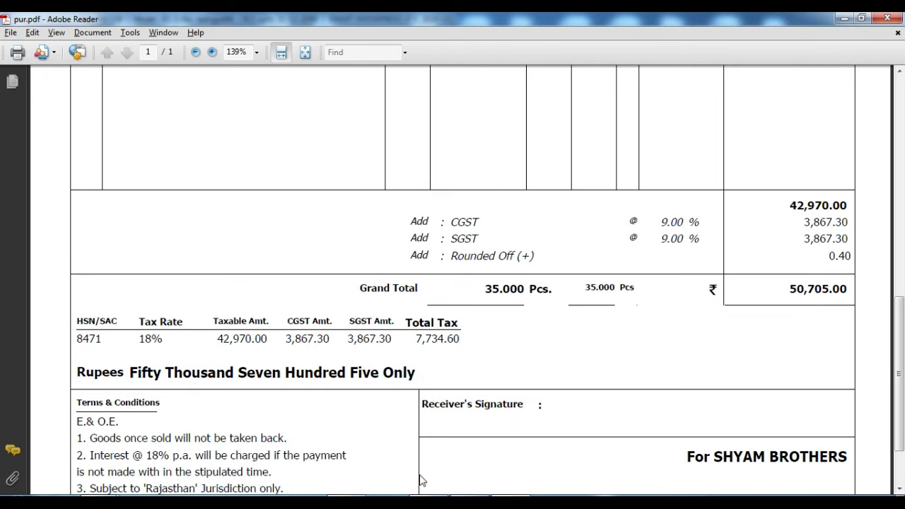
left_click(436, 496)
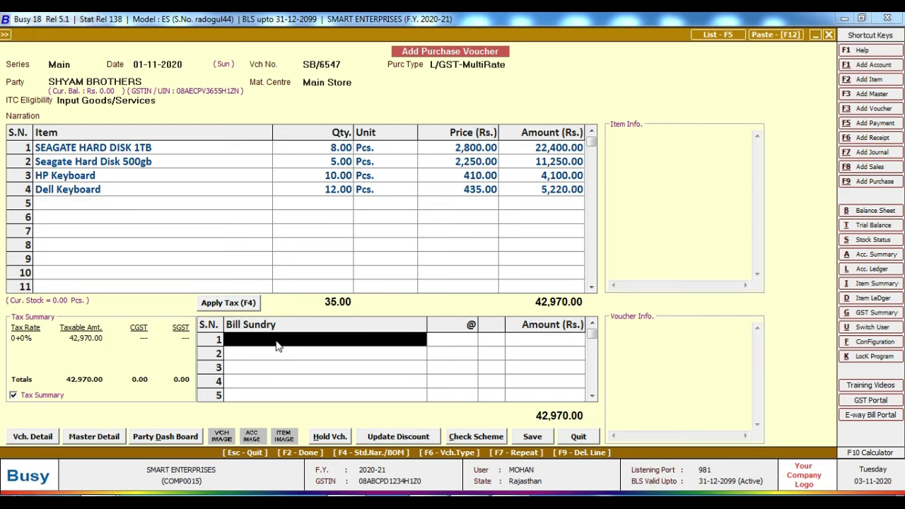
type("c")
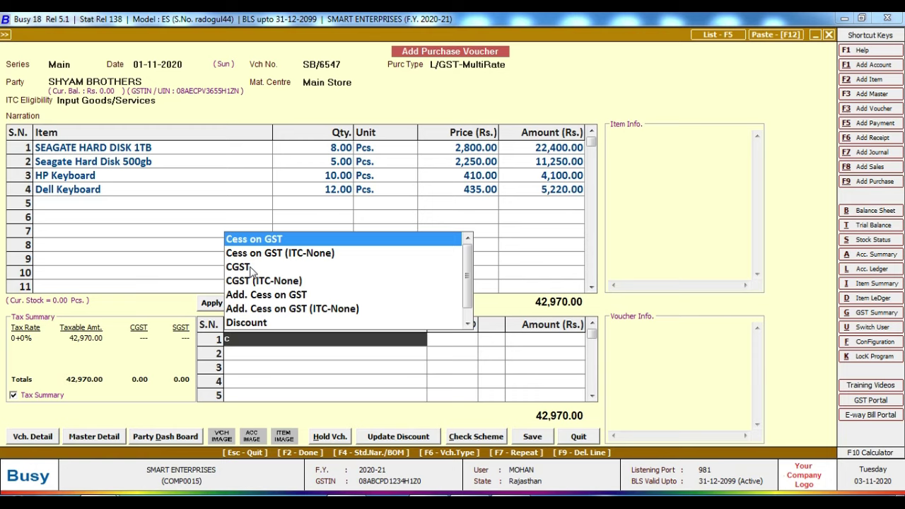
key("Down")
key("Down")
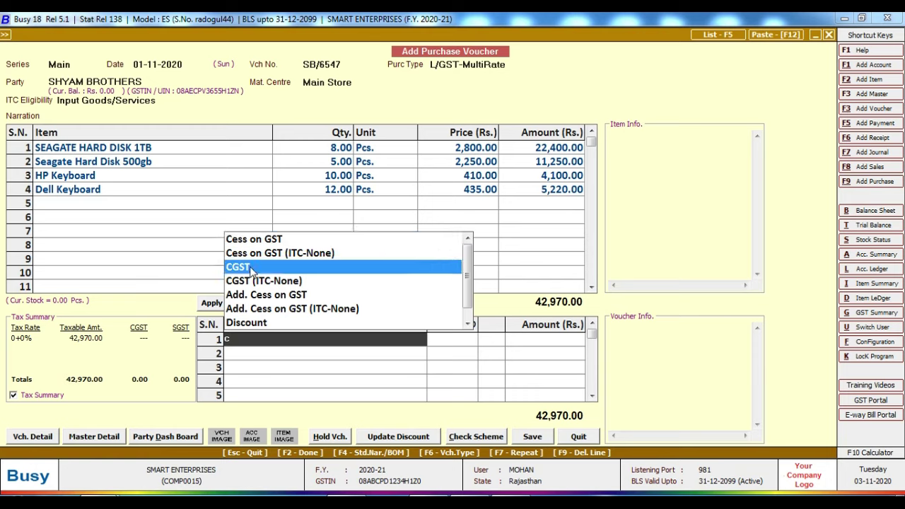
key("Return")
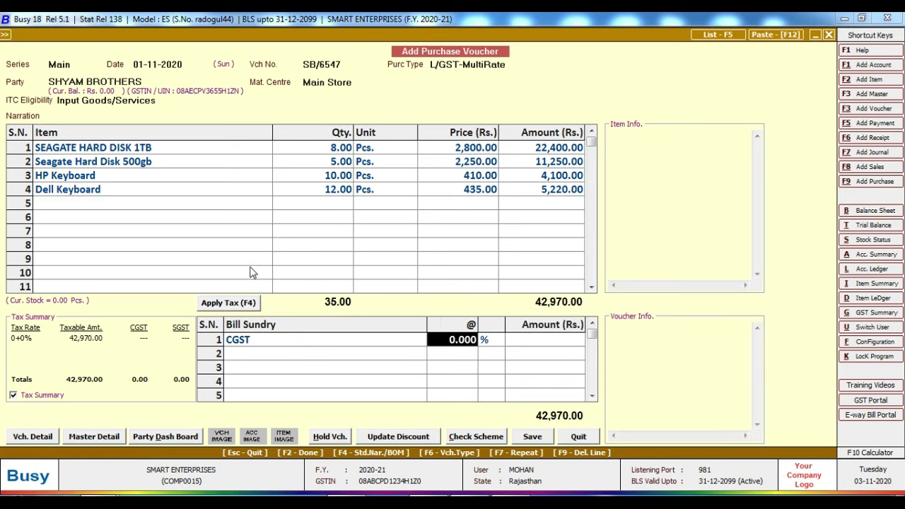
type("9")
key("Return")
key("Return")
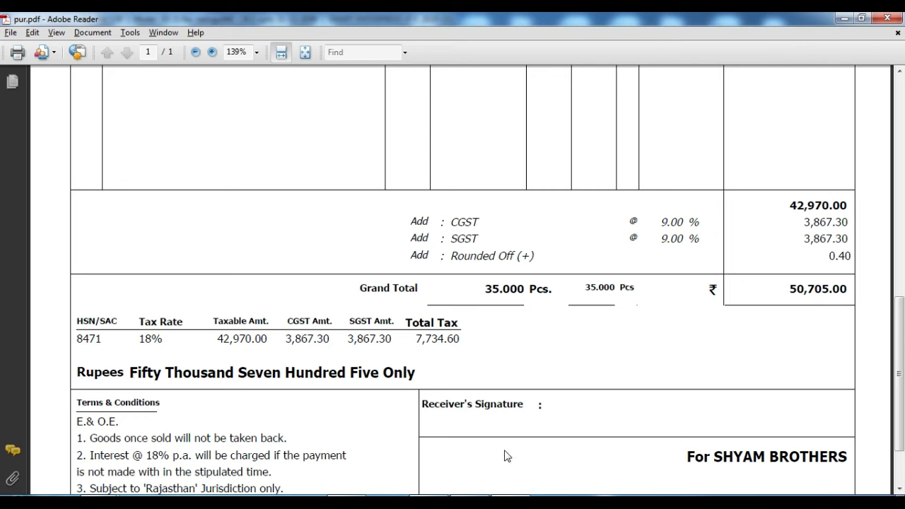
left_click(437, 496)
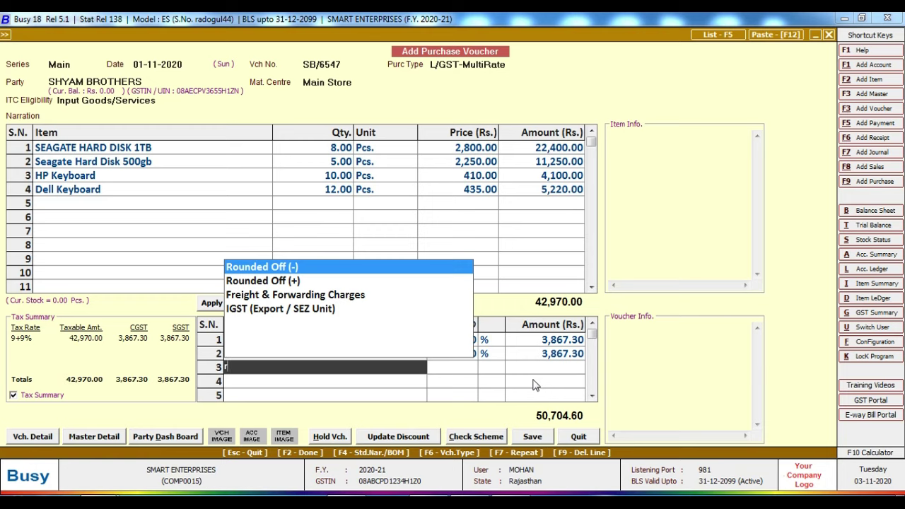
Step: Add a Rounded Off (+) bill sundry of 0.40 and finish the bill sundry entries
key("Down")
key("Return")
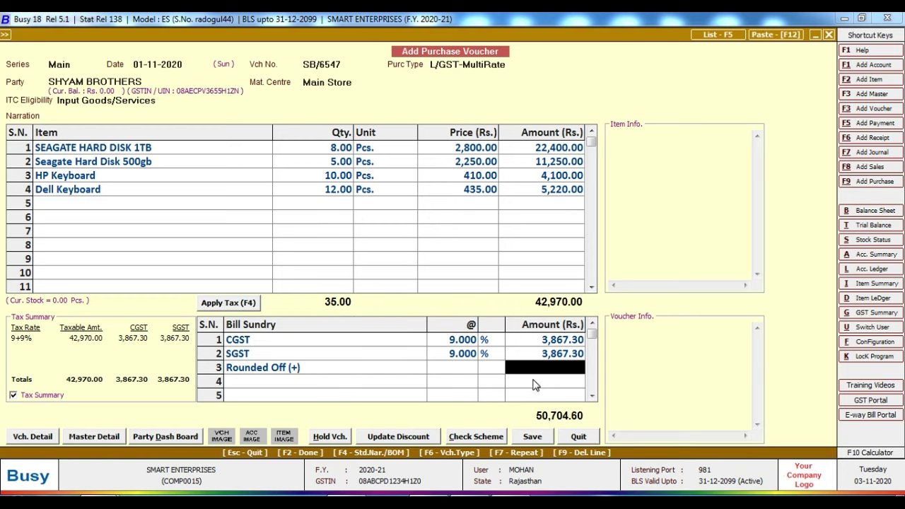
type(".40")
key("Return")
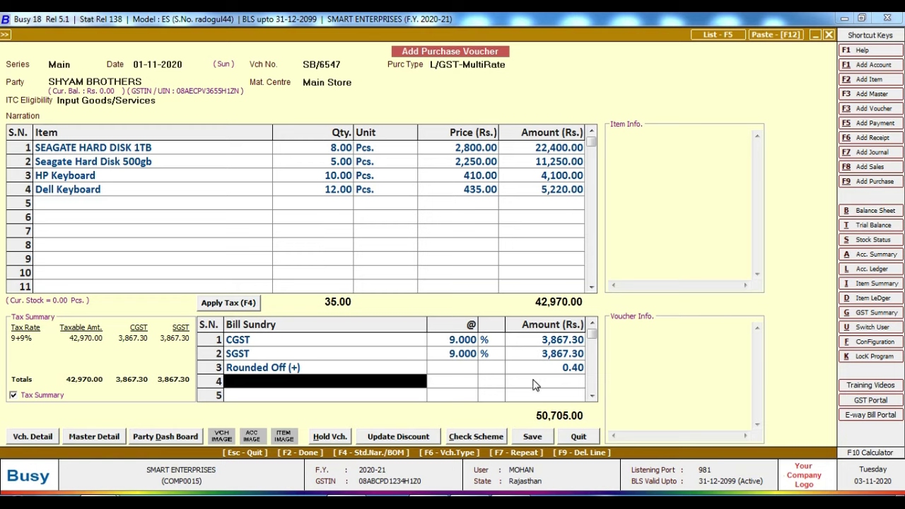
key("Return")
Step: Save the 50,705.00 voucher past the GSTIN warning, accepting GST details and a new-reference bill adjustment
left_click(535, 438)
left_click(485, 287)
key("Return")
key("Return")
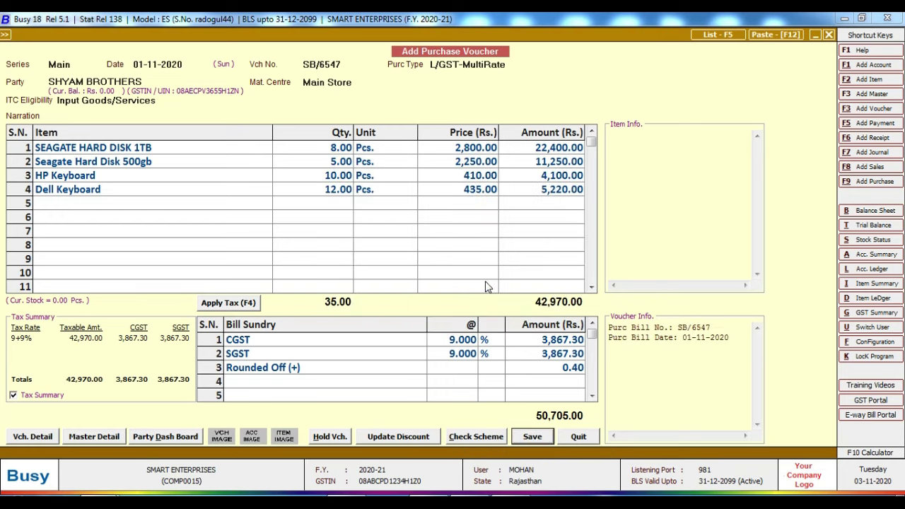
key("Return")
key("Return")
key("Return")
key("Return")
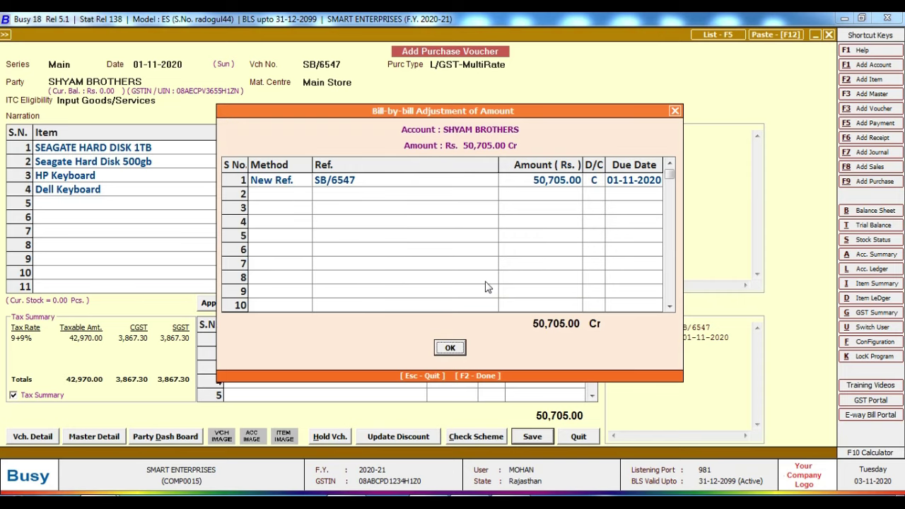
key("Return")
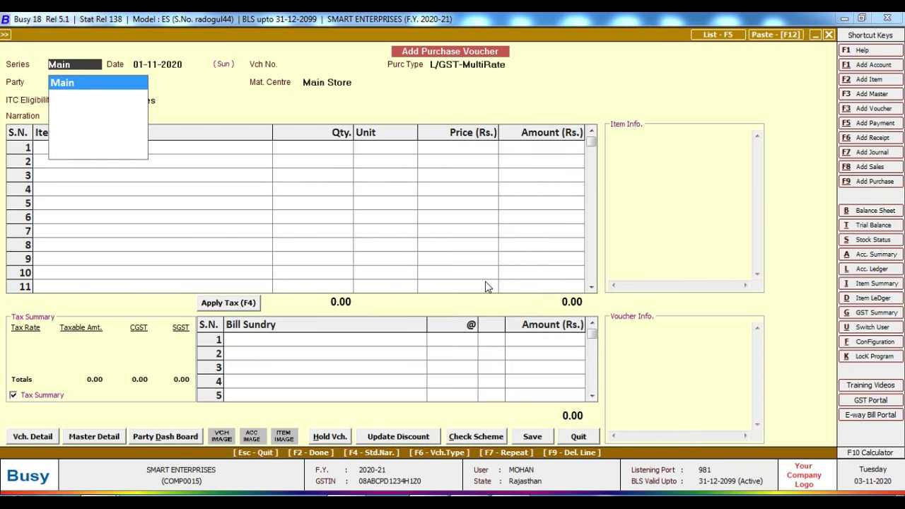